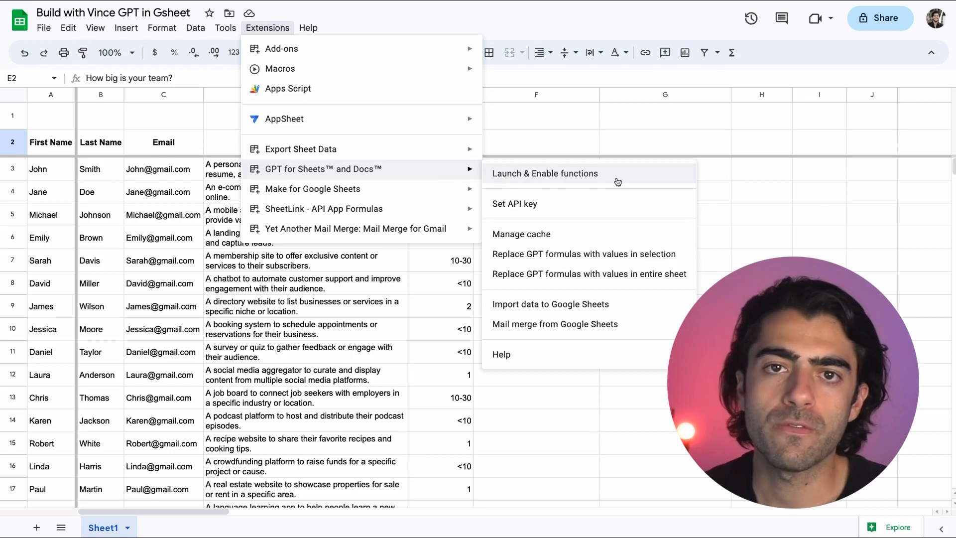
Launch and enable the functions of the GPT for Sheets and Docs add-on
left_click(617, 182)
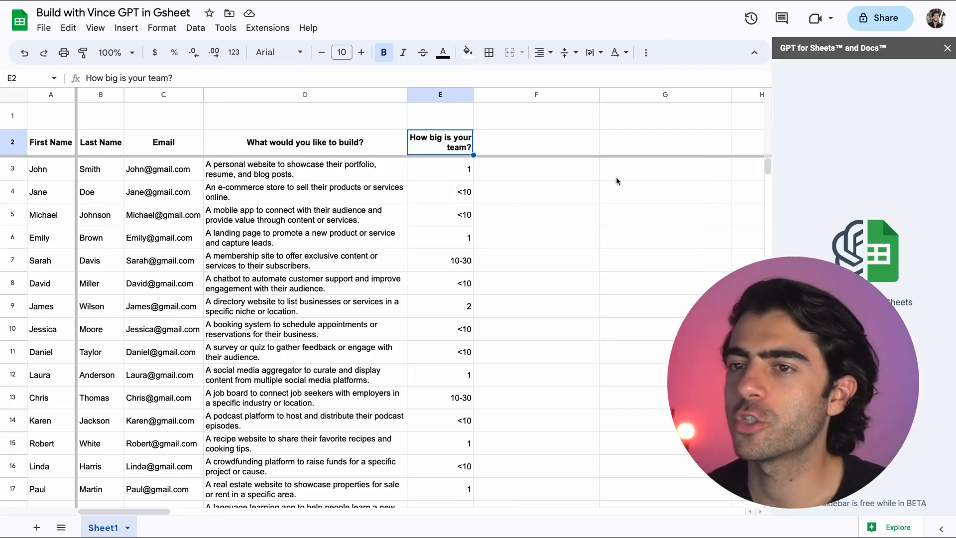
left_click(548, 169)
type("=")
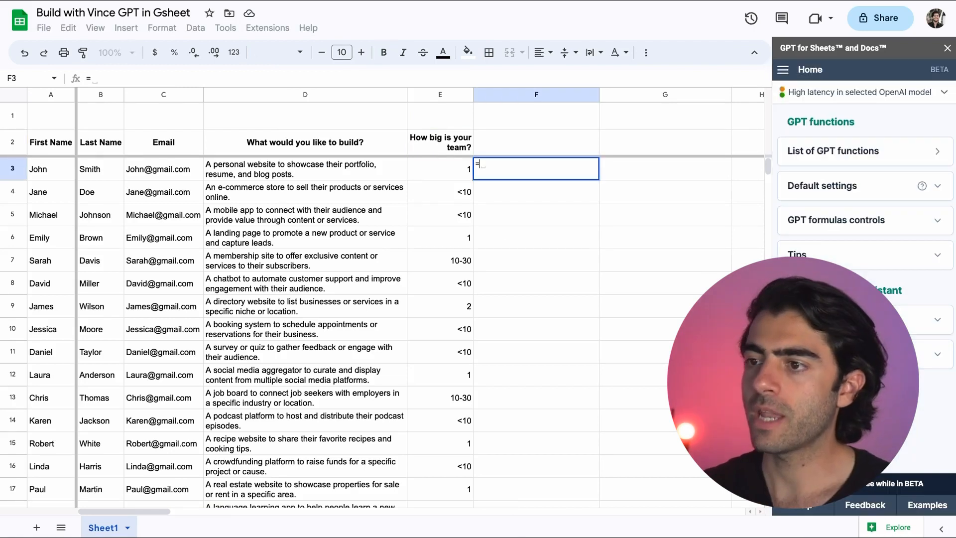
type("gp")
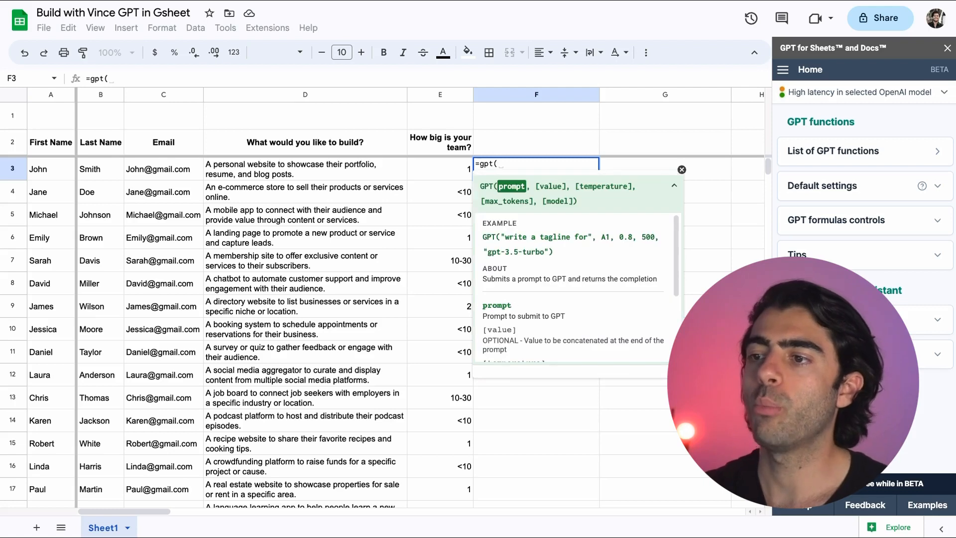
key("BackSpace")
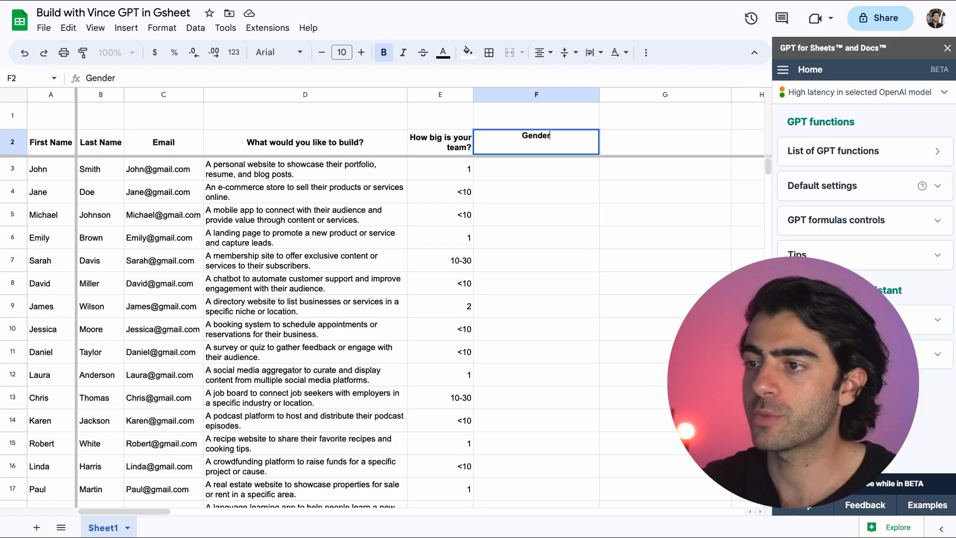
Enter Gender as the column header in cell F2
key("Return")
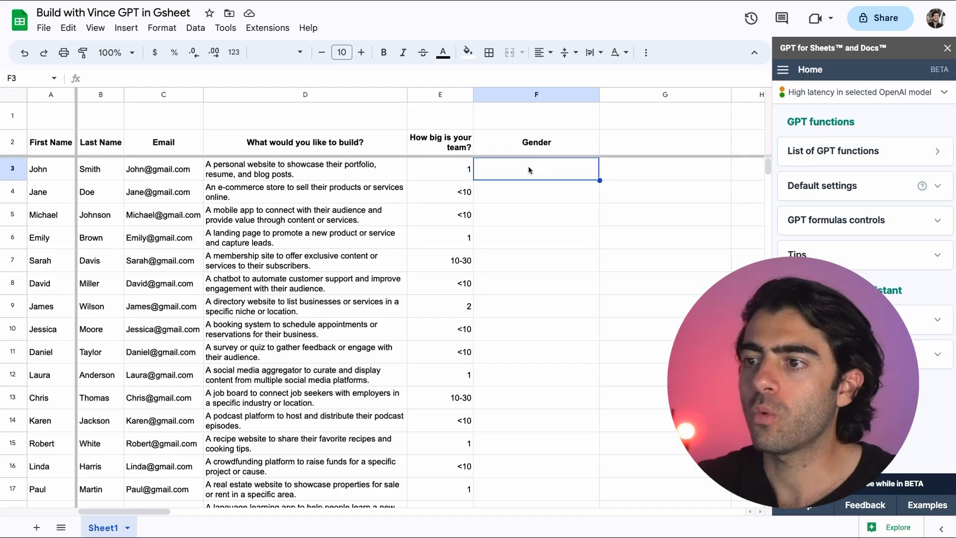
Start a GPT formula in F3 with the prompt "tag the gender of the person based on the name provided. If you're not sure, say neutral"
double_click(528, 169)
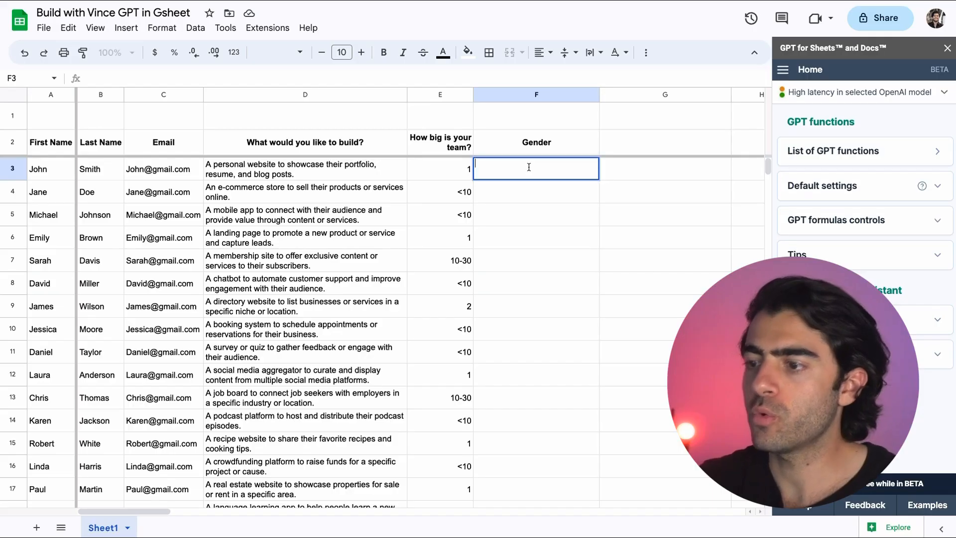
type("=GPT(")
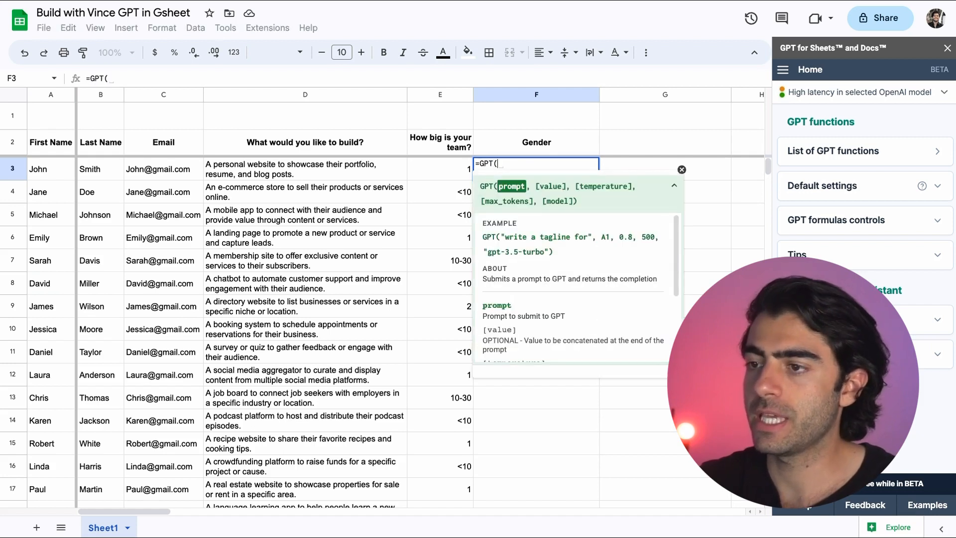
type("\"tag the gender of the ")
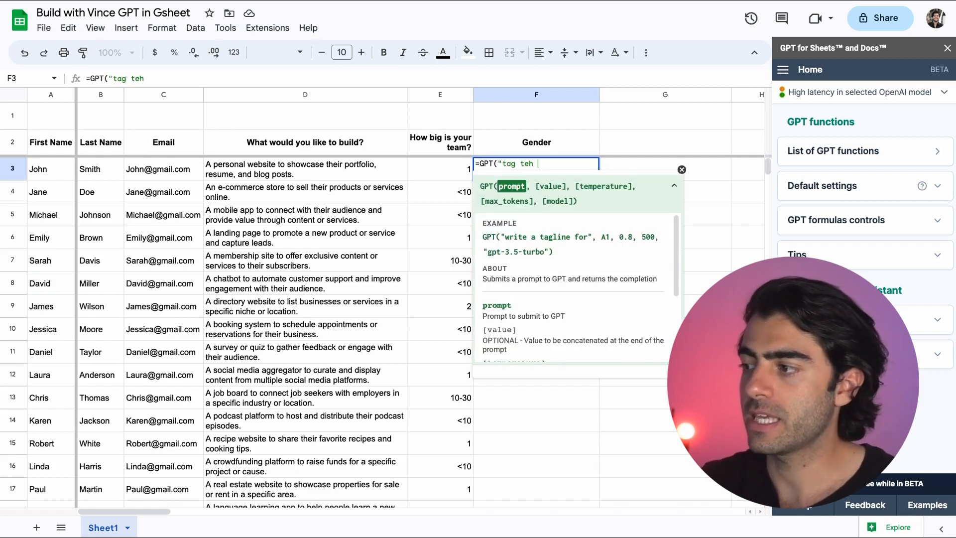
type("person base")
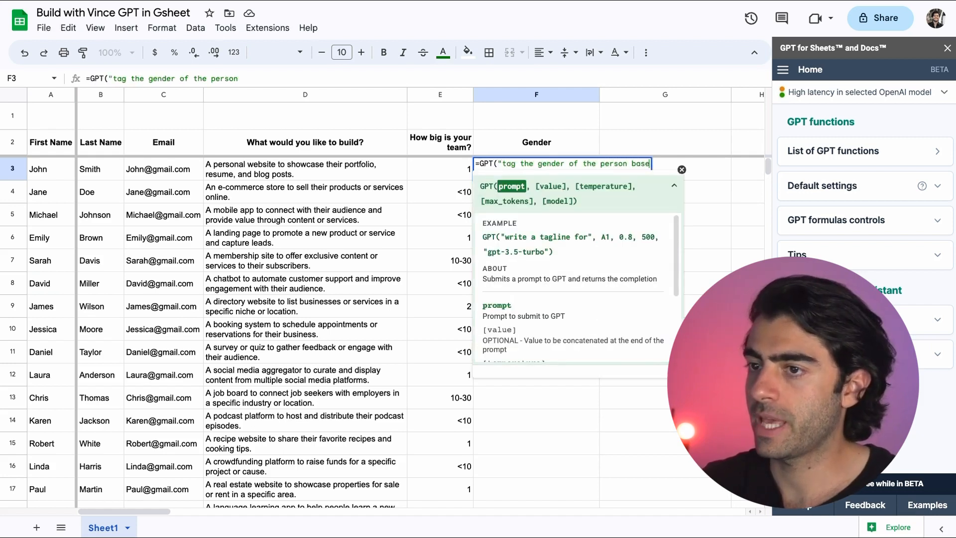
type("d on the name provid")
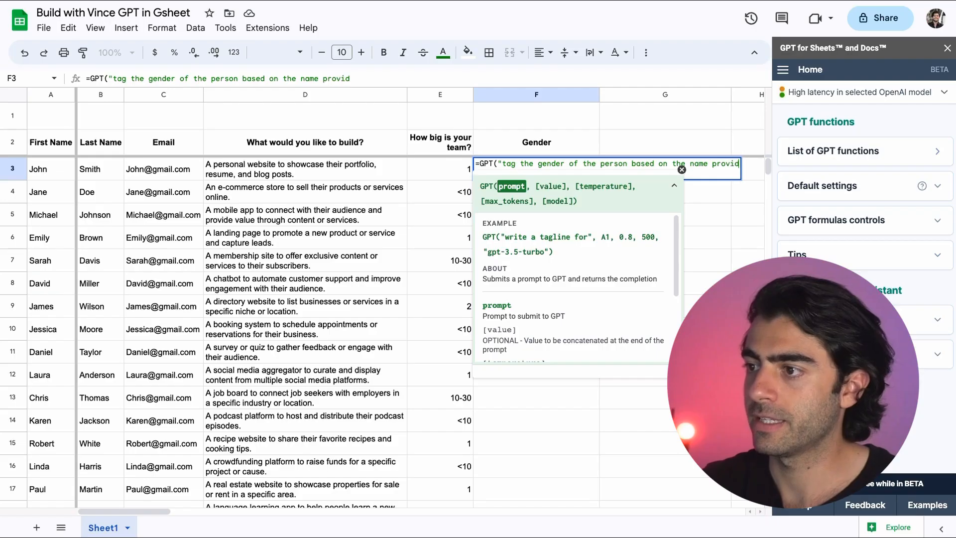
type("ed. If you're not ")
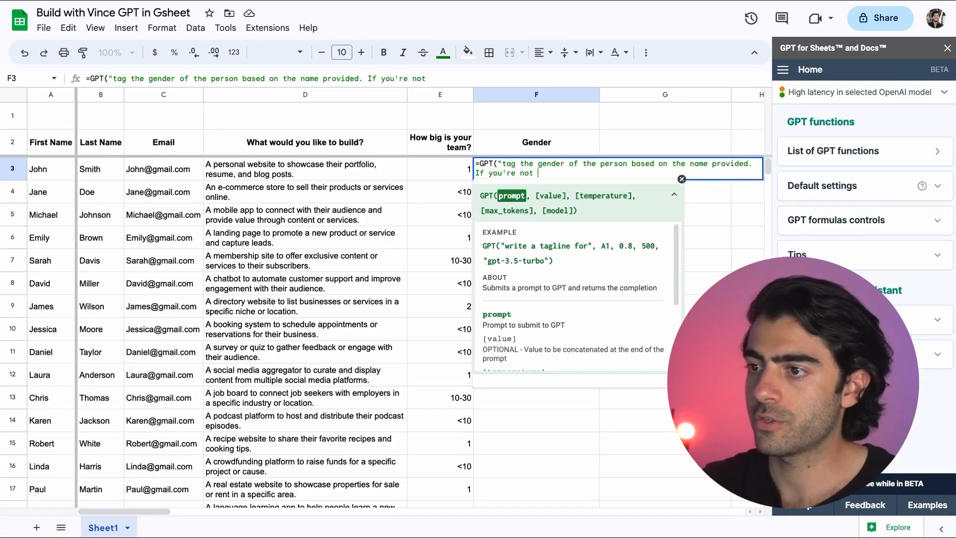
type("sure, say neutral\",")
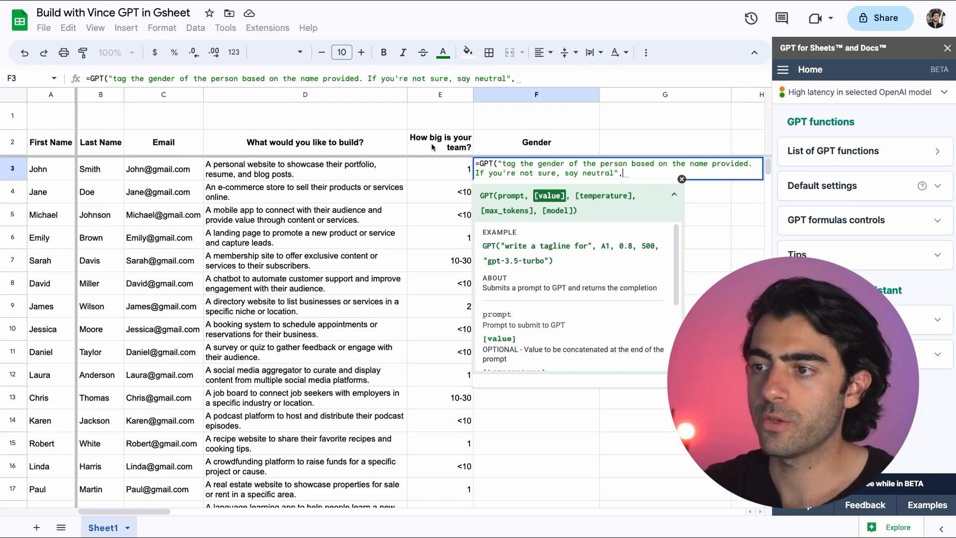
Complete the GPT formula with A3 as the value, temperature 0.1, 100 max tokens and the model "gpt-3.5-turbo"
left_click(39, 173)
type(",")
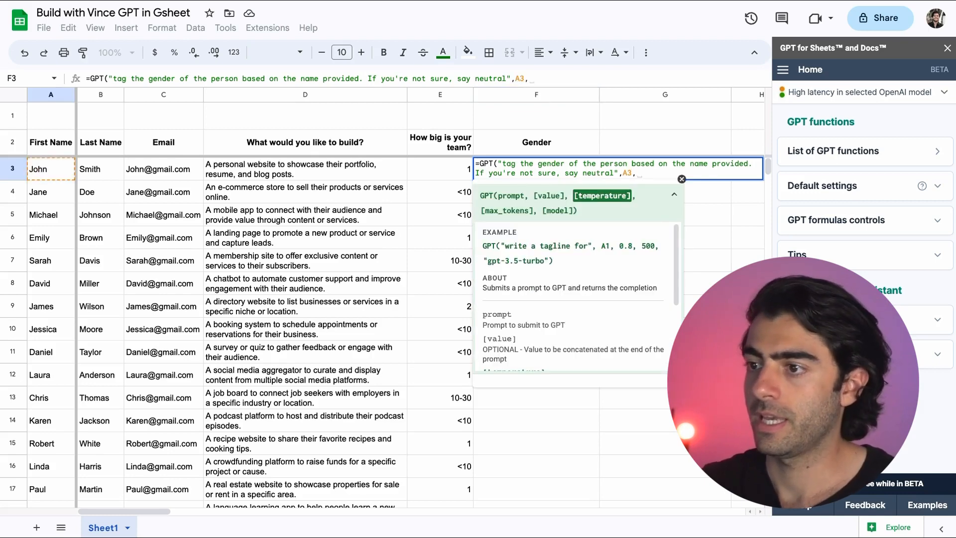
type("0.")
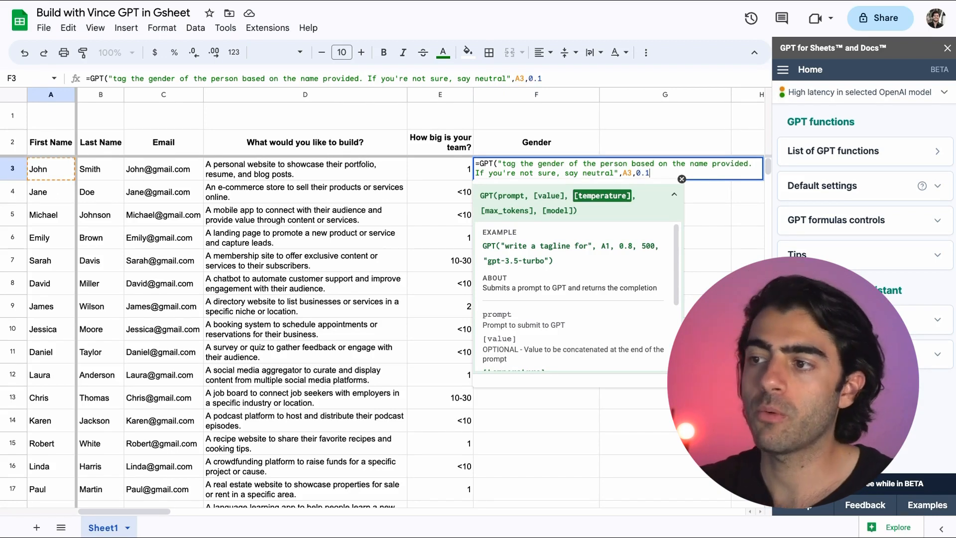
type("1,")
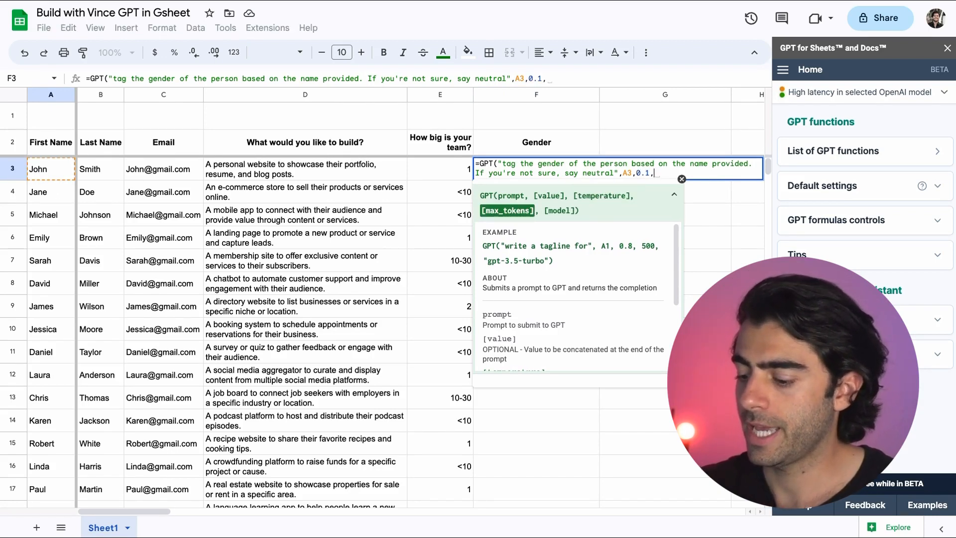
type("100,")
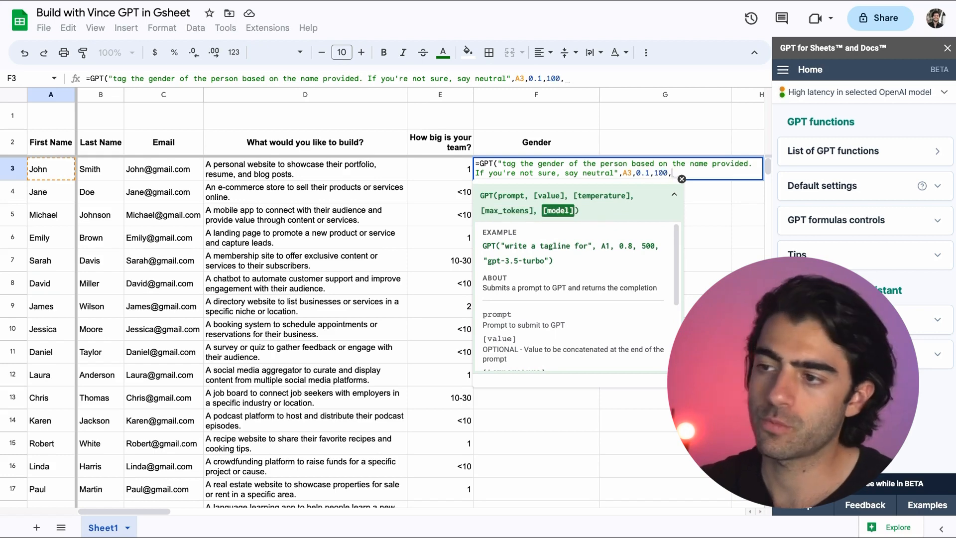
type("\"gpt-3.")
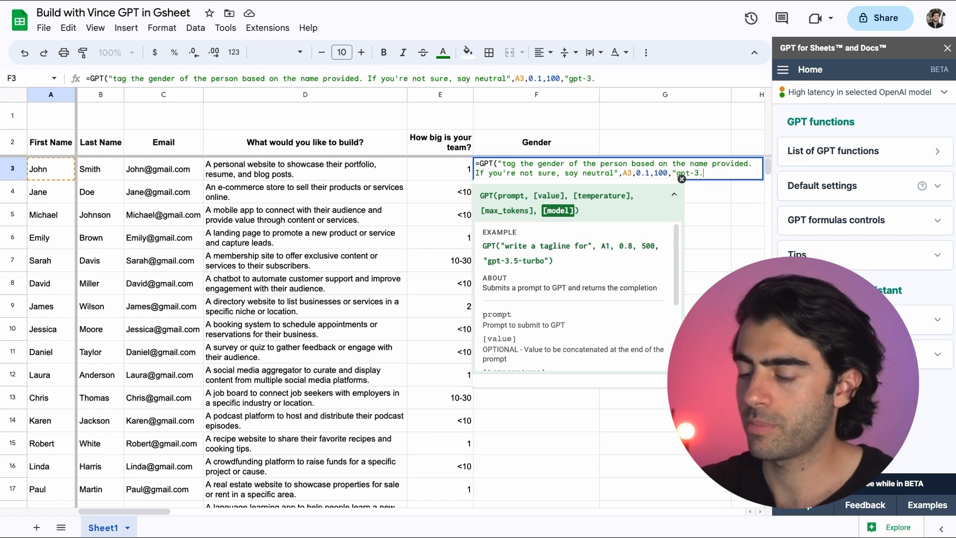
type("5-turbo\"")
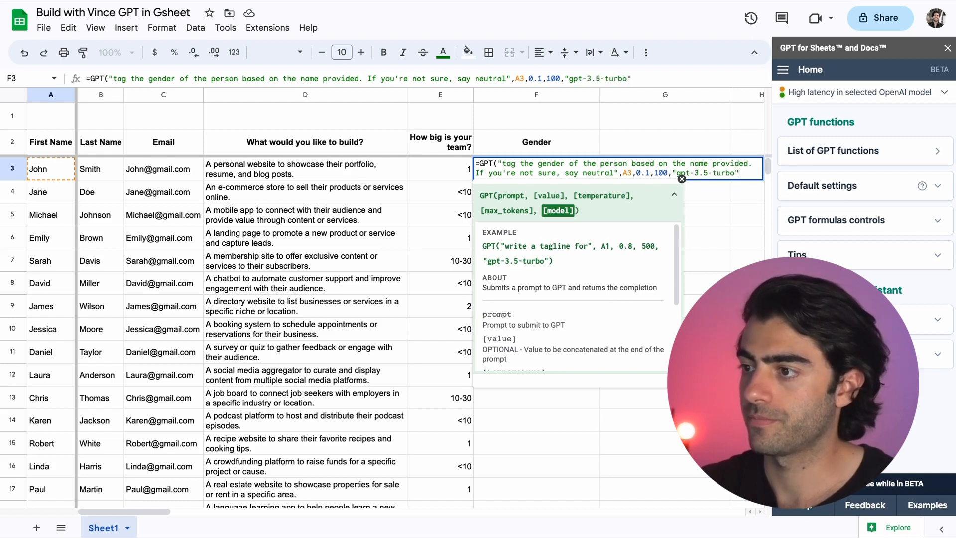
type(")")
key("Return")
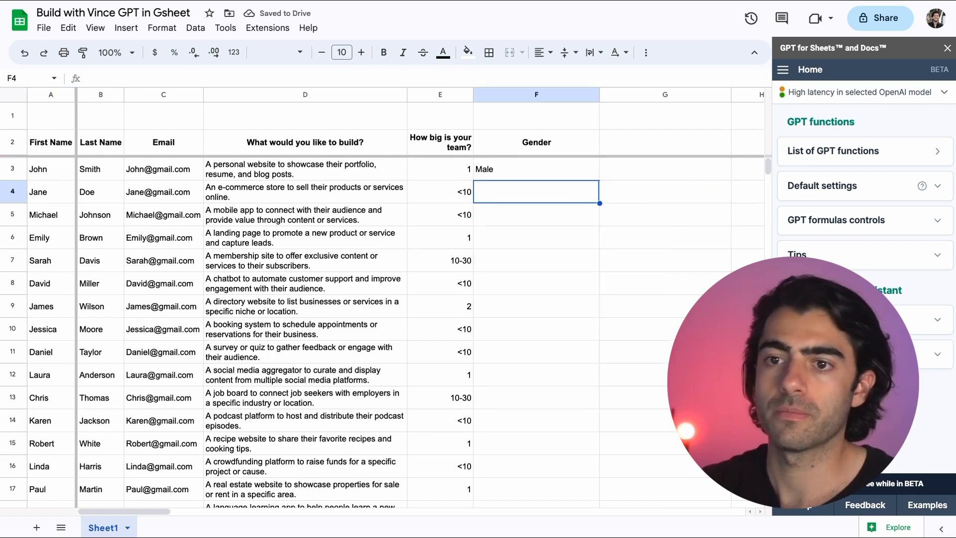
Fill the GPT formula from F3 down the Gender column to the last contact in row 22
left_click(537, 177)
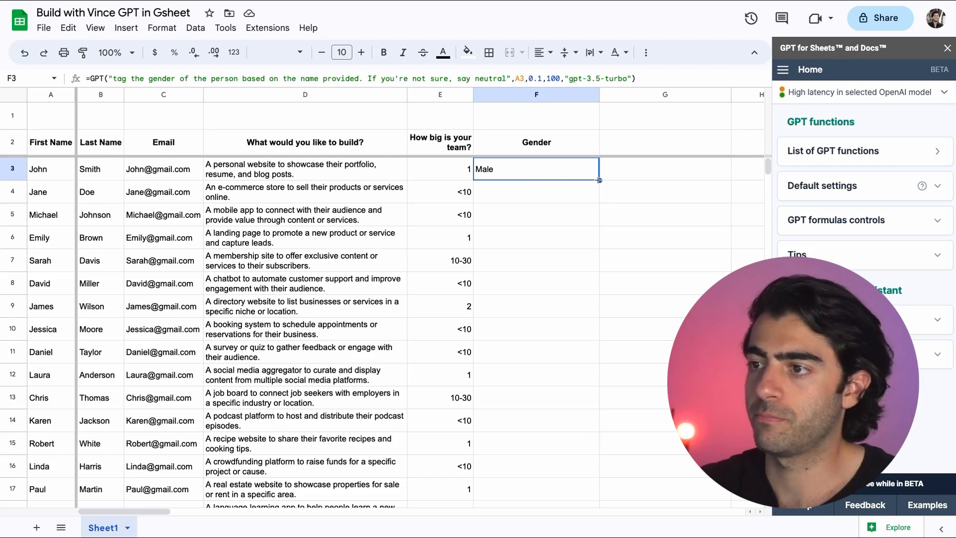
left_click_drag(599, 180, 532, 457)
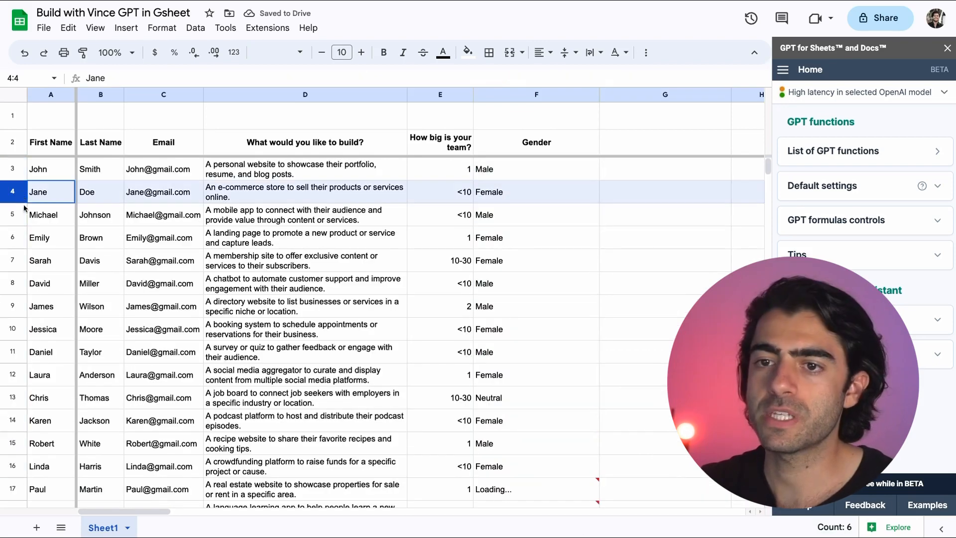
Review the Gender tags against the first names, checking row 13 and the remaining rows down to the end of the list
left_click_drag(23, 201, 24, 206)
left_click(490, 397)
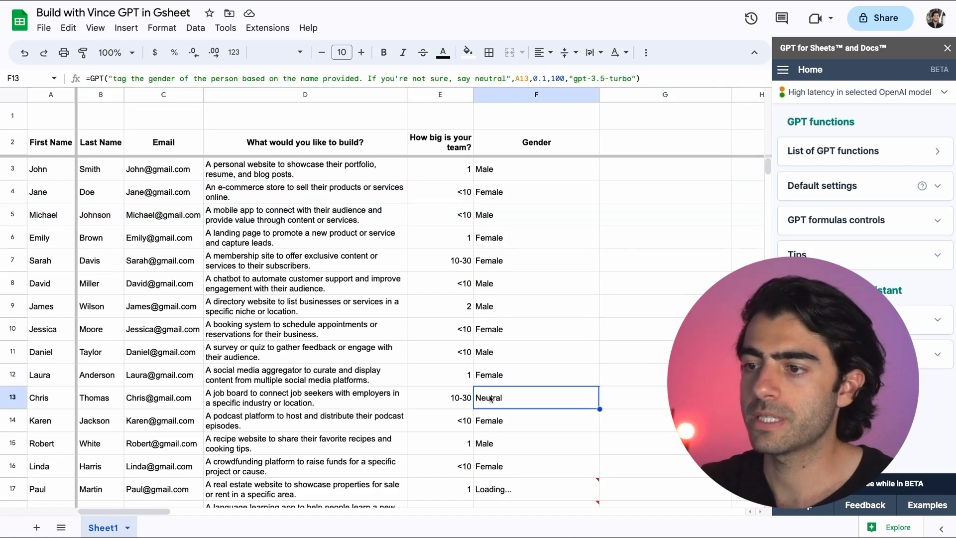
left_click_drag(499, 398, 45, 388)
left_click(16, 396)
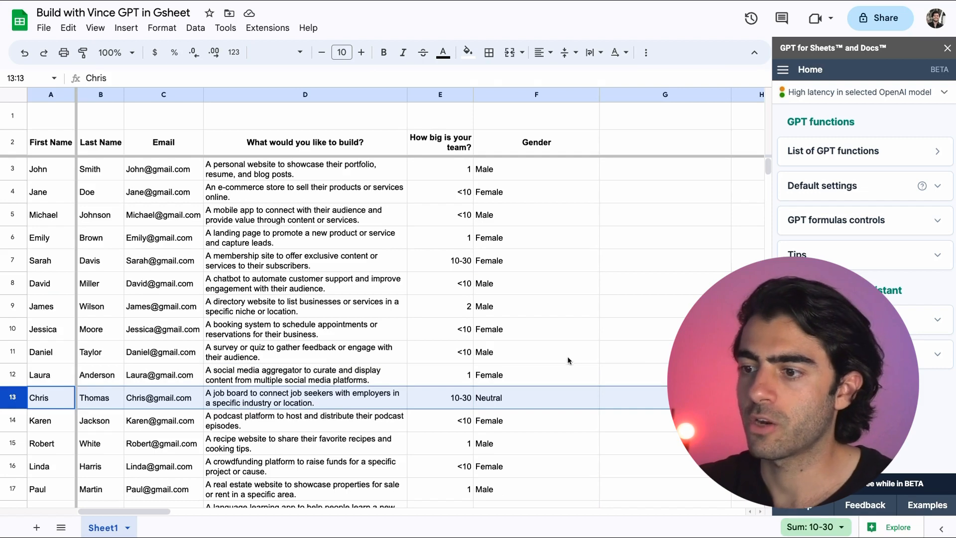
left_click(512, 404)
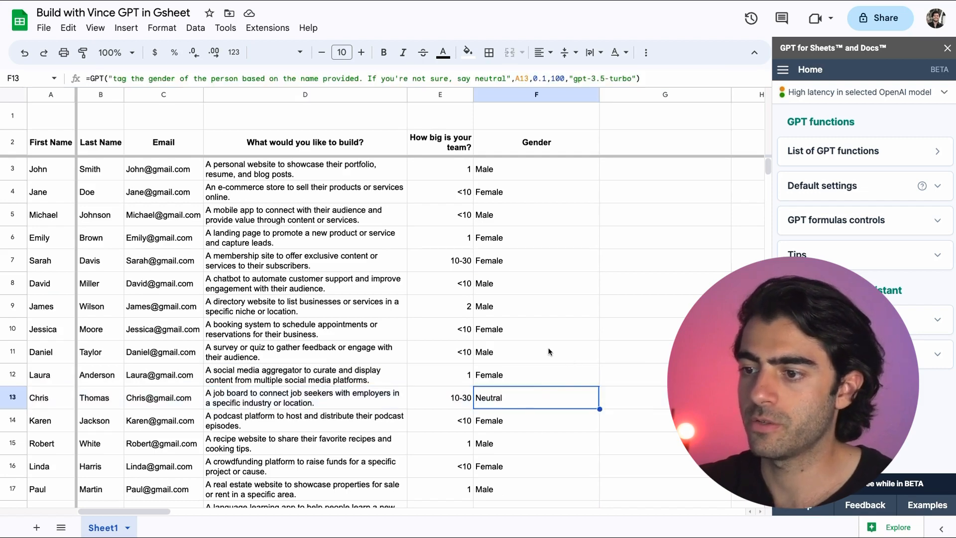
scroll(548, 349, "down", 2)
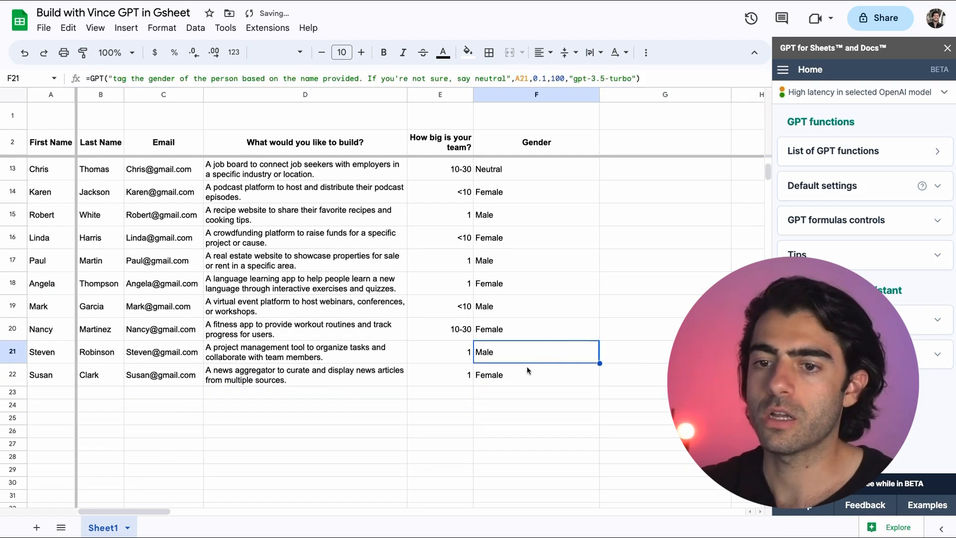
key("Up")
key("Up")
key("Up")
key("Up")
key("Up")
key("Up")
key("Up")
key("Up")
key("Up")
key("Up")
key("Up")
key("Up")
key("Up")
key("Up")
key("Up")
key("Up")
key("Up")
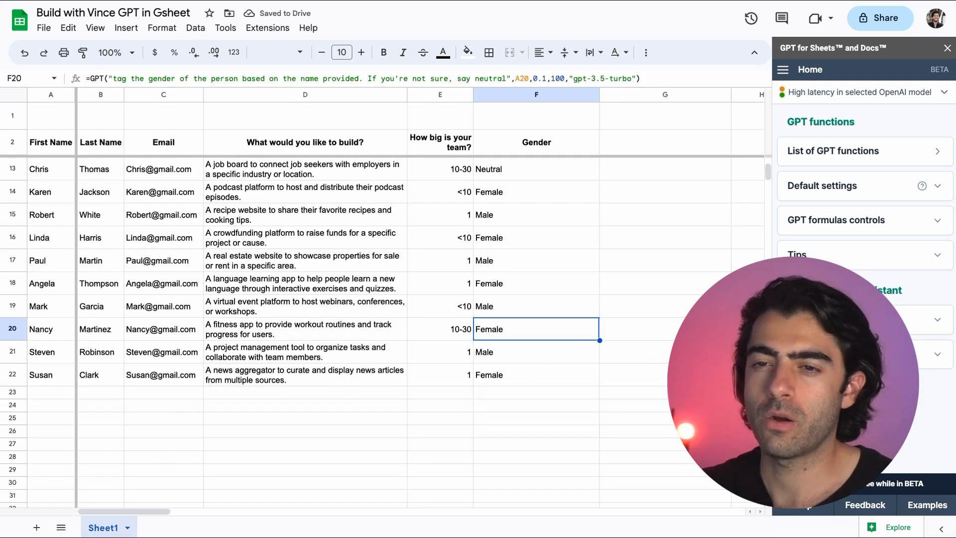
key("Up")
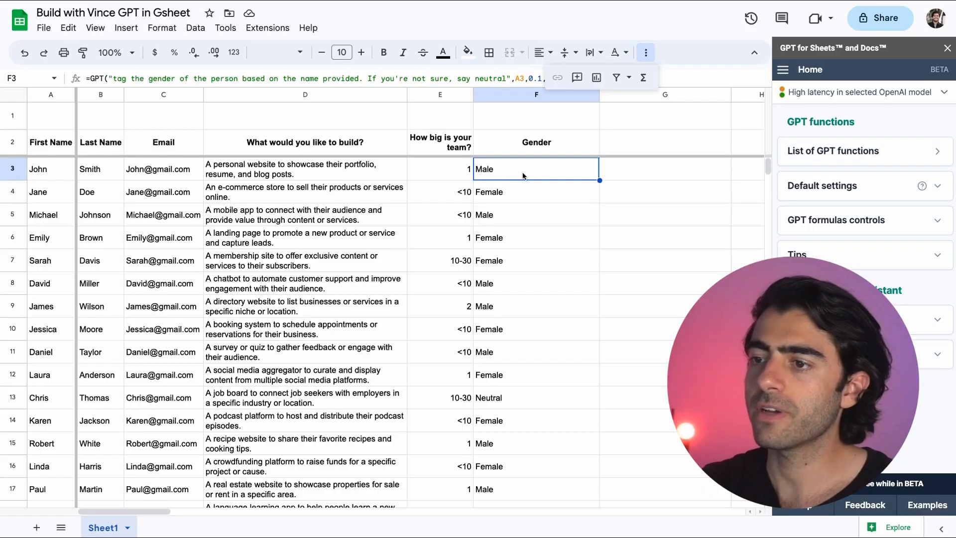
Copy the prompt text without its quotation marks from the formula in F3 into cell F1
double_click(523, 175)
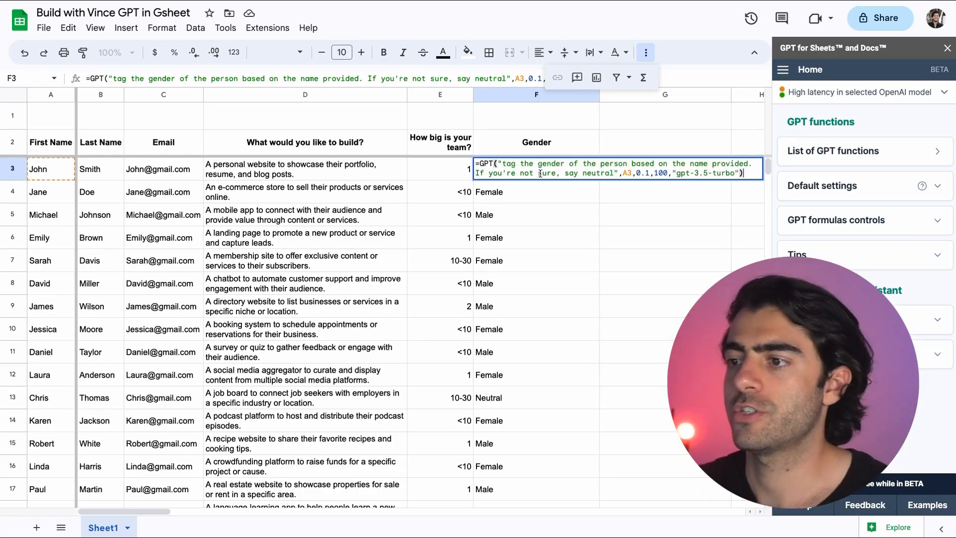
left_click(500, 163)
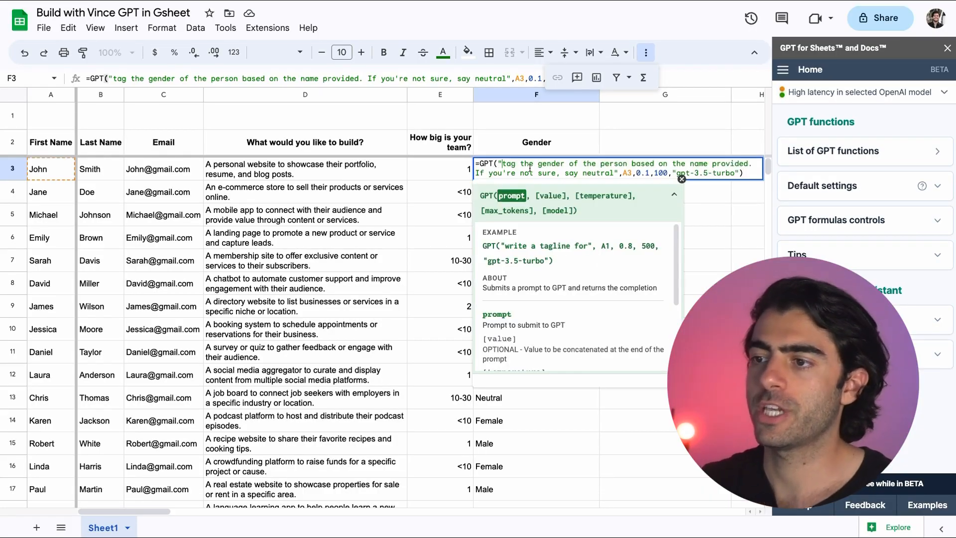
left_click(615, 172, "shift")
key("ctrl+c")
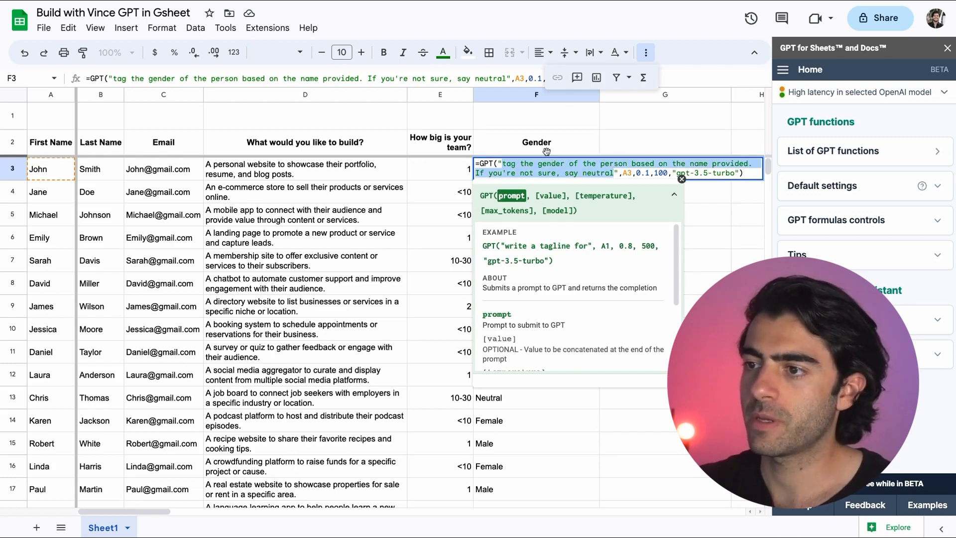
key("Escape")
double_click(527, 119)
key("ctrl+v")
left_click(544, 143)
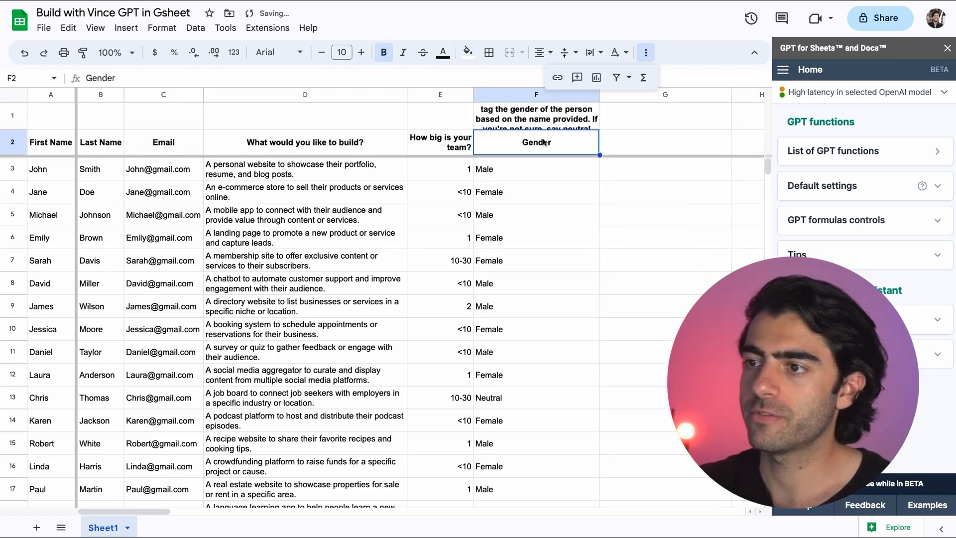
left_click(542, 122)
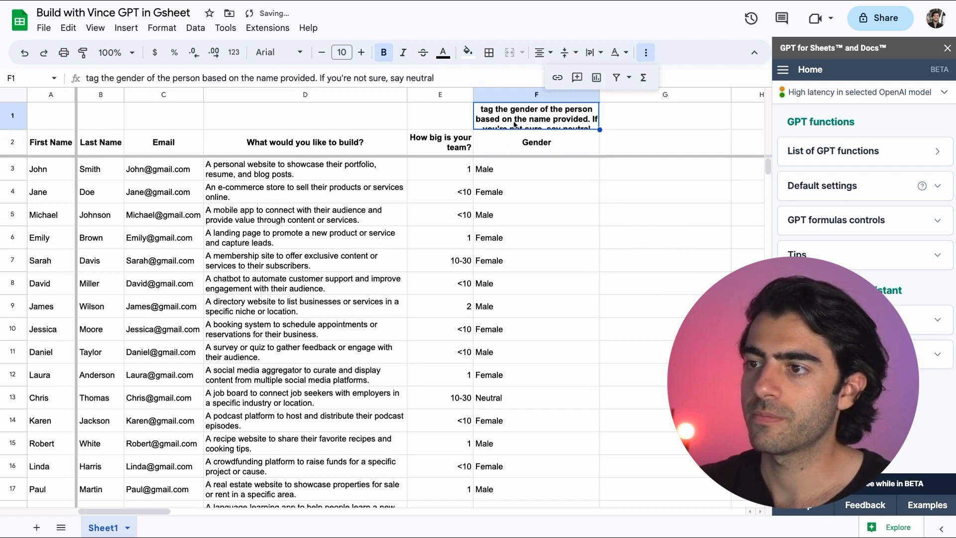
Replace the quoted prompt in F3's GPT formula with a reference to cell F1
double_click(521, 171)
left_click(499, 163)
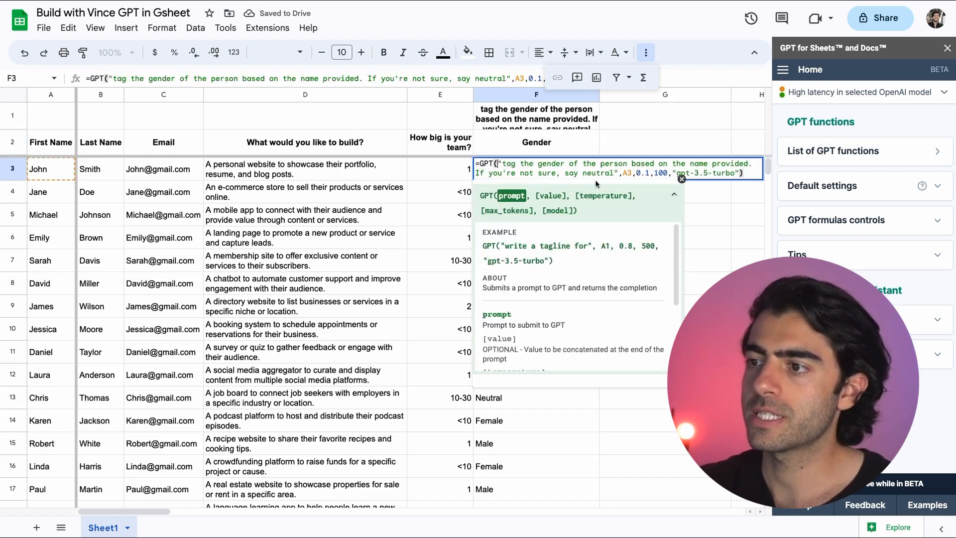
left_click_drag(617, 172, 500, 164)
key("BackSpace")
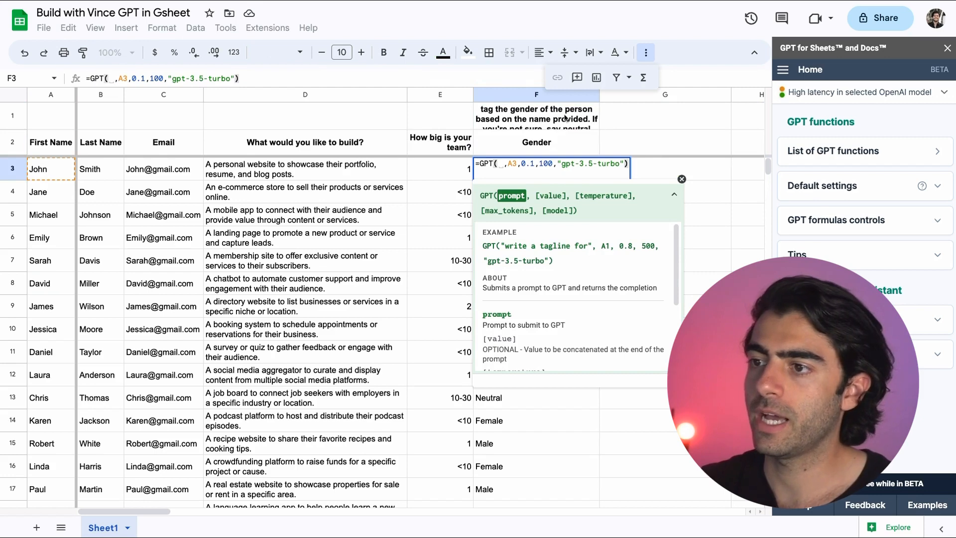
left_click(556, 114)
key("Return")
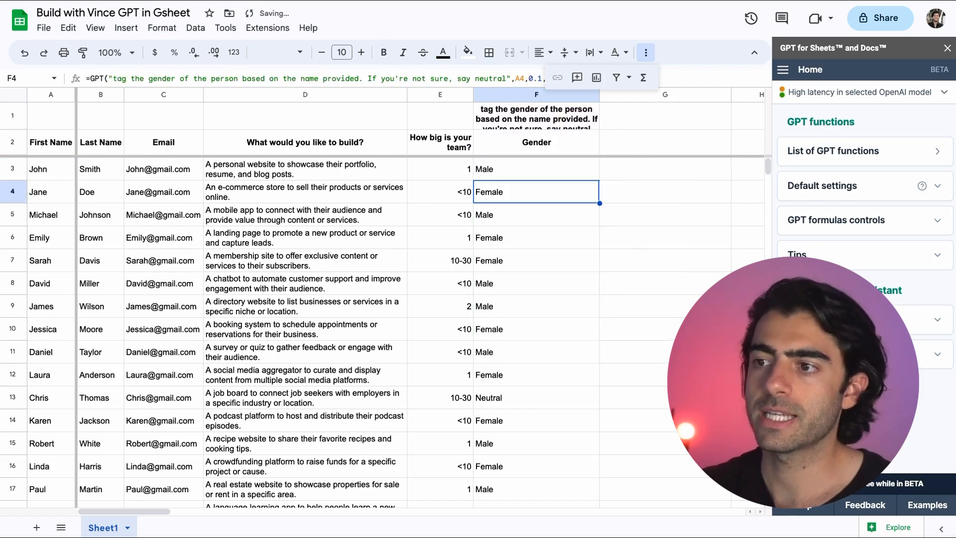
Lock the references in F3's GPT formula so the prompt is F$1 and the value is $A3
left_click(475, 172)
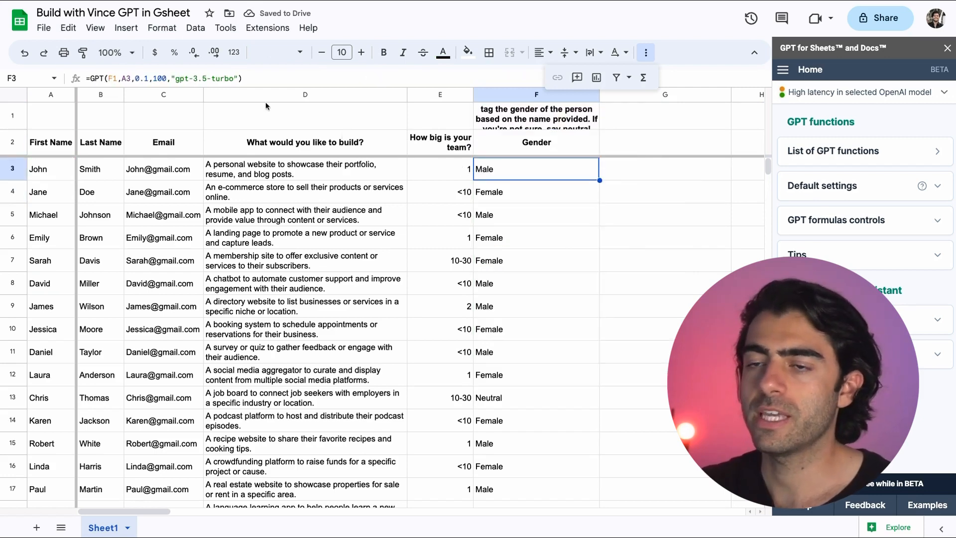
left_click(108, 78)
type("$F")
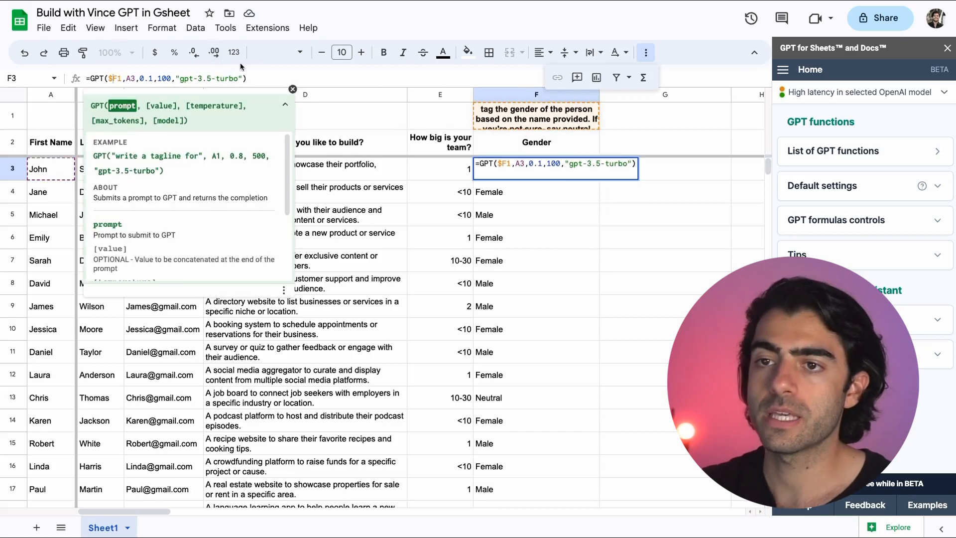
type("$")
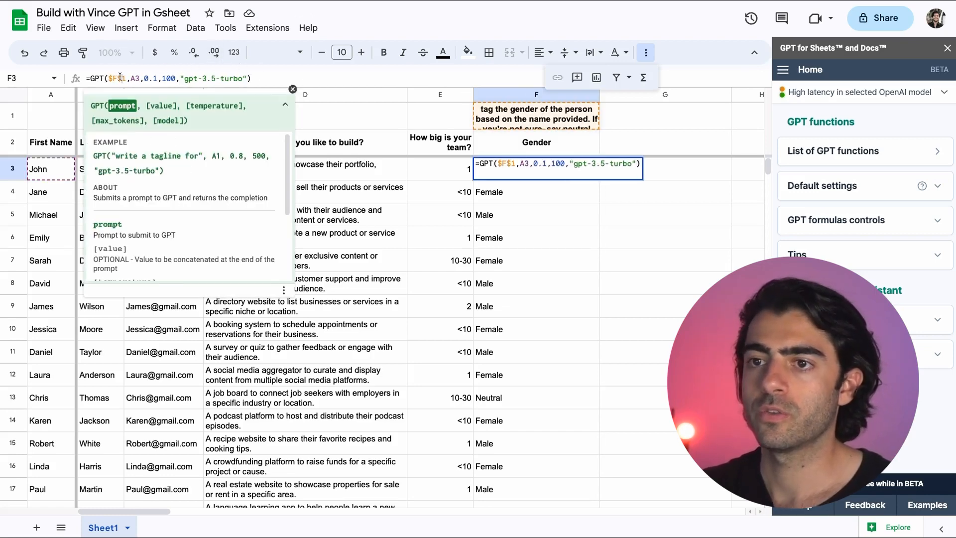
key("BackSpace")
key("Right")
key("Right")
key("Right")
key("Right")
key("Right")
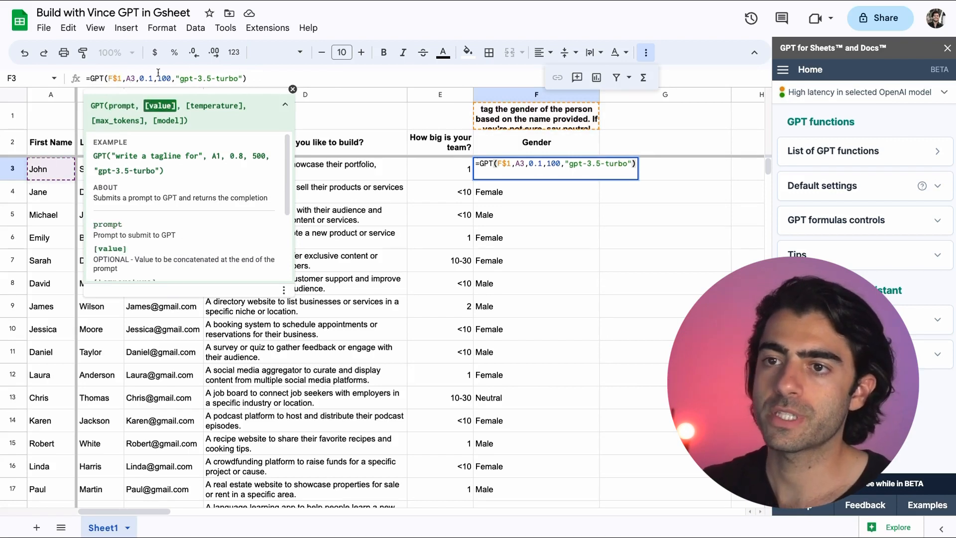
type("$")
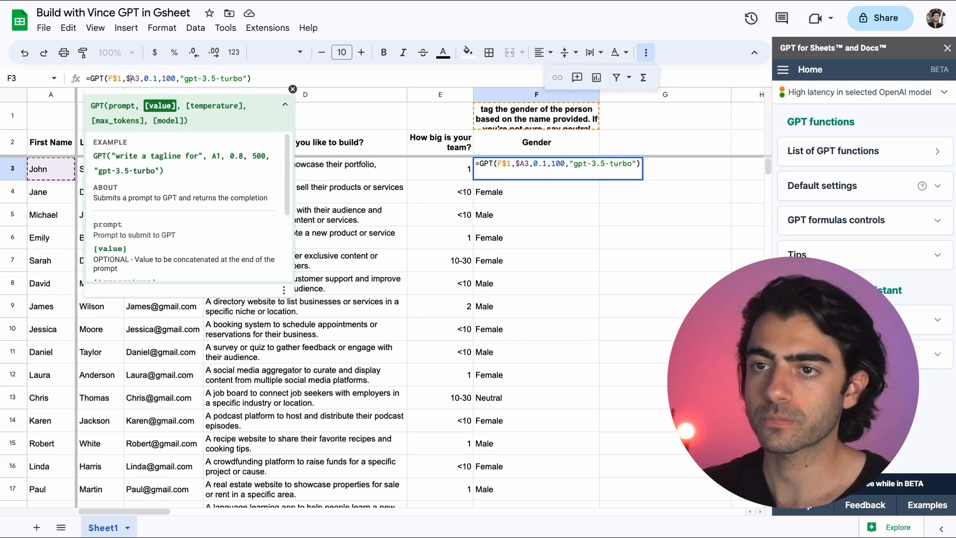
key("Return")
Copy F3's updated GPT formula into the Gender cells below it and check the references in F4
key("Up")
key("super+c")
key("Down")
key("super+v")
key("Down")
key("Down")
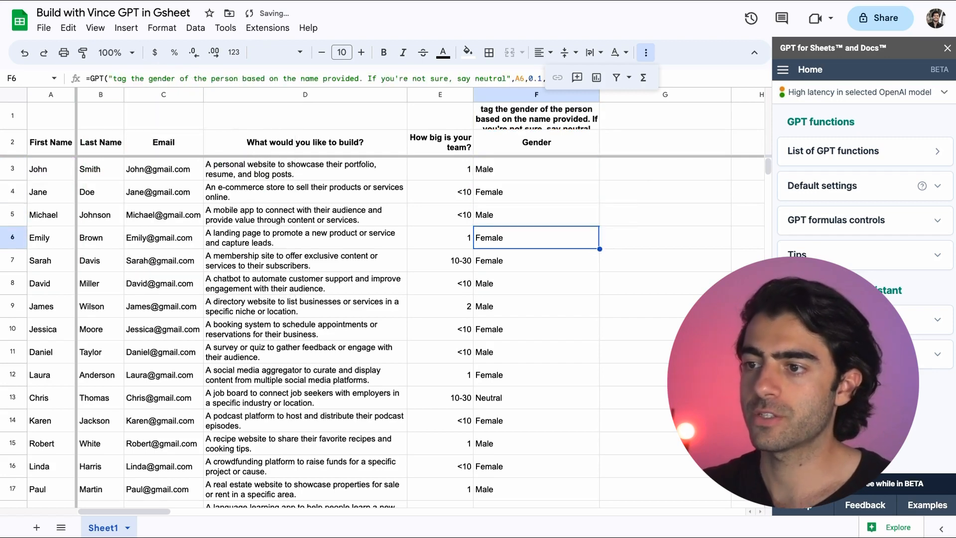
key("super+v")
double_click(506, 194)
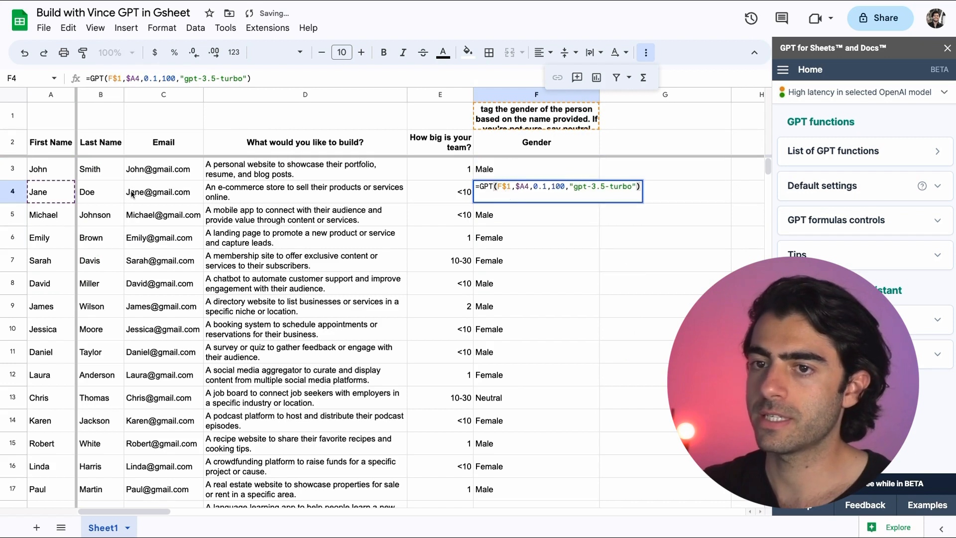
key("Escape")
Try F3's GPT formula in G3 and inspect how its prompt and value references adjust
left_click(530, 175)
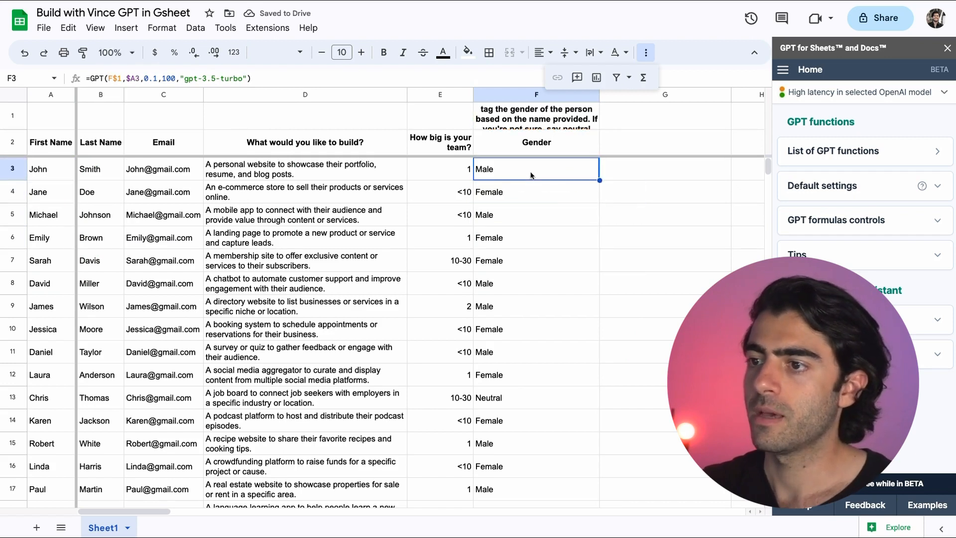
left_click(685, 172)
key("super+v")
double_click(667, 171)
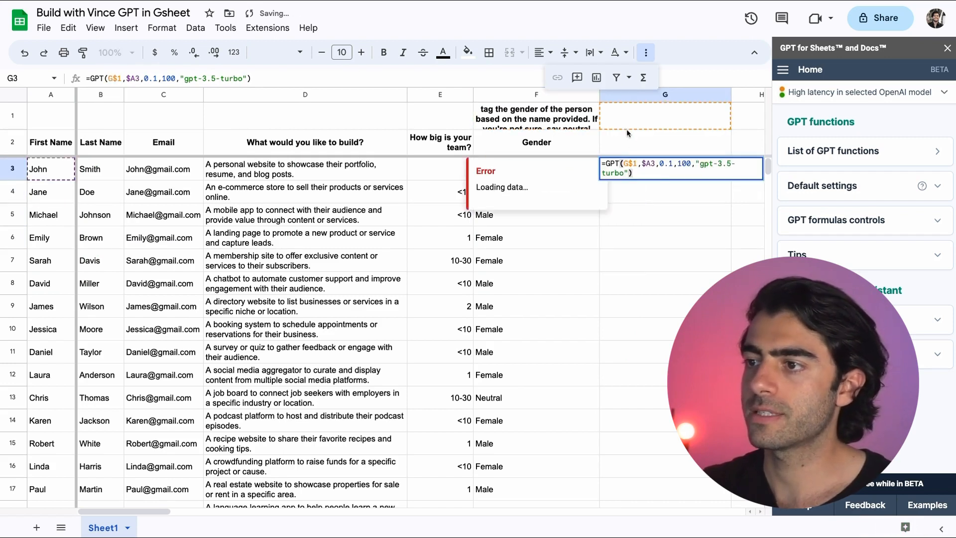
left_click(638, 117)
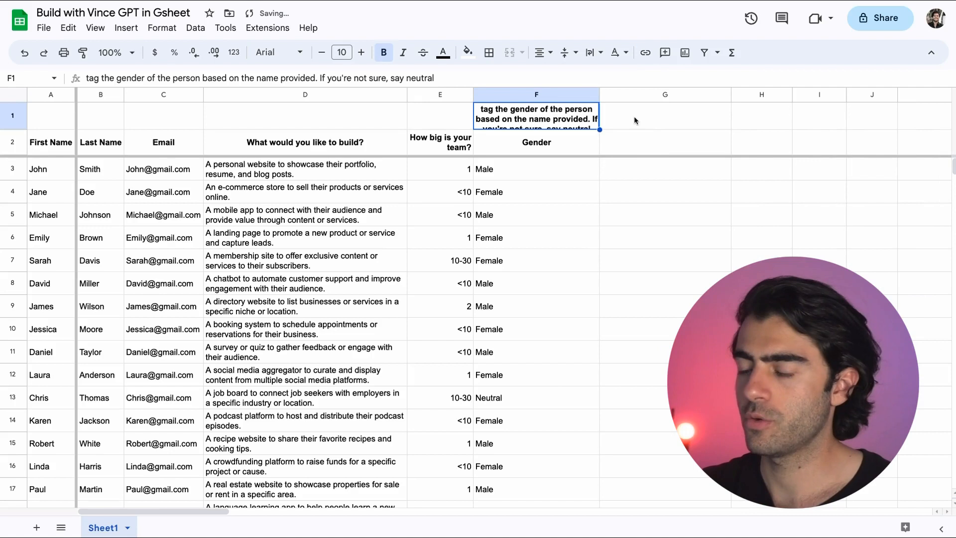
Set F1 and G1 to font size 8 and enter the prompt "Use the most relevant top 3 tags , with highest probability" in G1
left_click(634, 116)
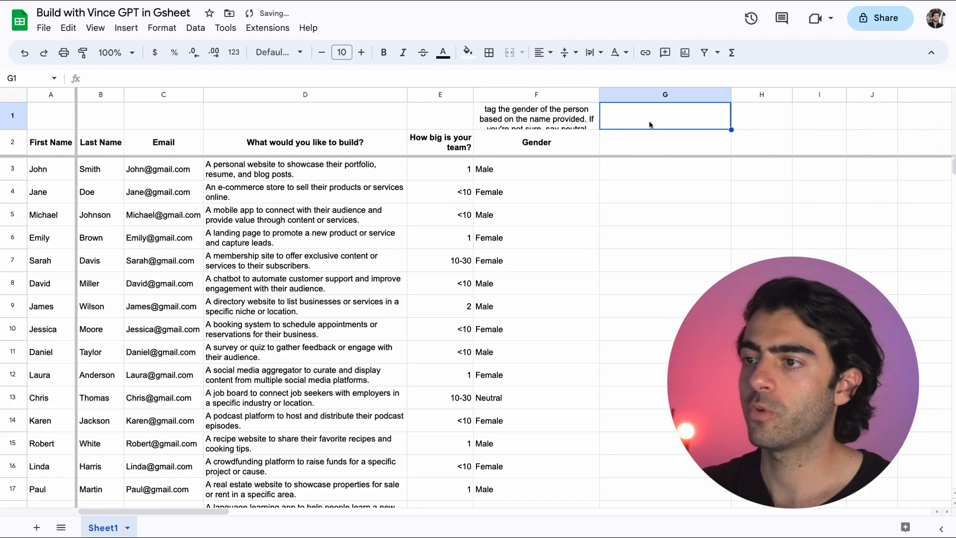
left_click(536, 125)
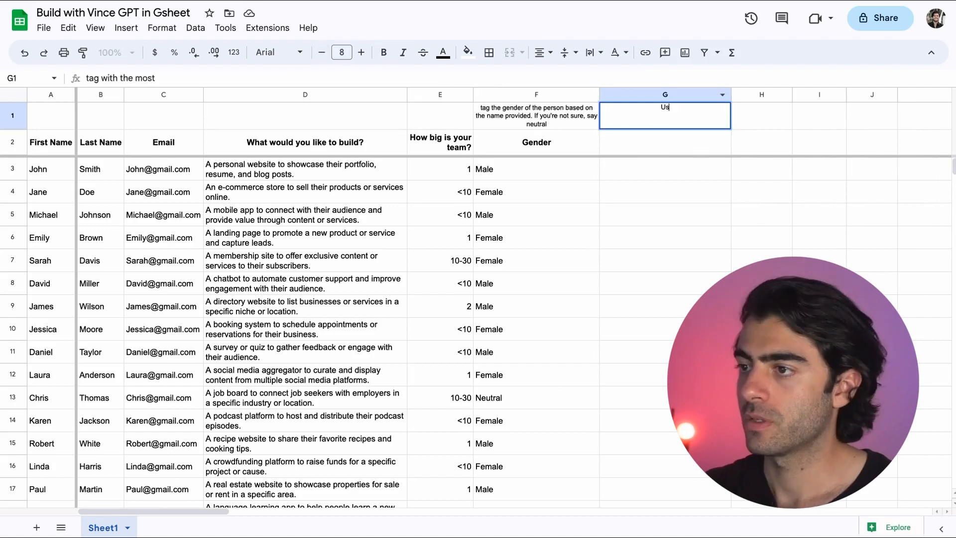
key("BackSpace")
key("BackSpace")
key("BackSpace")
type("Use the most r")
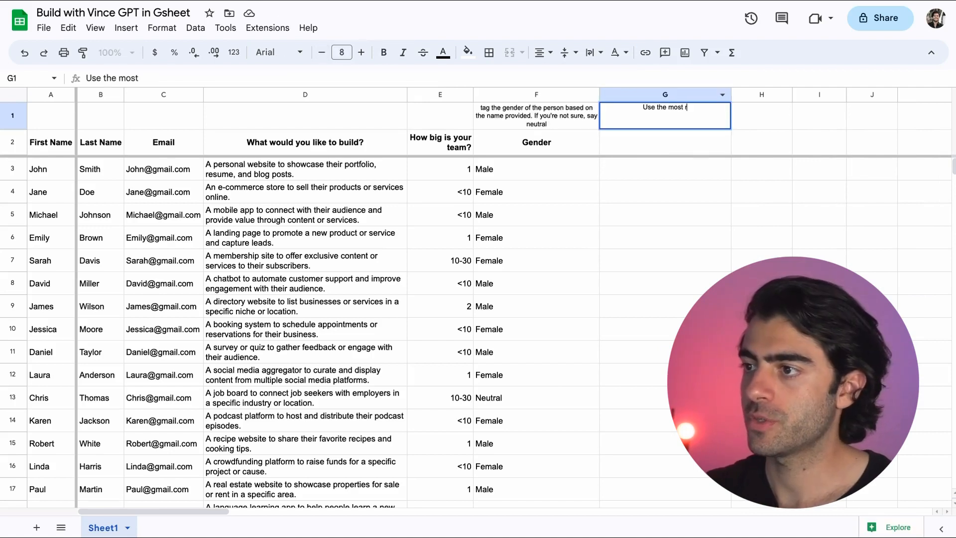
type("elevant top 3 tags ")
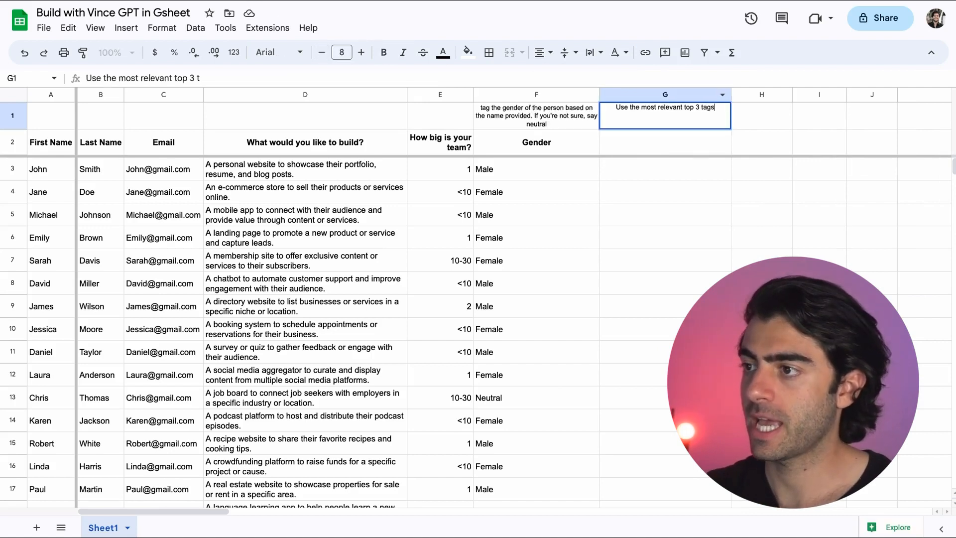
type(", with highest")
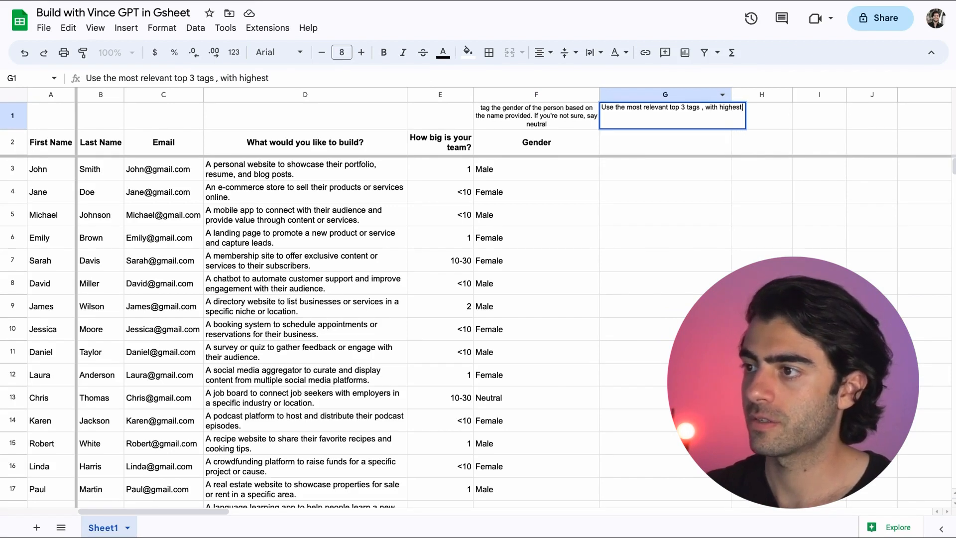
type(" probabili")
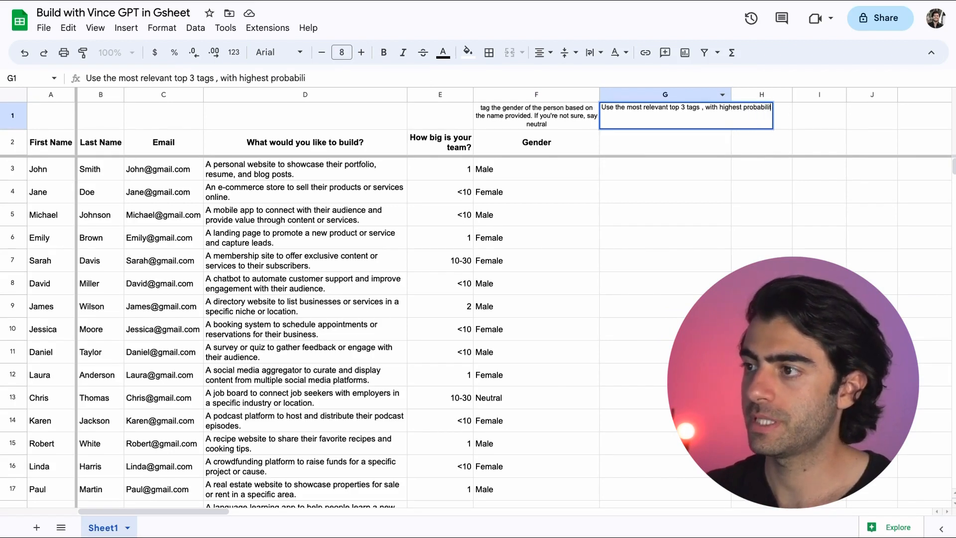
type("ty.")
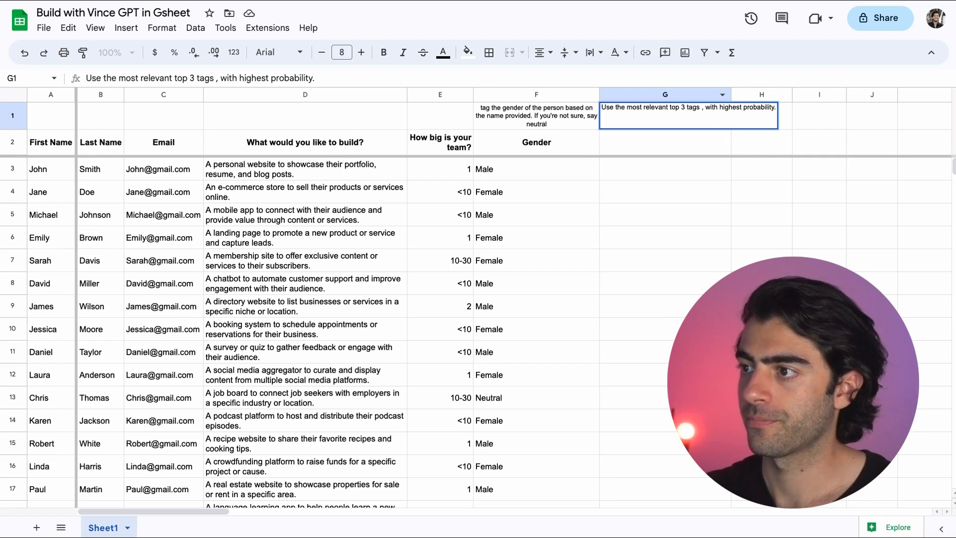
key("BackSpace")
key("Return")
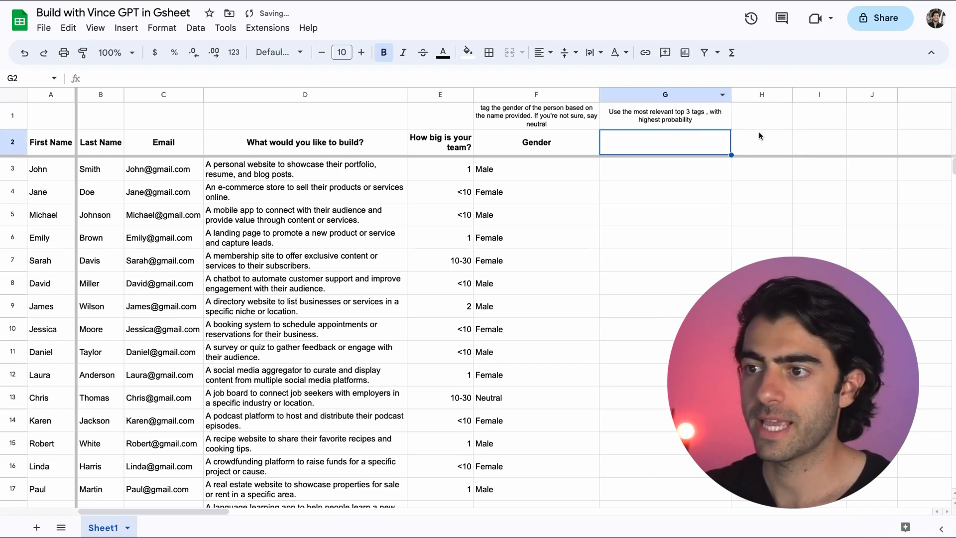
Copy the GPT formula from F3 into G3 so that it reads =GPT(G$1,$A3,0.1,100,"gpt-3.5-turbo")
key("Up")
left_click(536, 177)
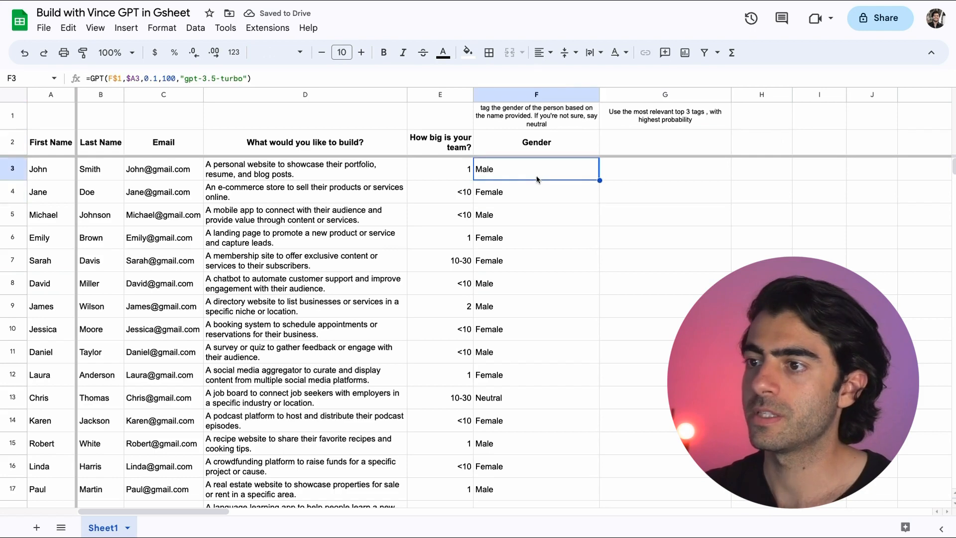
left_click(633, 172)
type("=GPT(G$1,$A3,0.1,100,\"gpt-3.5-turbo\")")
left_click(208, 79)
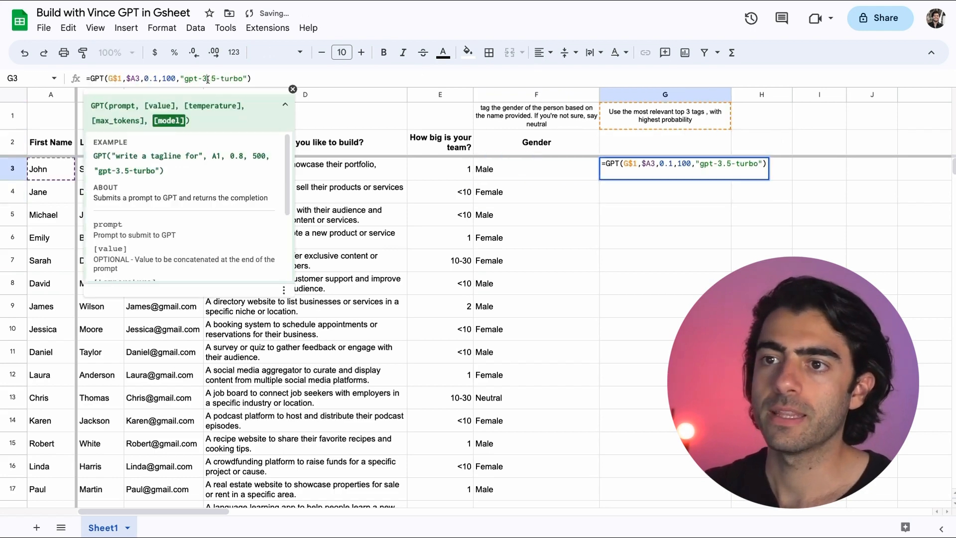
left_click(242, 169)
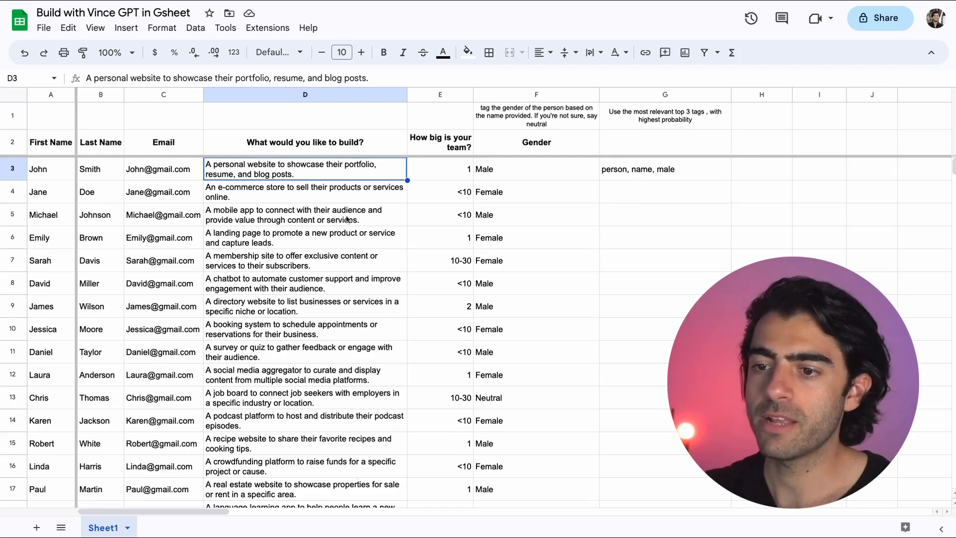
Change the value reference in G3's GPT formula to $D3, the "What would you like to build?" answer
scroll(365, 395, "down", 5)
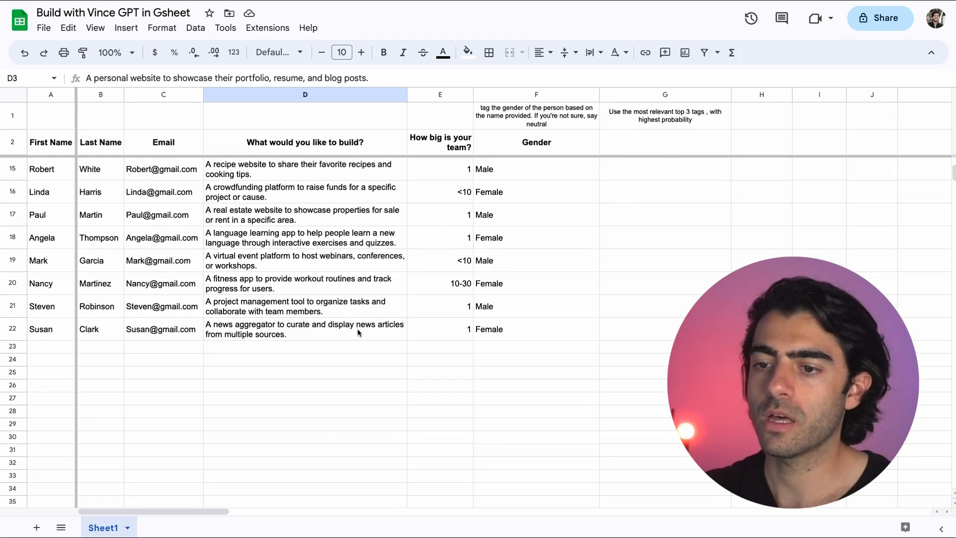
left_click(294, 345)
scroll(300, 314, "up", 5)
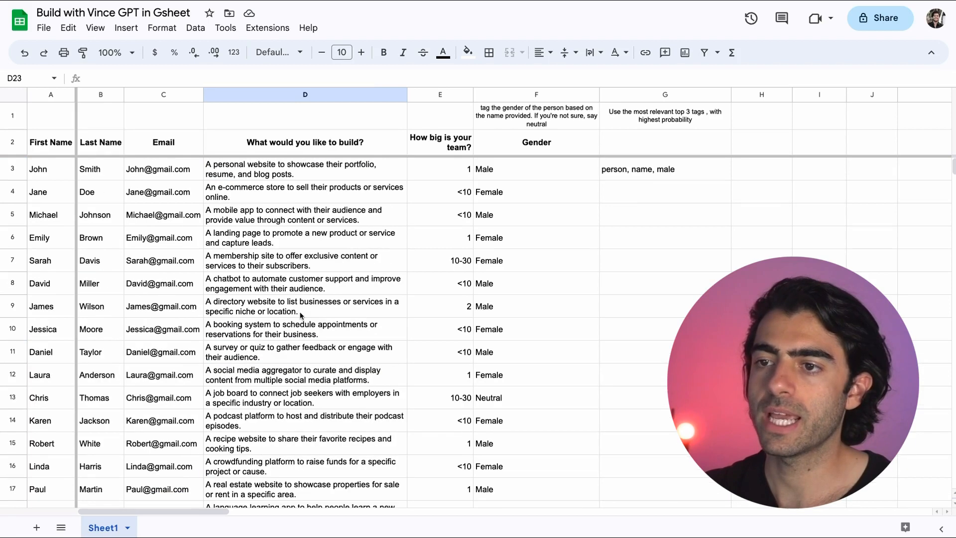
double_click(635, 168)
key("Return")
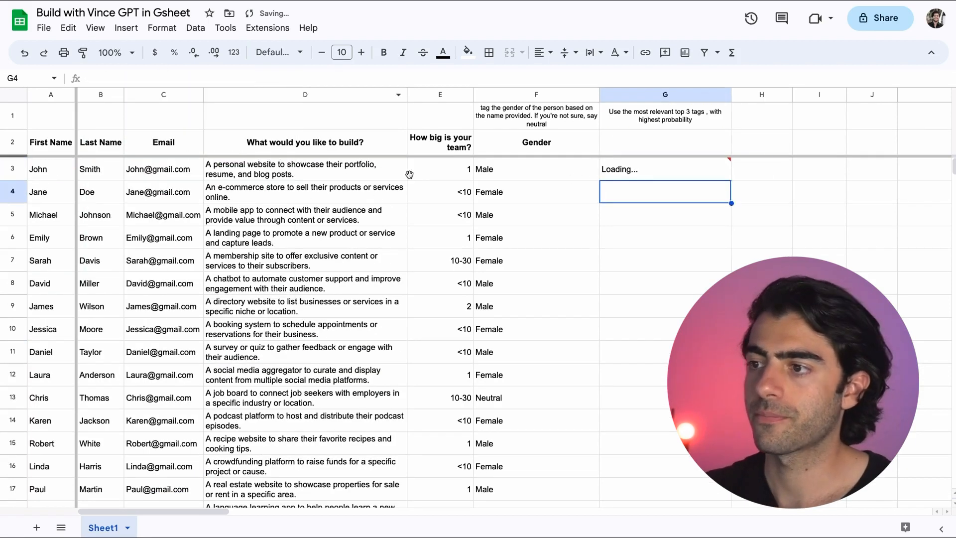
Fill the tag formula from G3 down column G to row 20
left_click(693, 175)
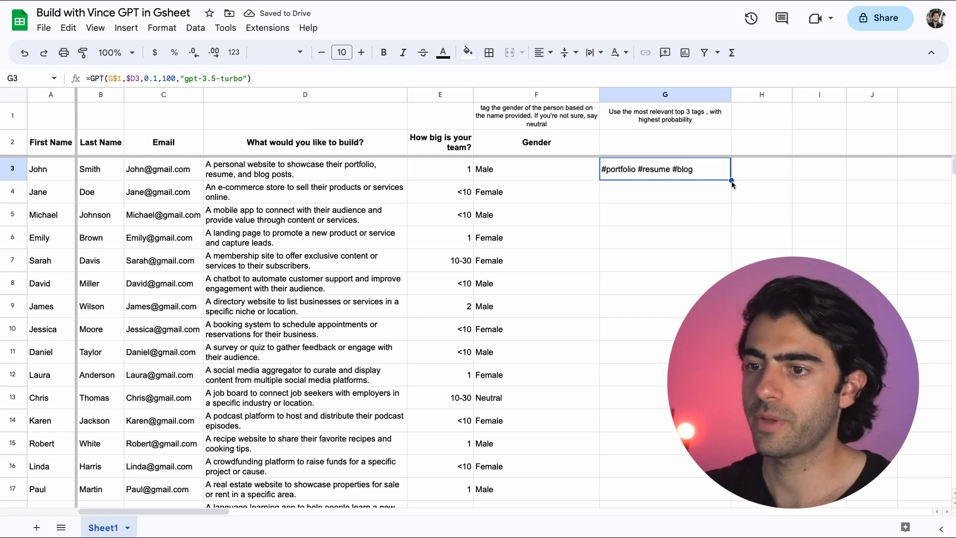
left_click_drag(732, 183, 731, 506)
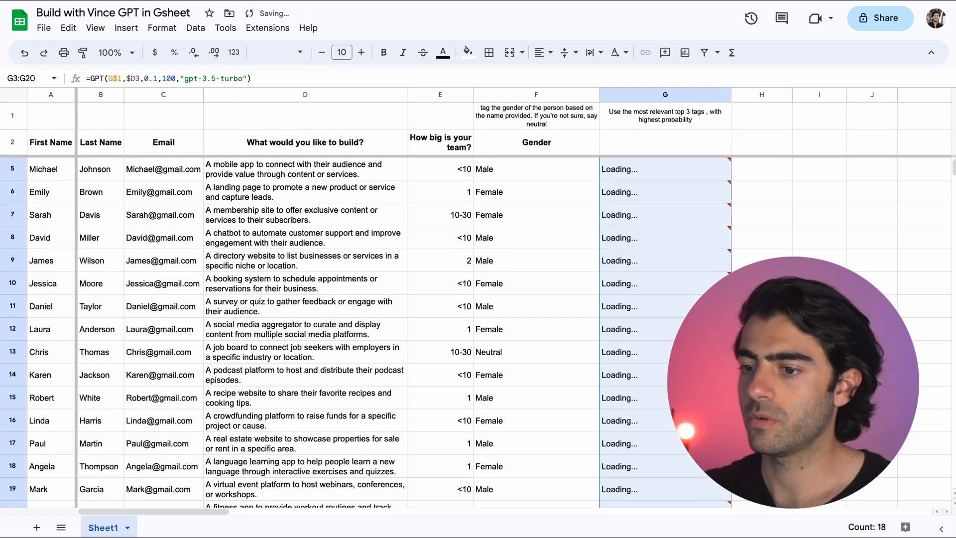
scroll(785, 200, "up", 1)
left_click(785, 200)
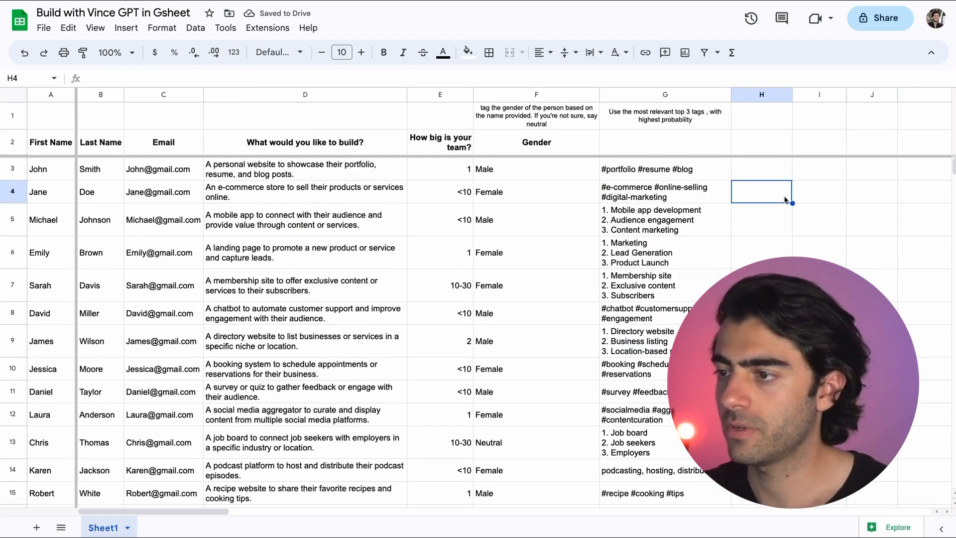
Append ". Comma Seperated" to the tag prompt in G1 and narrow the Gender column
left_click(674, 284)
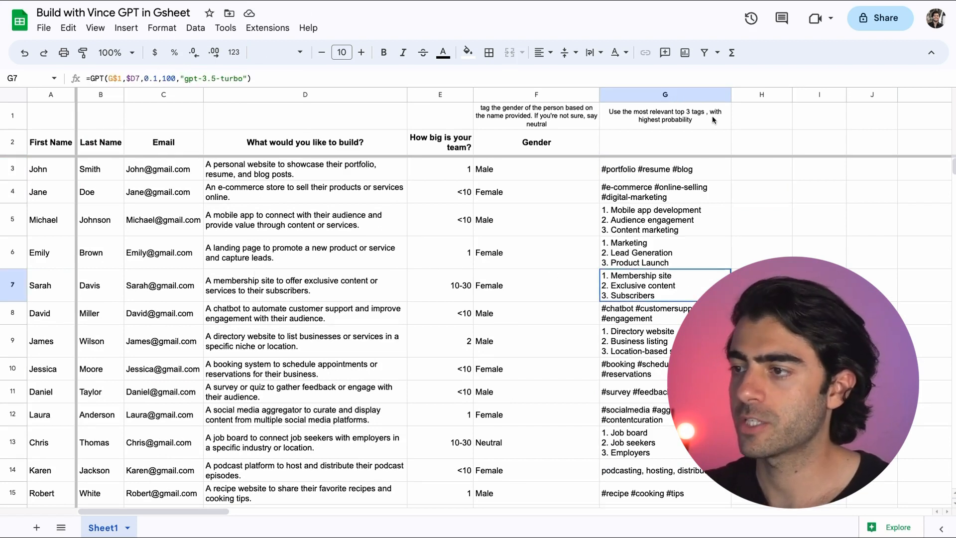
double_click(763, 106)
type(".")
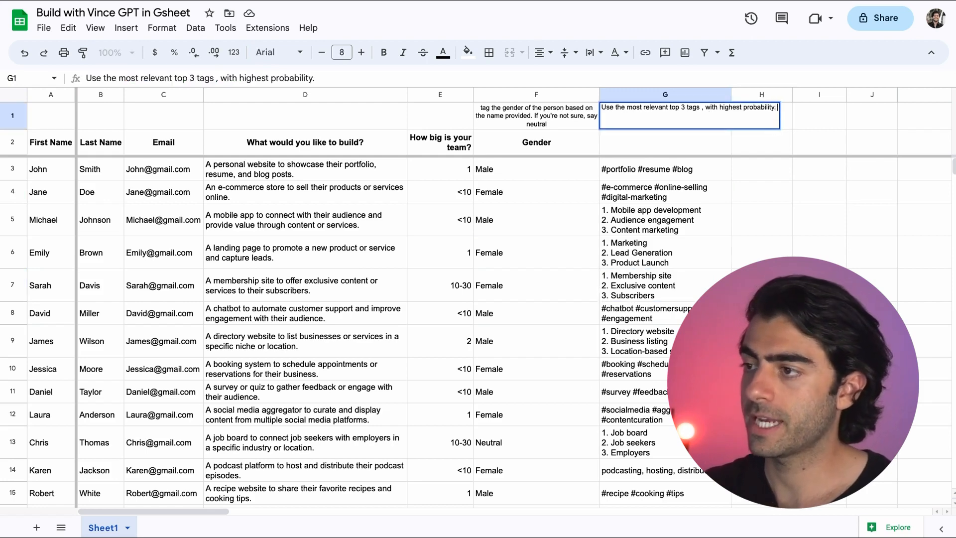
type(" Comma Seperated")
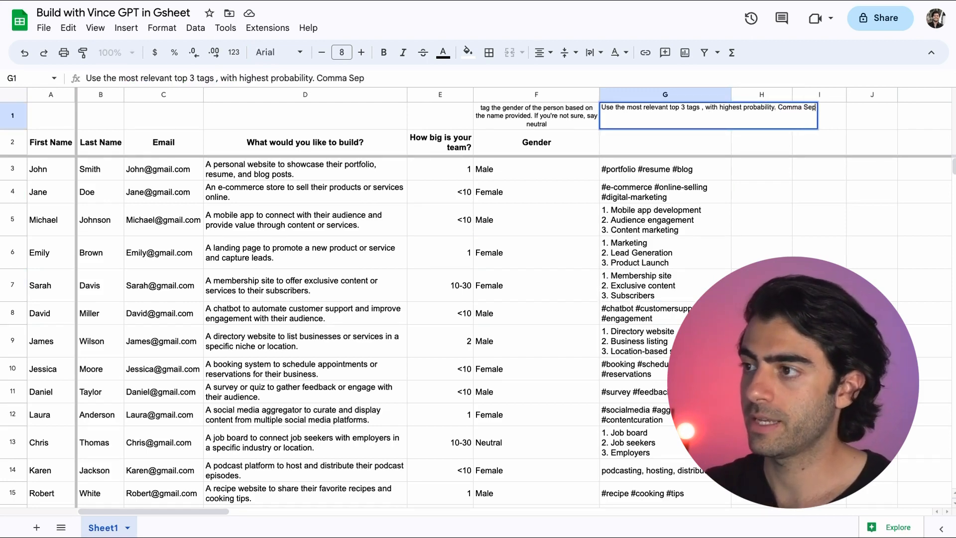
left_click(833, 199)
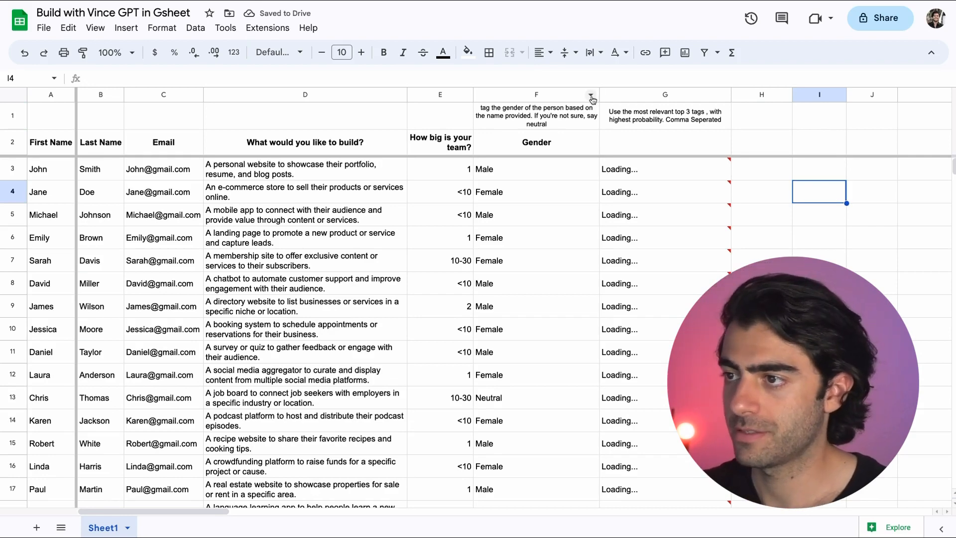
left_click_drag(599, 94, 524, 94)
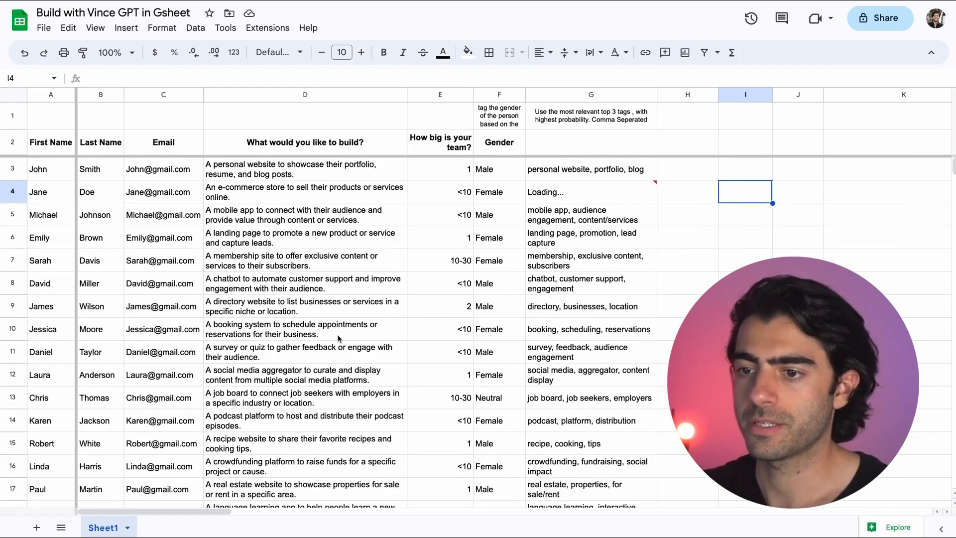
Reword the prompt in G1 to "Use the most relevant top tag about what they want to build", keeping the ending about highest probability
double_click(564, 129)
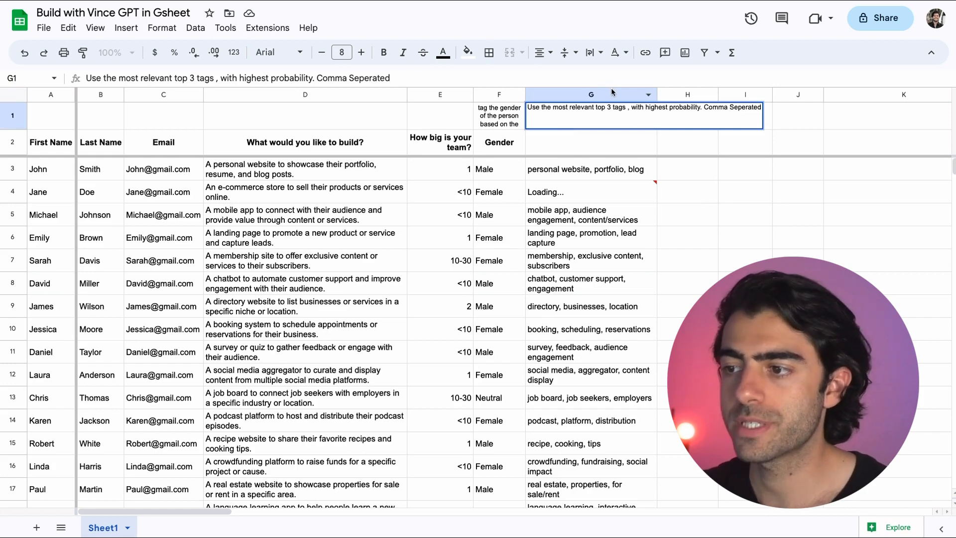
left_click_drag(541, 107, 630, 107)
key("BackSpace")
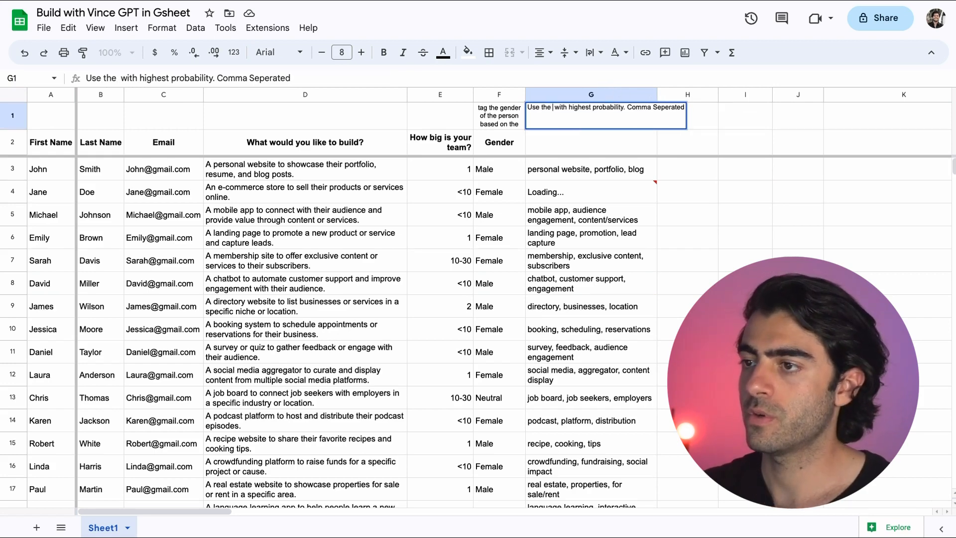
key("ctrl+z")
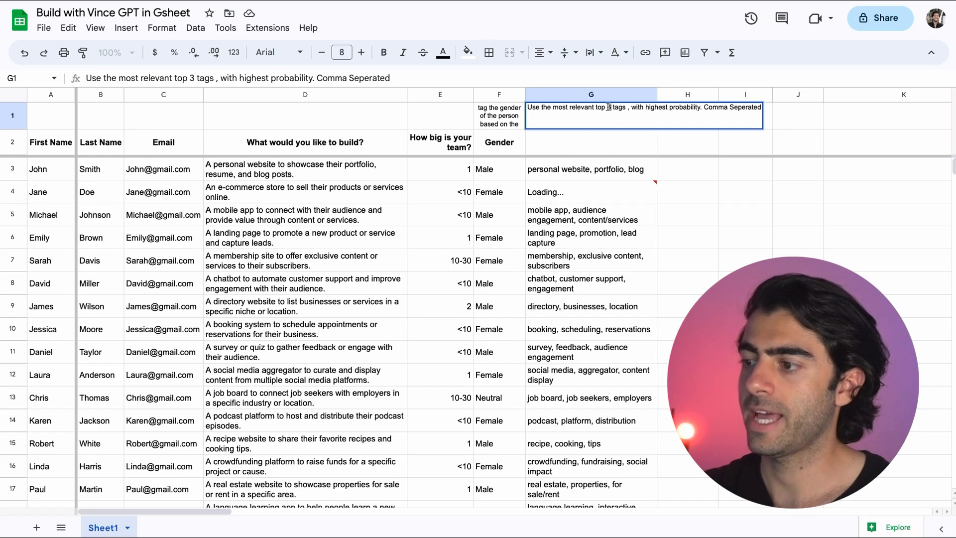
type("about th")
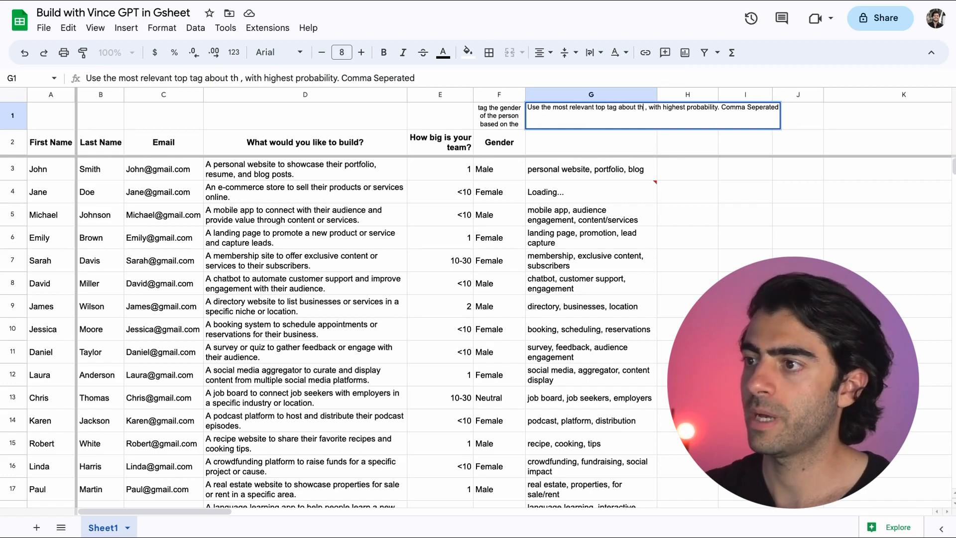
key("BackSpace")
key("BackSpace")
type("what they b")
key("BackSpace")
type("want")
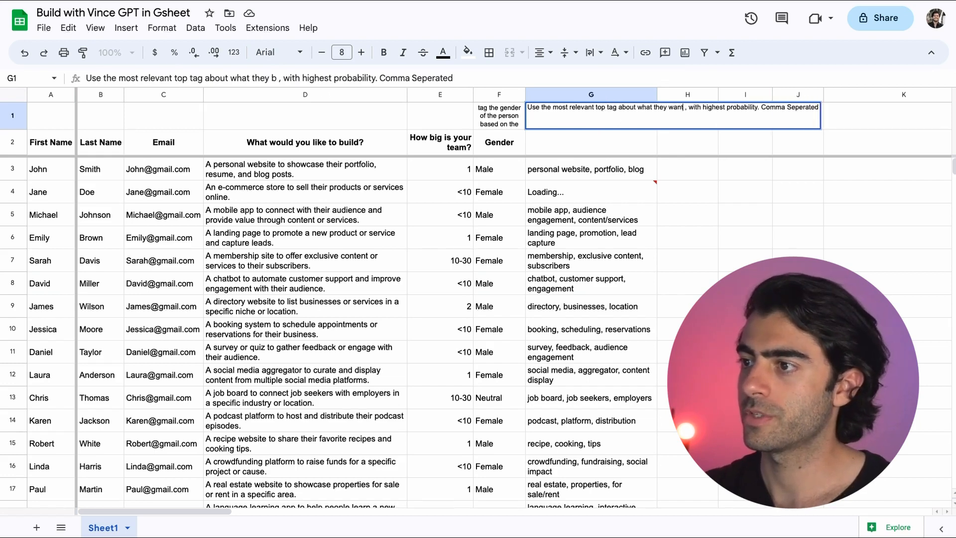
type(" to build")
Append ". Possible tags are:" to the reworded prompt, then enter the whole text in H1 instead, discarding the edit to G1
key("End")
type(". Possible tags are")
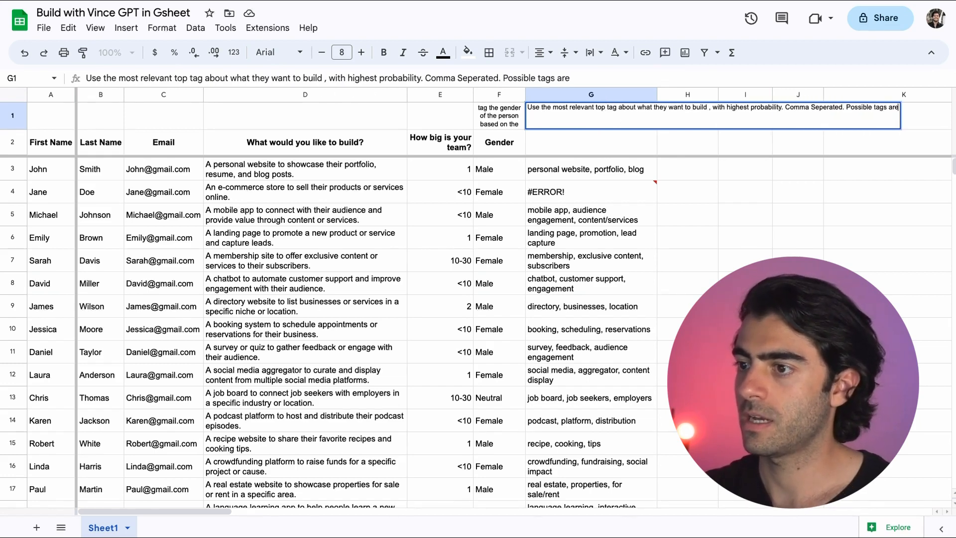
type(":")
key("ctrl+a")
key("ctrl+c")
key("Escape")
double_click(695, 117)
key("ctrl+v")
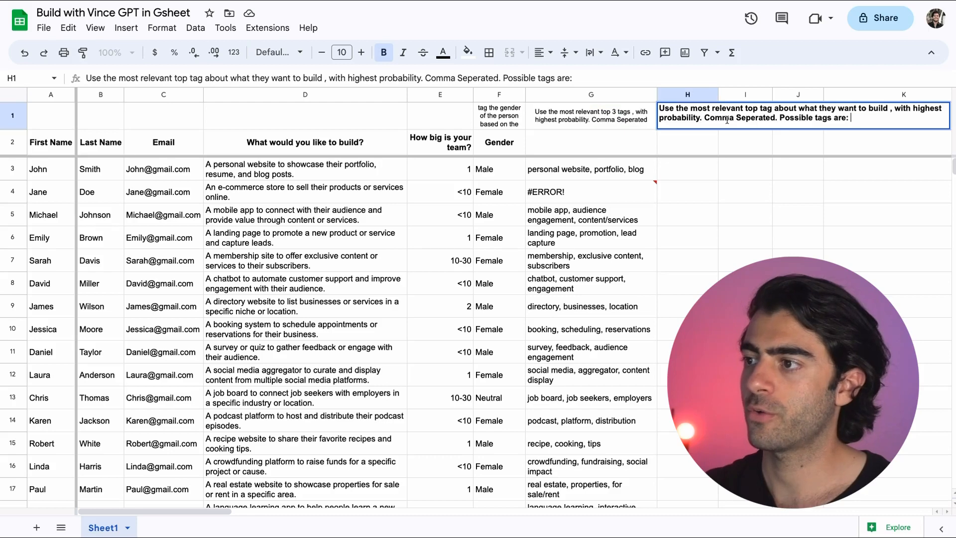
key("Return")
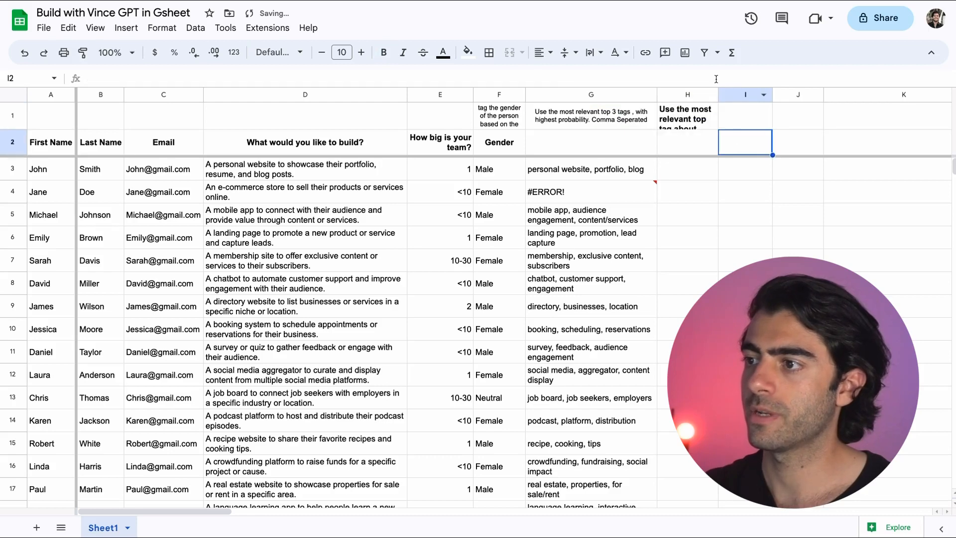
Widen column H and format the H1 prompt like G1, as centered 8-point text
double_click(718, 94)
key("Down")
key("Down")
left_click(635, 260)
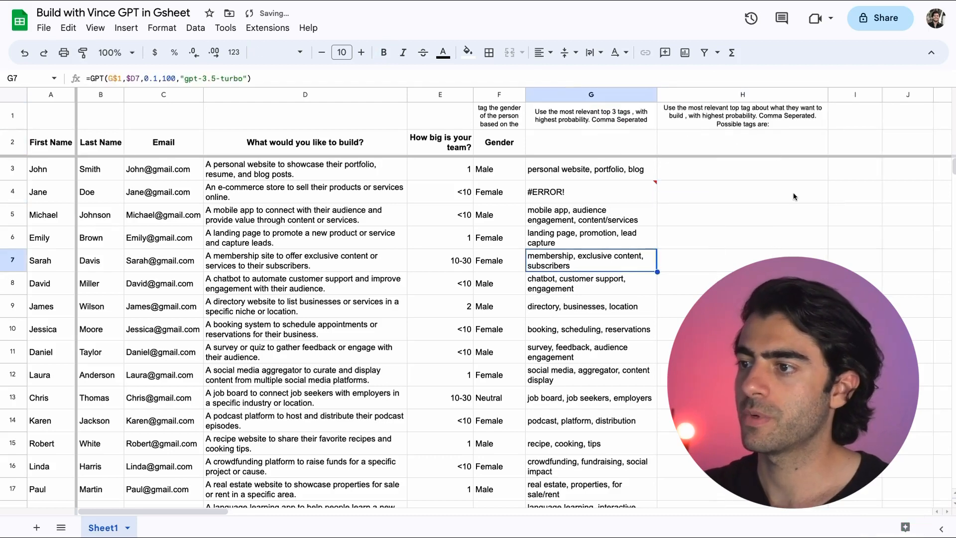
Copy the GPT tag formula from G3 for reuse in column H
left_click(751, 175)
left_click(745, 129)
left_click(698, 173)
key("Left")
key("ctrl+c")
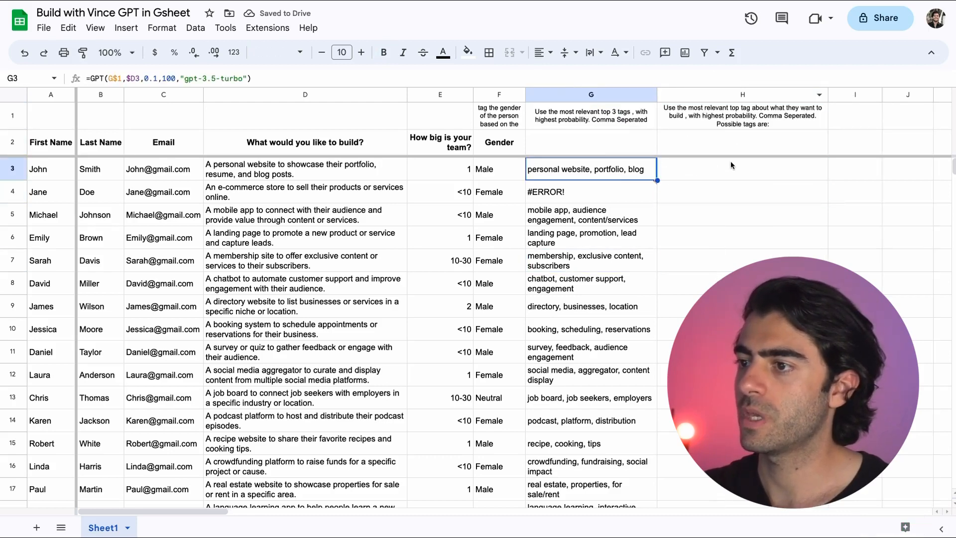
left_click(730, 160)
Complete the H1 prompt with the tags "website, Saas, mobile app, other" and paste the copied GPT formula into column H from row 3
double_click(777, 126)
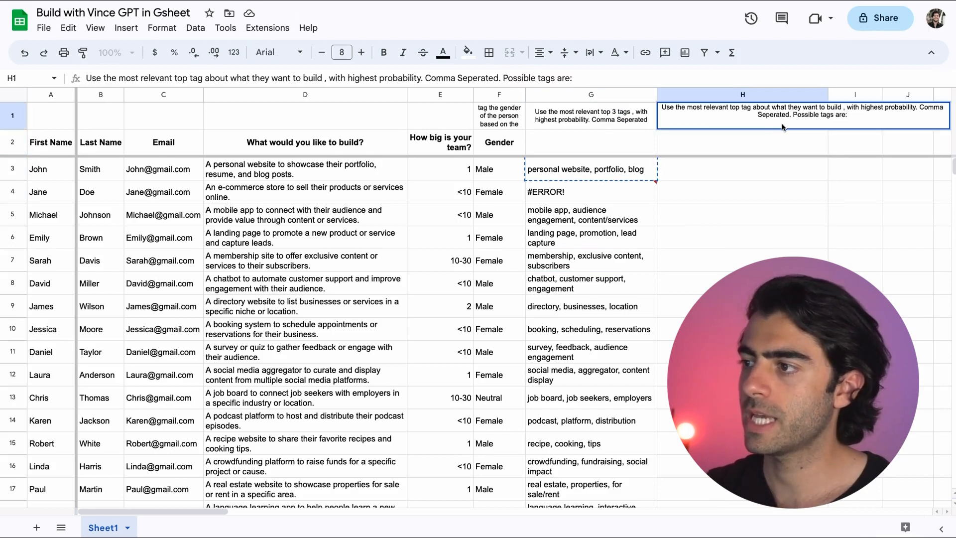
type("website,")
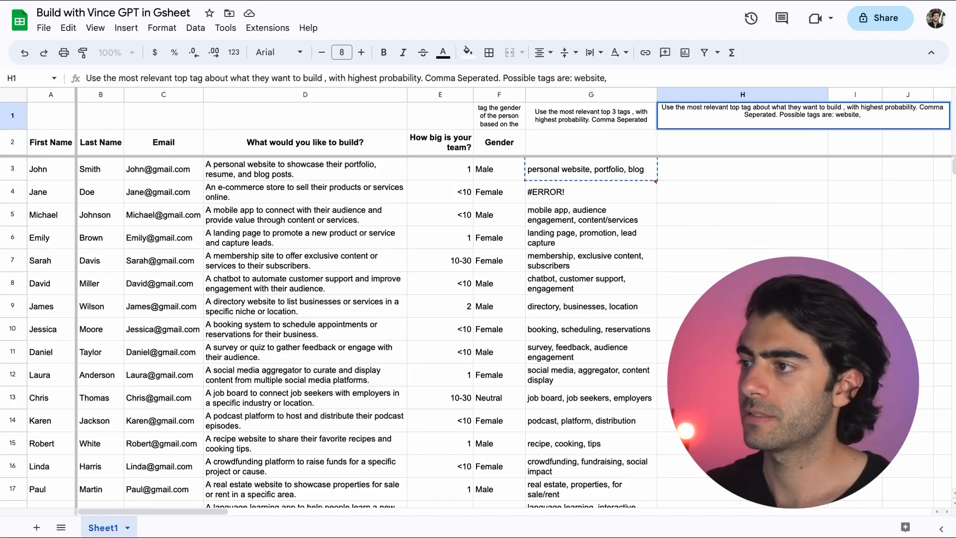
type(" Saas, mobile app, other")
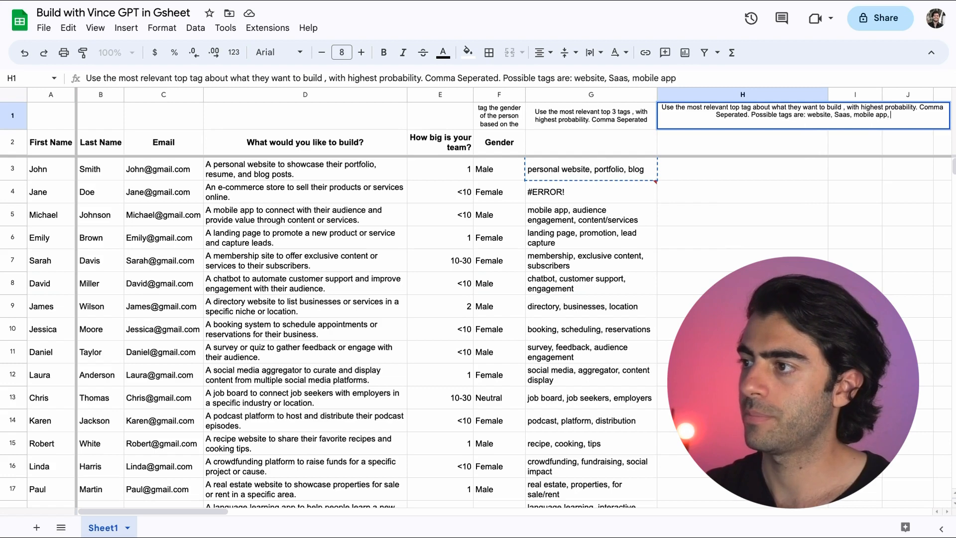
left_click(716, 170)
key("ctrl+v")
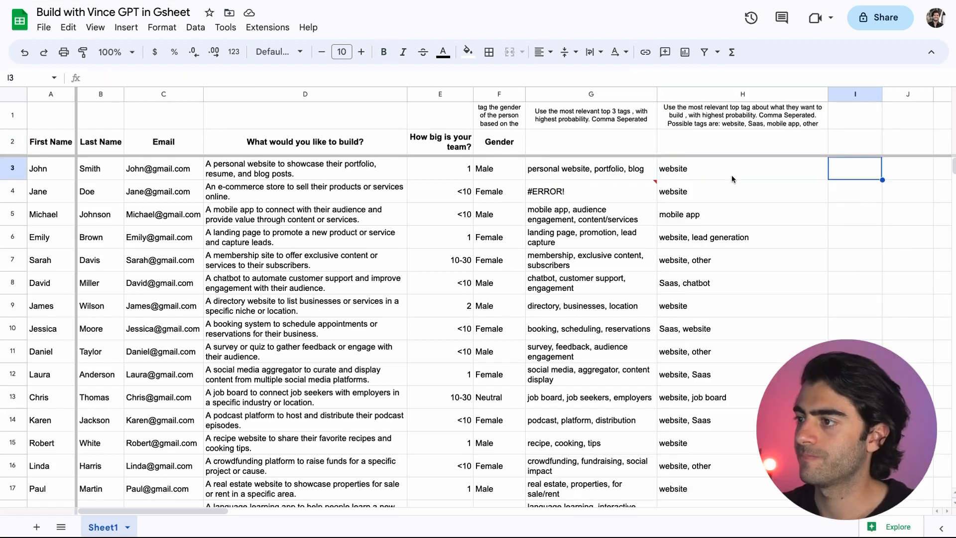
Review the generated tags in column H row by row to see whether each contact gets a single allowed tag
key("Down")
key("Down")
key("Down")
key("Down")
key("Down")
key("Down")
key("Down")
key("Down")
key("Down")
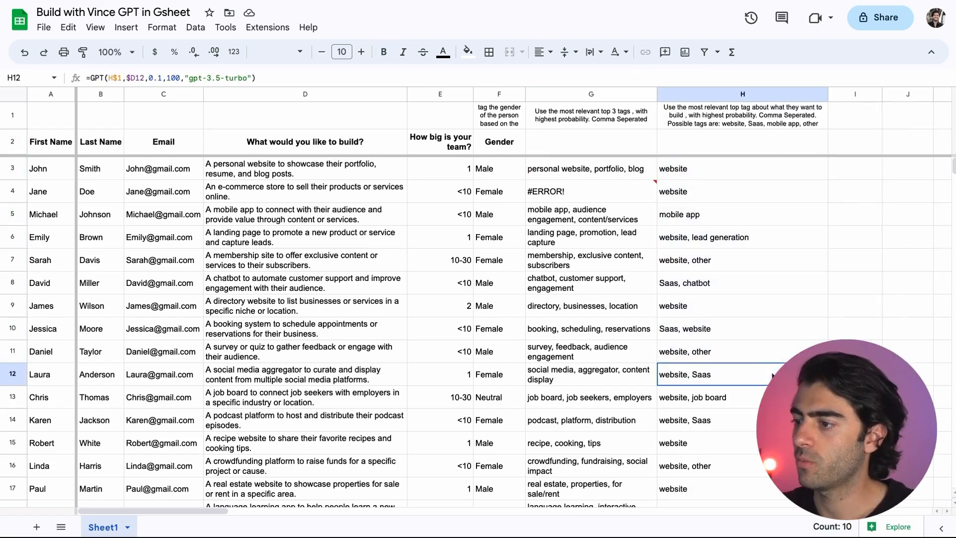
Change the beginning of the H1 prompt to "Select only 1 and the most relevant tag about what they want to build"
double_click(700, 116)
type("Select only 1 and")
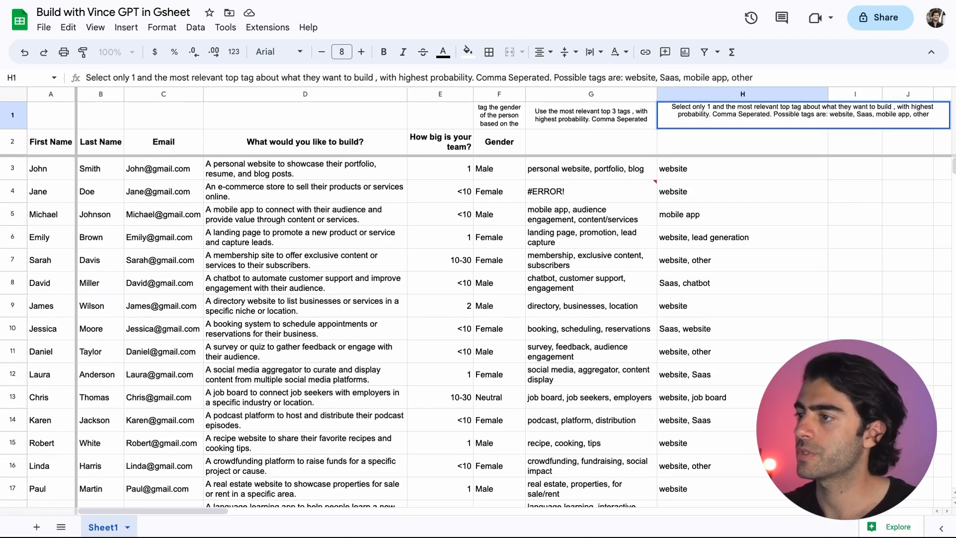
key("BackSpace")
key("BackSpace")
key("BackSpace")
key("BackSpace")
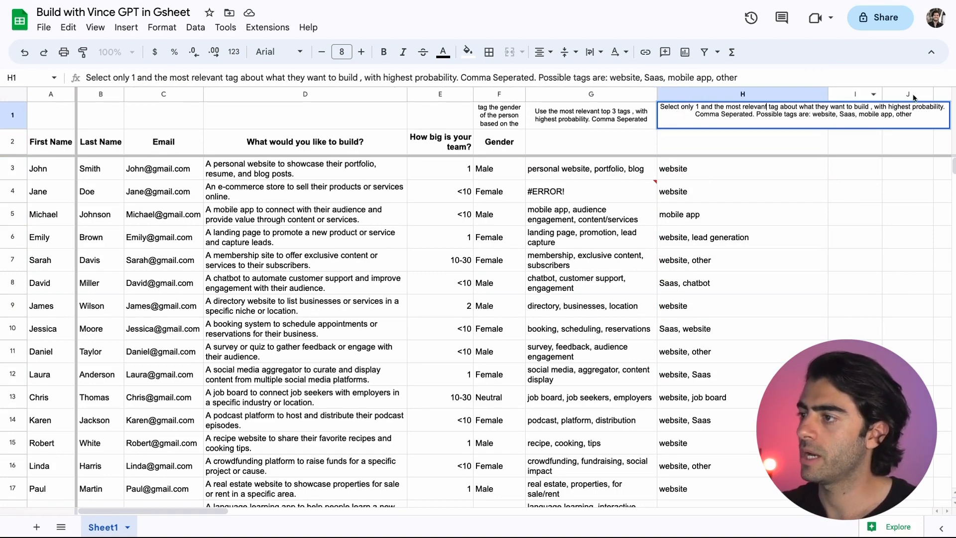
Reword the probability clause in the H1 prompt to ", order with highest probability"
left_click(875, 107)
key("BackSpace")
key("BackSpace")
key("BackSpace")
type(", order")
key("Return")
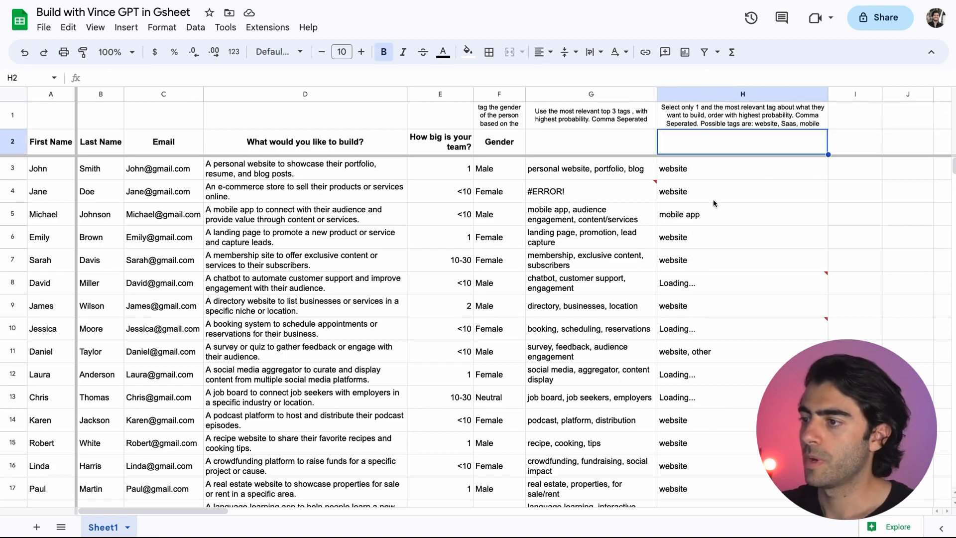
Compare the project descriptions in rows 8, 10 and 11 with their generated tags in column H
mouse_move(716, 287)
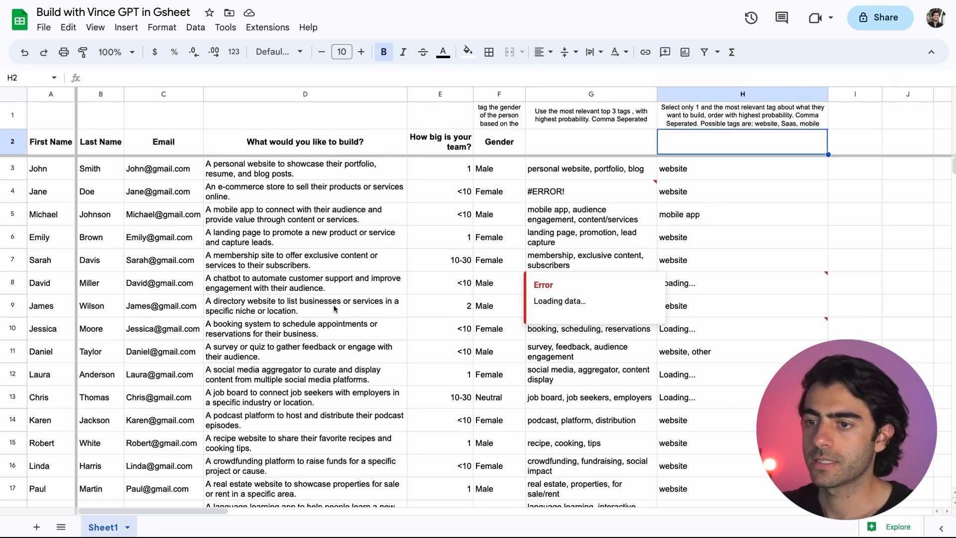
left_click(322, 291)
left_click_drag(322, 292, 724, 283)
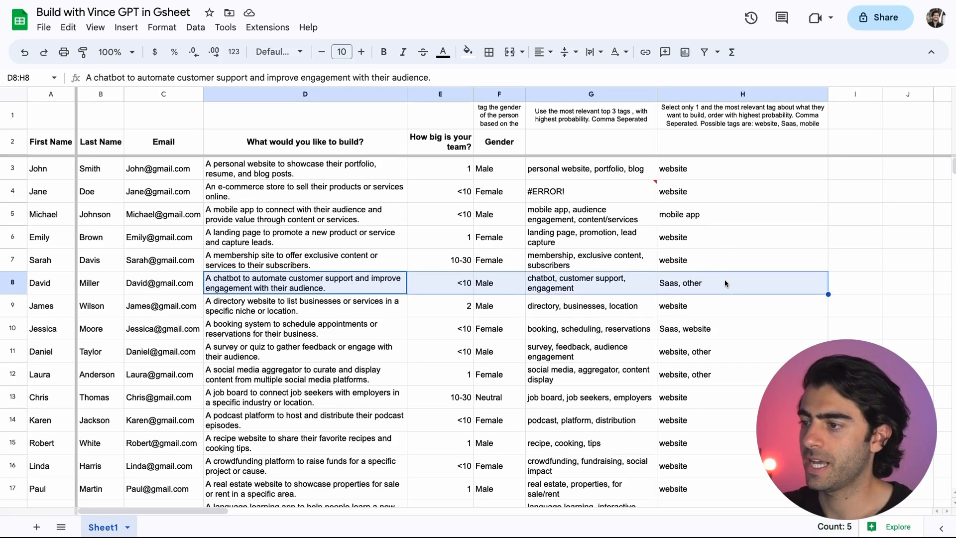
left_click_drag(345, 327, 721, 338)
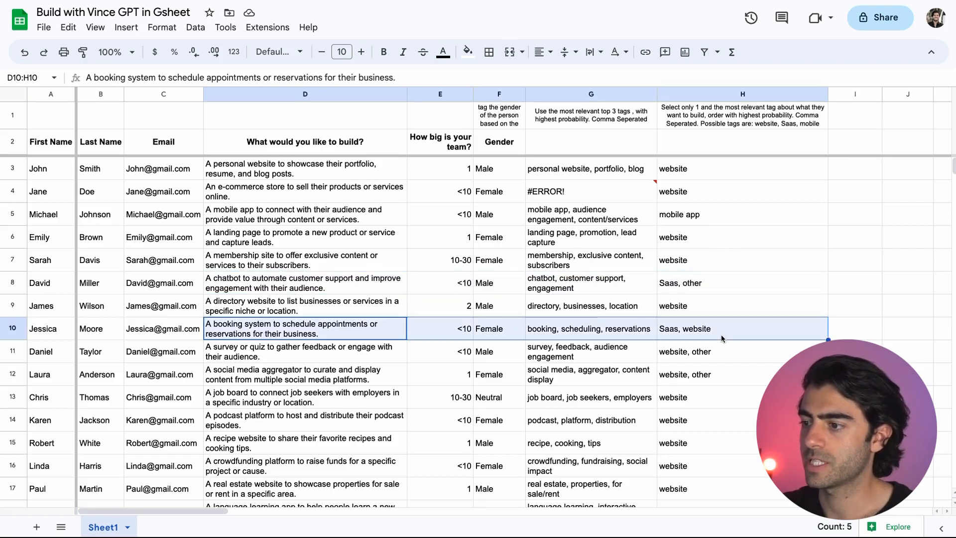
left_click_drag(237, 348, 668, 344)
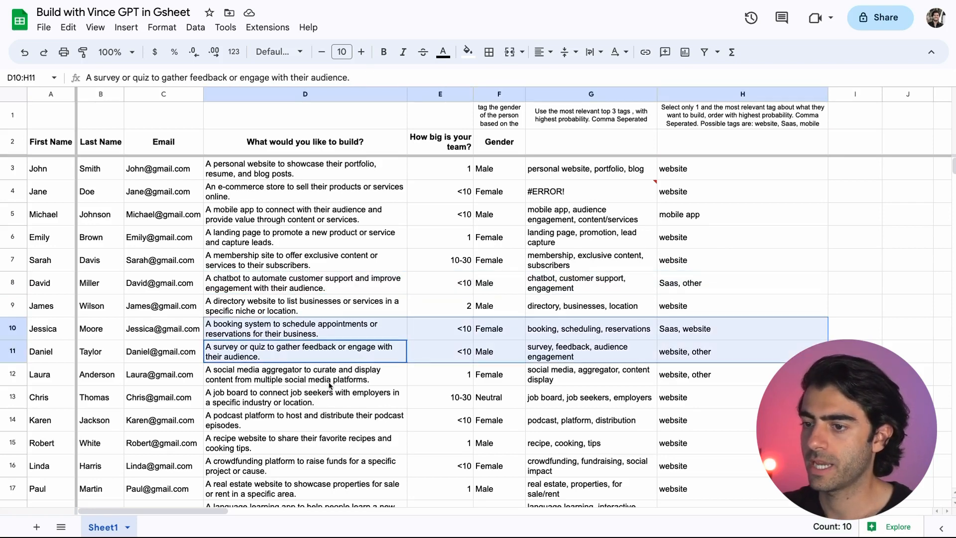
left_click(687, 328)
key("ctrl+v")
key("ctrl+z")
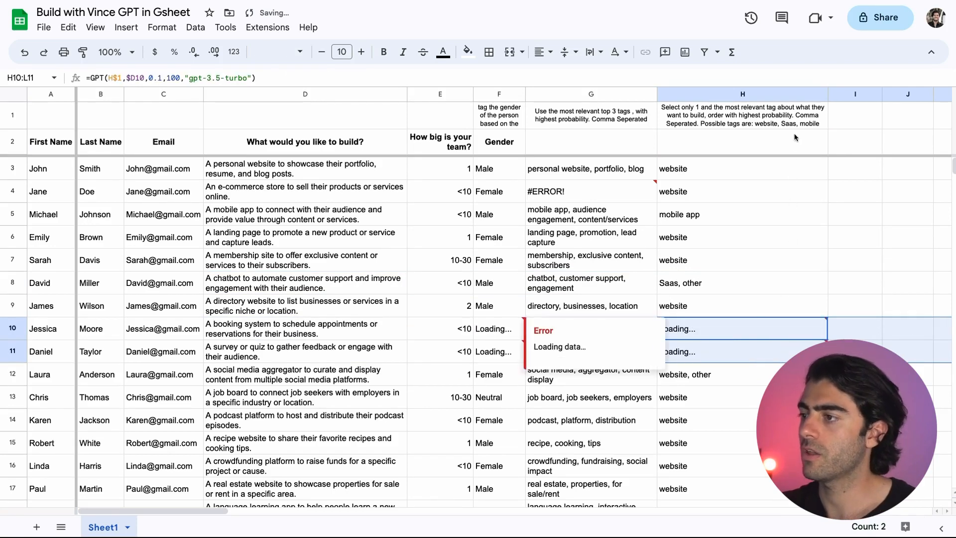
Change the end of the H1 prompt to "Only possible tags are: website, Saas, mobile app. Select only one."
double_click(793, 114)
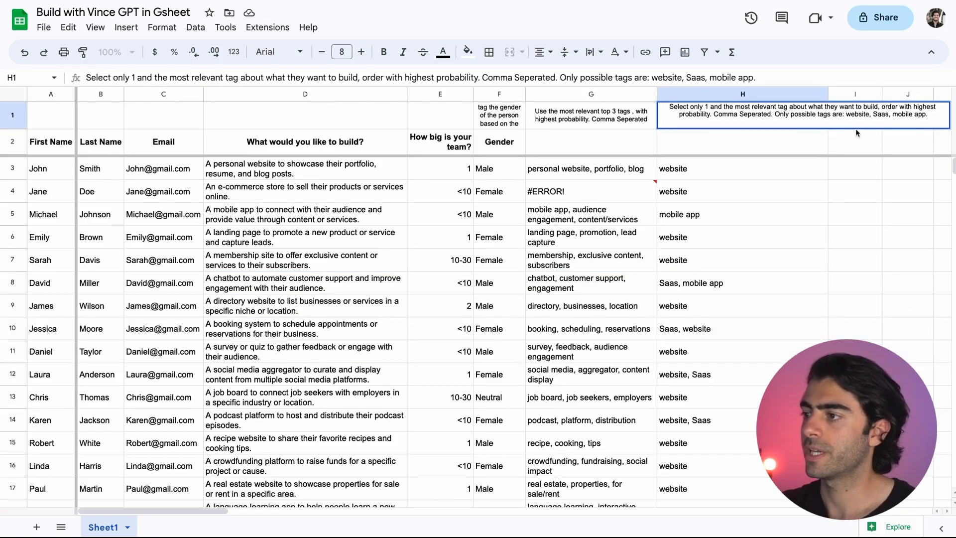
type("Select only")
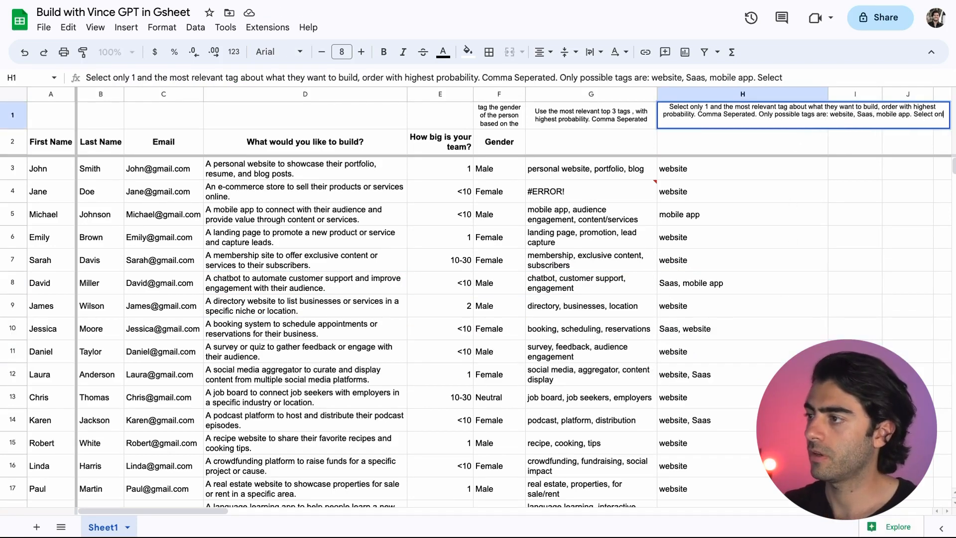
type(" 1")
Title G2 "Top 3 tags" and H2 "Main Tag for What to build", and check the generated tags down column H
type("ta")
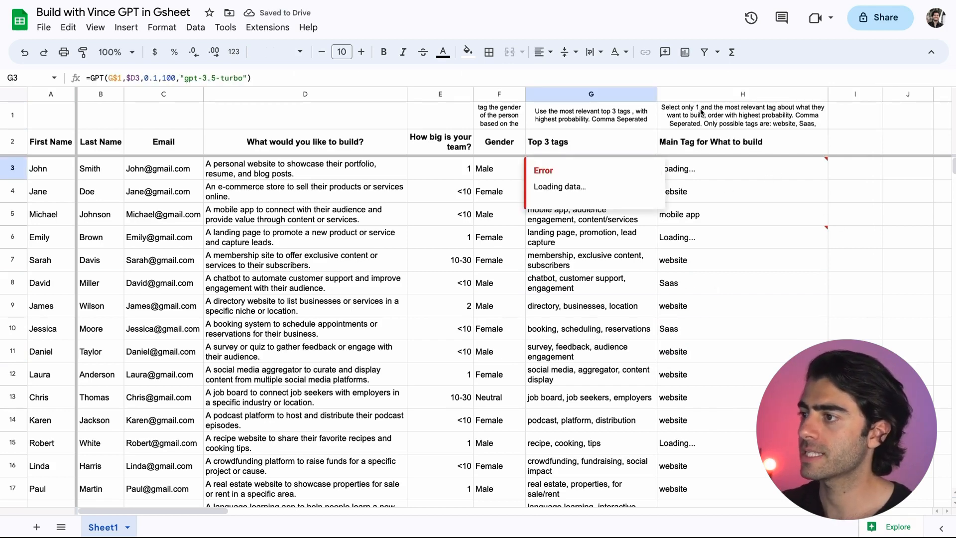
left_click(787, 128)
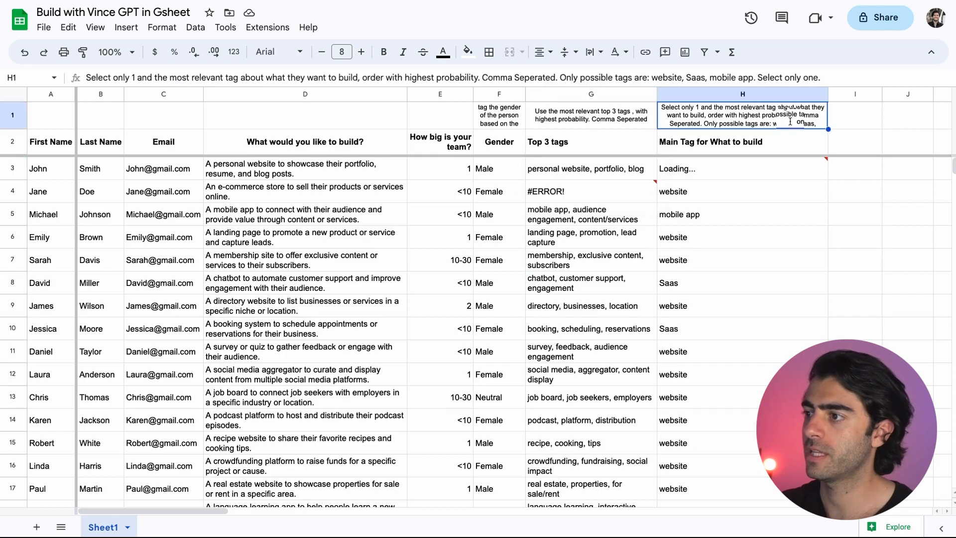
left_click(884, 219)
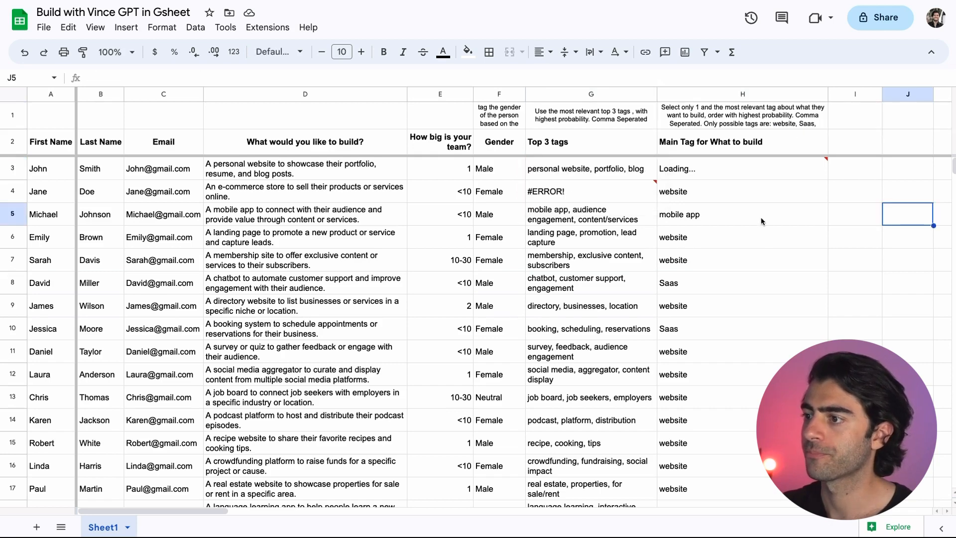
scroll(779, 229, "down", 5)
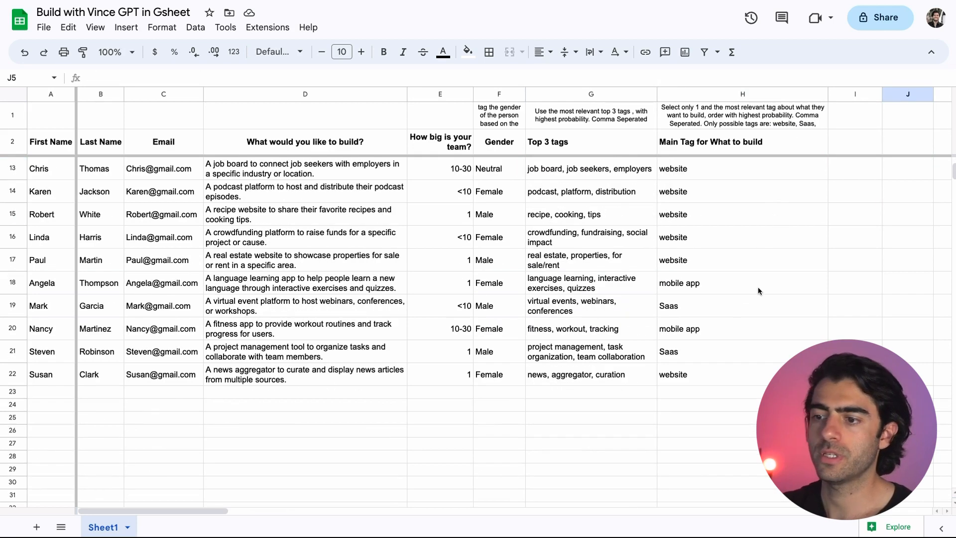
scroll(758, 291, "up", 5)
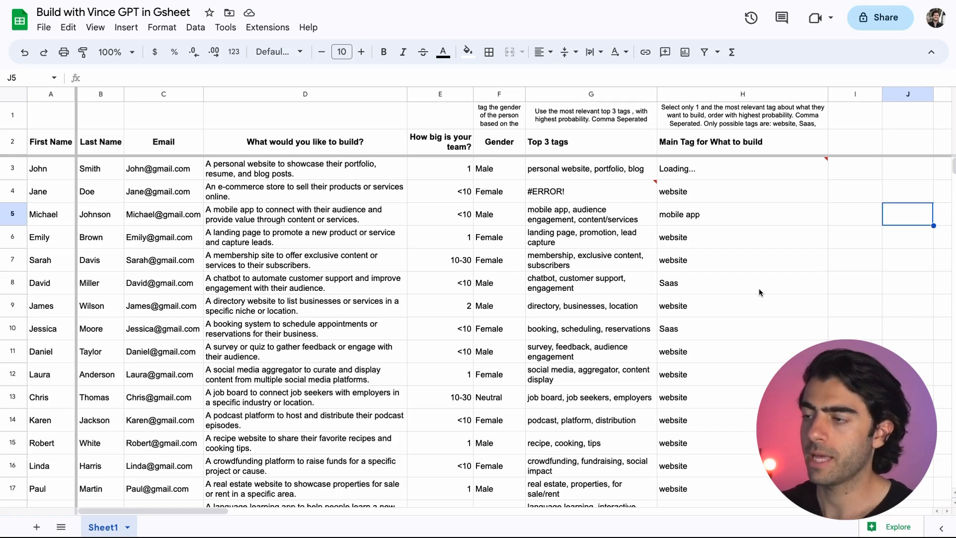
Narrow column H and enter the header "Complexity" in I2
left_click(837, 145)
left_click(793, 150)
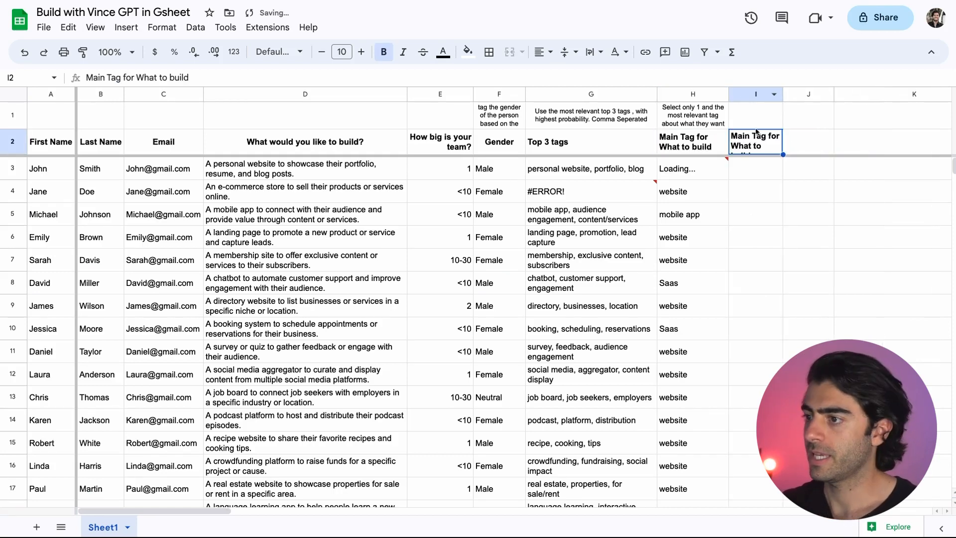
type("Complexity")
In I1, enter "Based on what the user want to build, evaluate to the best of your ability, the complexity it will take to make."
key("Up")
type("Based on ")
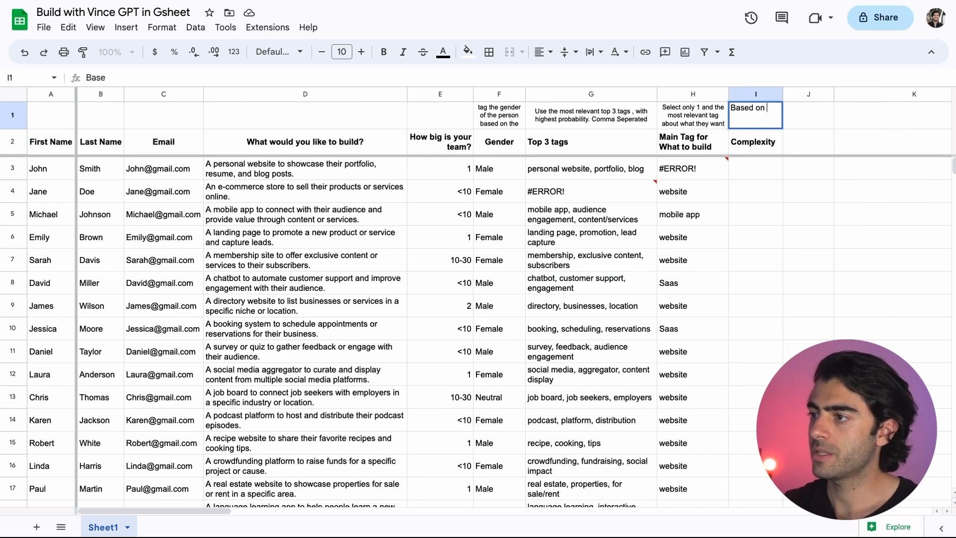
type("what the user want to")
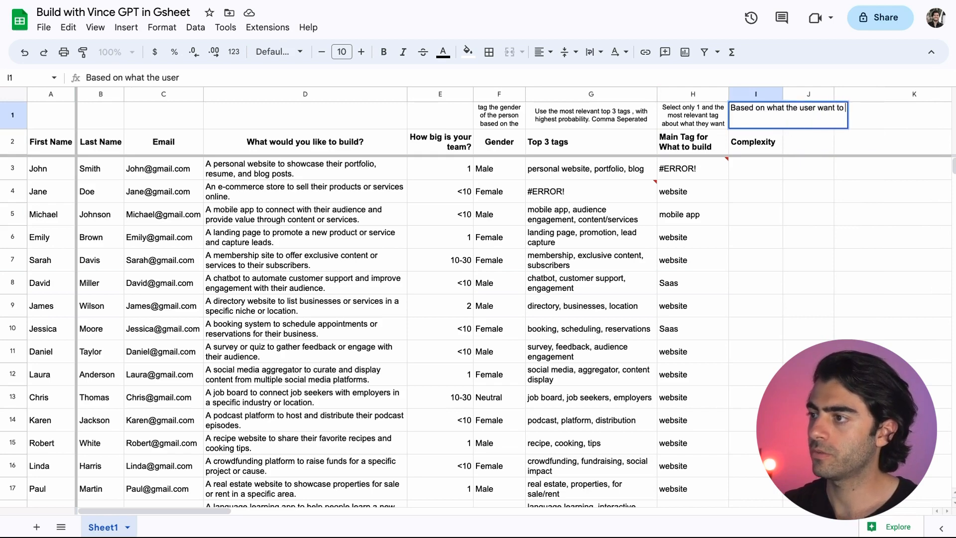
type(" build, evaluate")
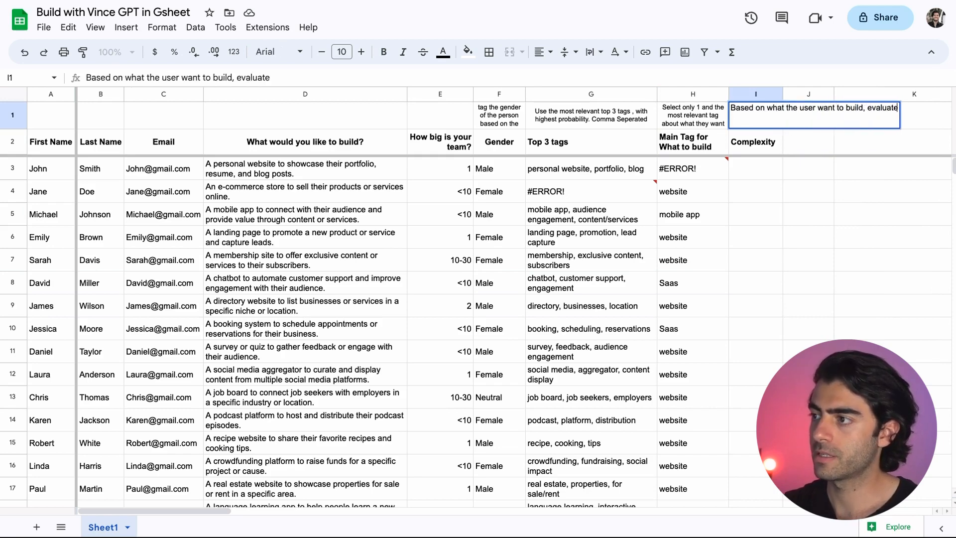
type(" to the best o")
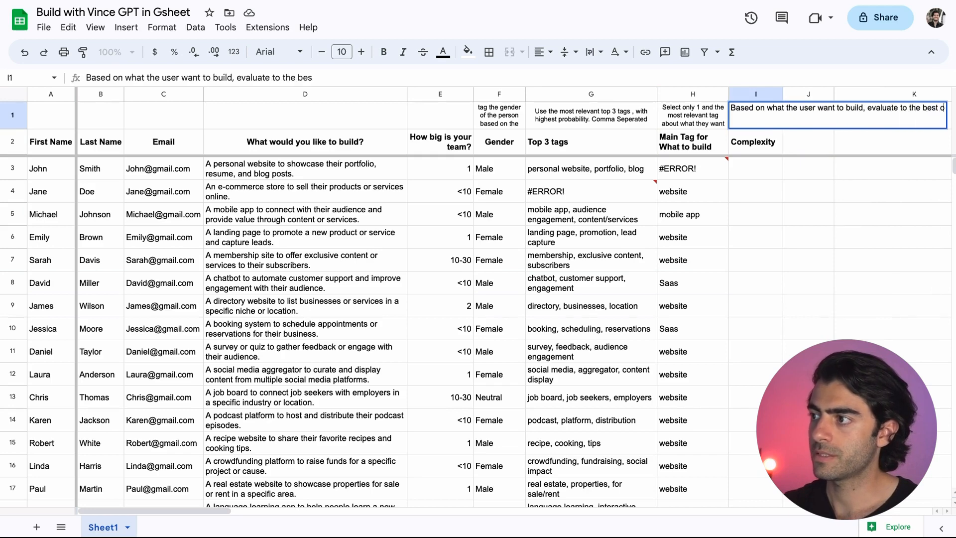
type("f your ability, the ")
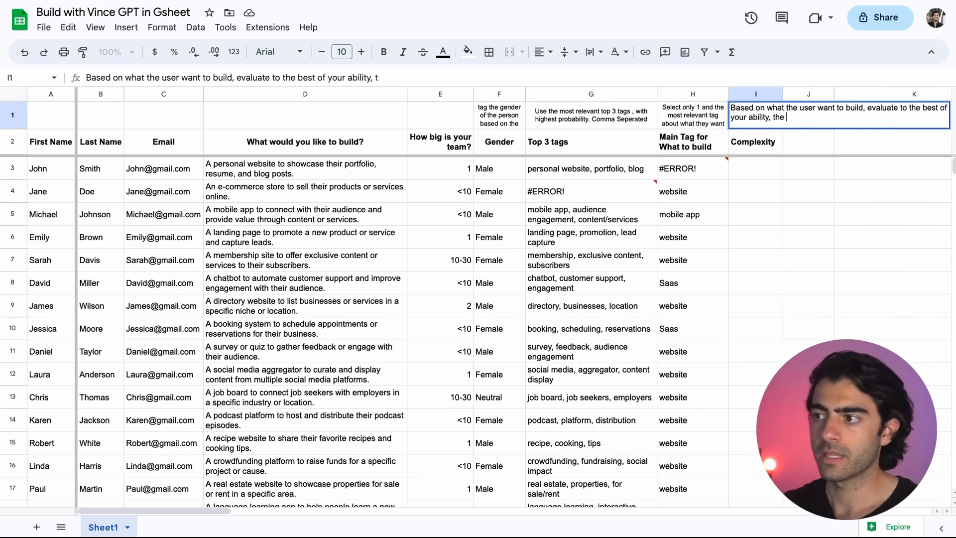
type("complexity it will take to make.")
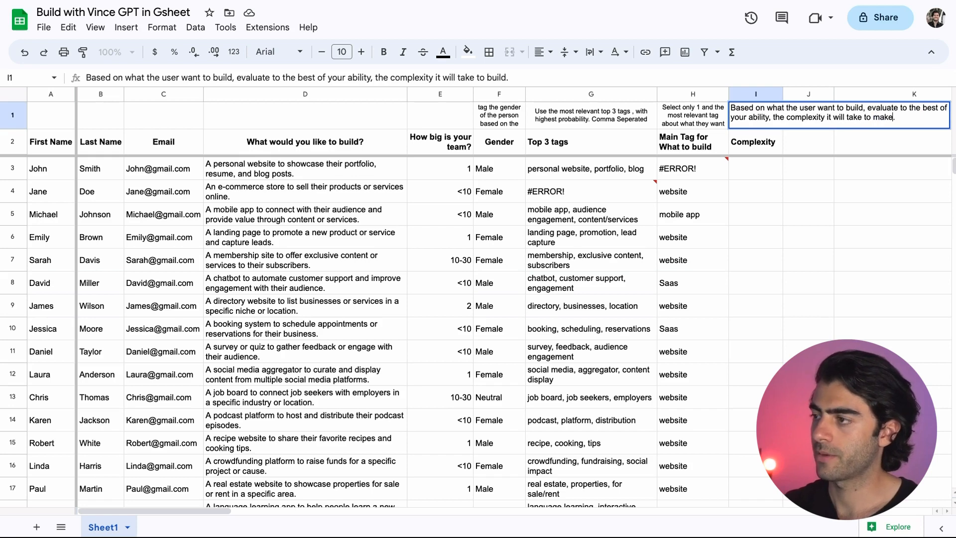
Extend the I1 prompt with "From 1 to 5, 1 being the least complex and 5 the highest" and commit it
key("Right")
type("From 1 to ")
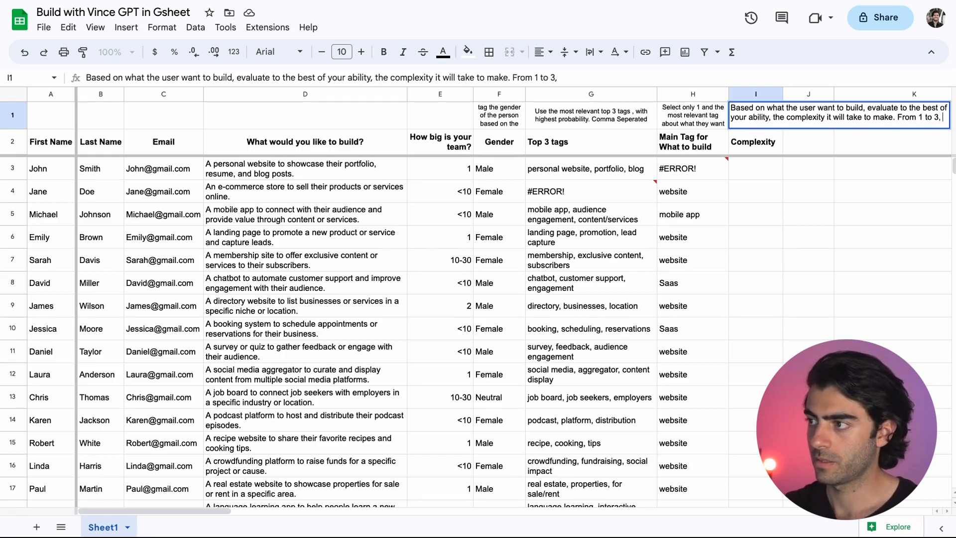
type("3, 1 being the")
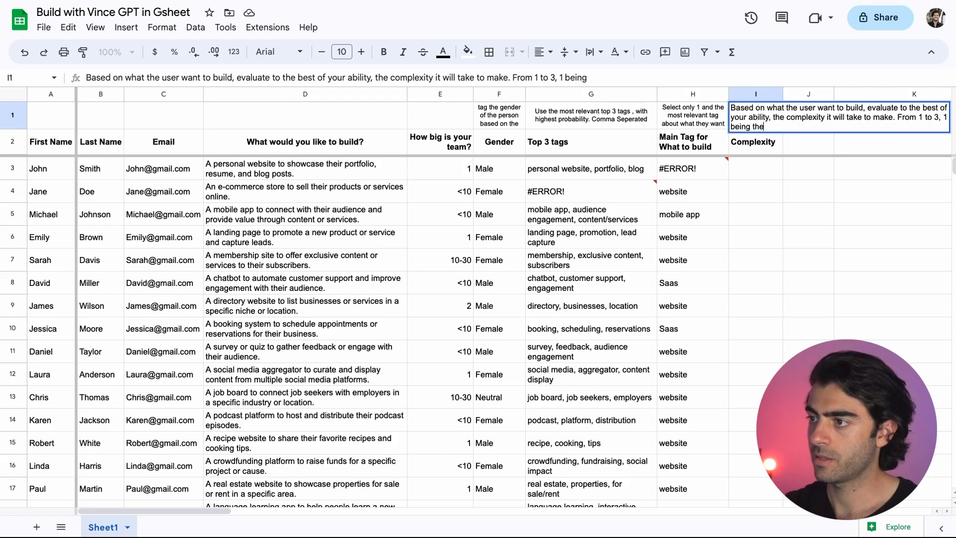
type(" least complex and ")
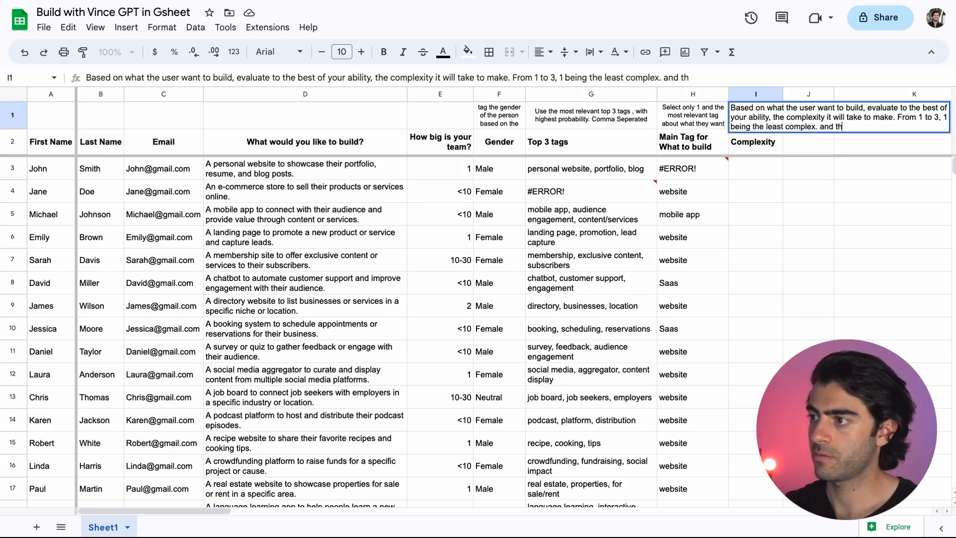
type("5 the highest")
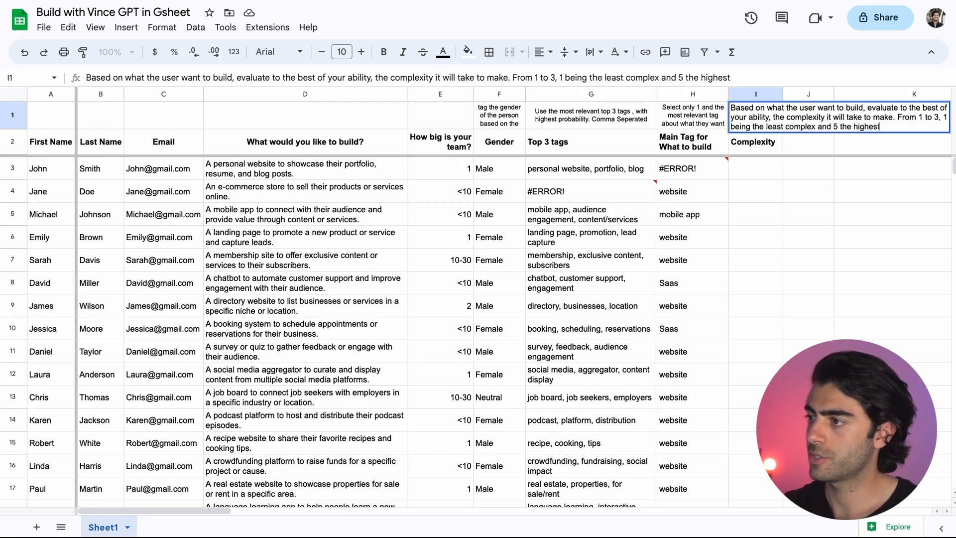
key("Return")
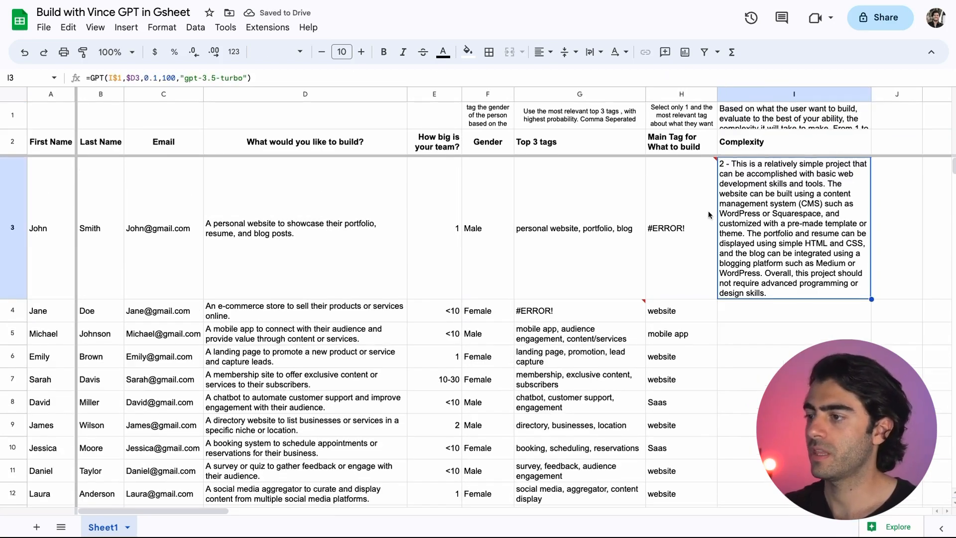
Append "Only provide a number, no explaintation." to the complexity prompt in I1
mouse_move(718, 204)
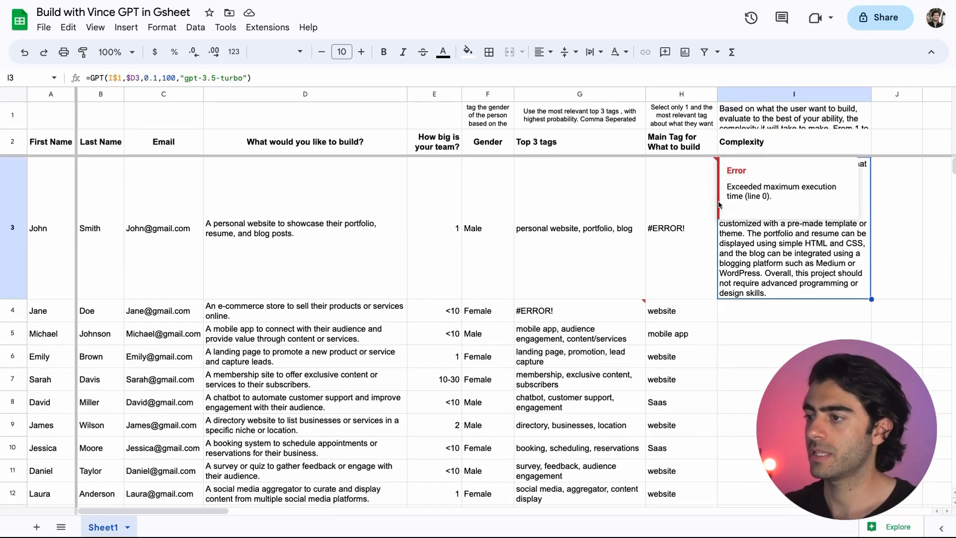
left_click(845, 315)
double_click(786, 127)
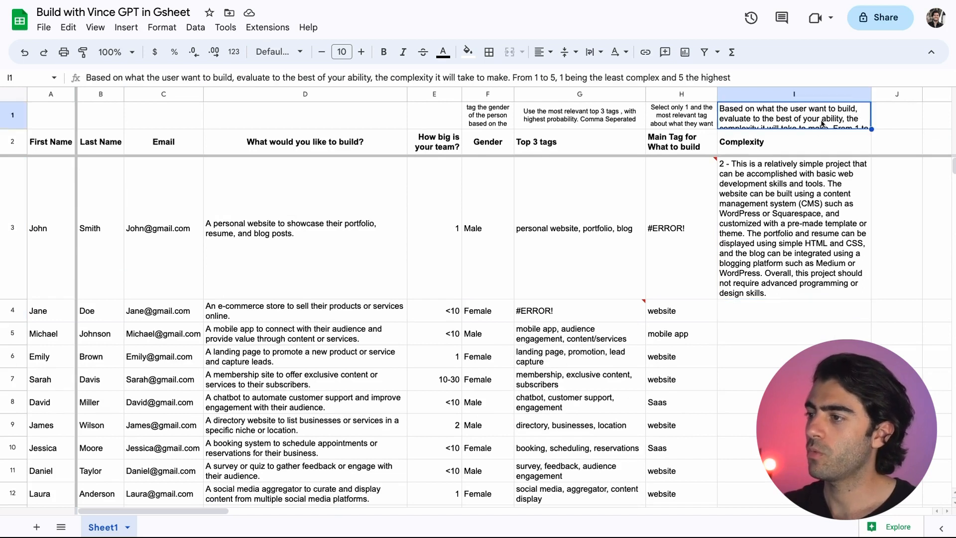
type("Only provide a number.")
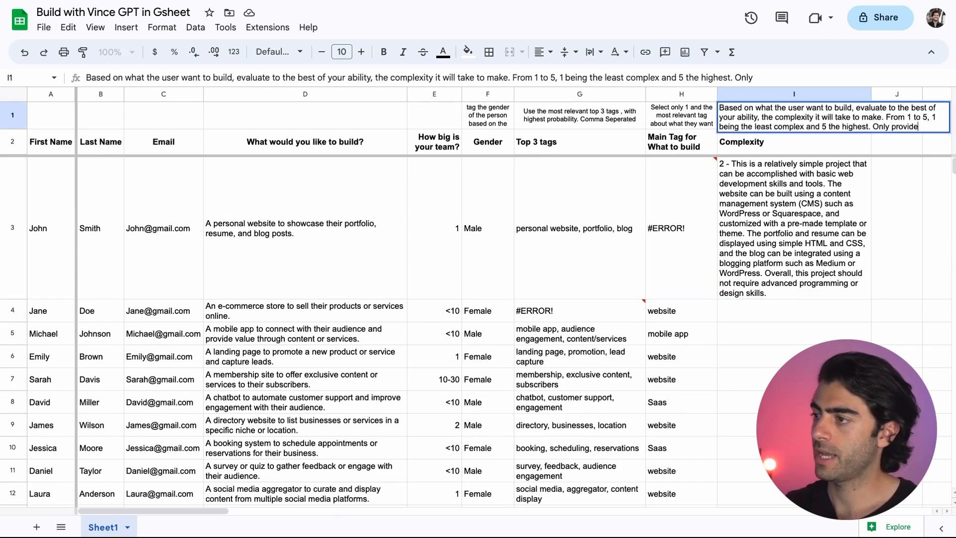
type("plaintation.")
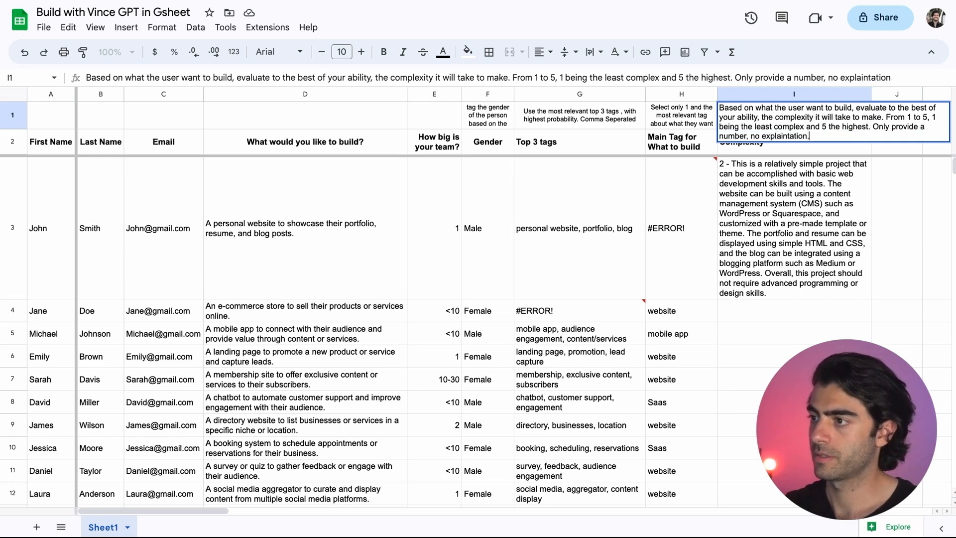
key("Return")
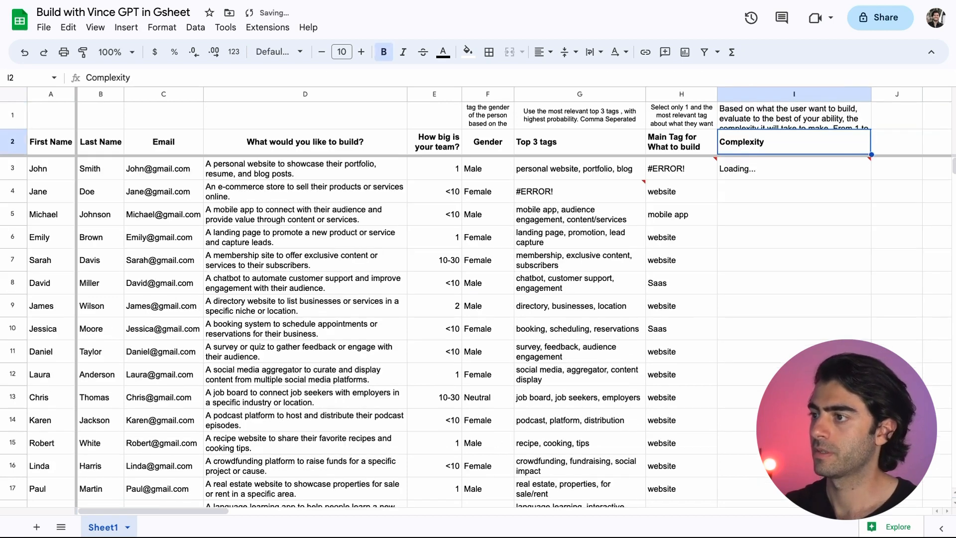
Change the max_tokens argument of the complexity formula in I3 and fill the formula down column I
left_click(817, 164)
double_click(829, 163)
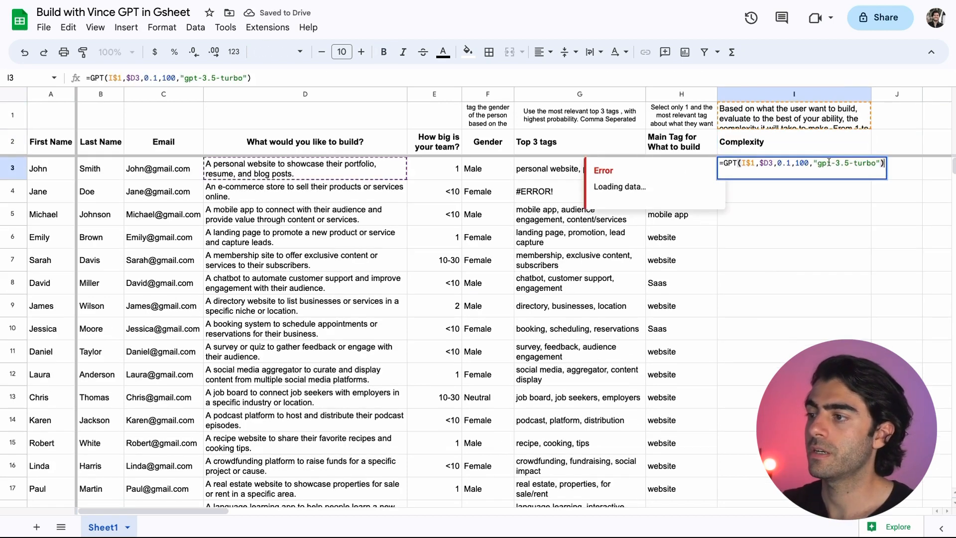
left_click(805, 163)
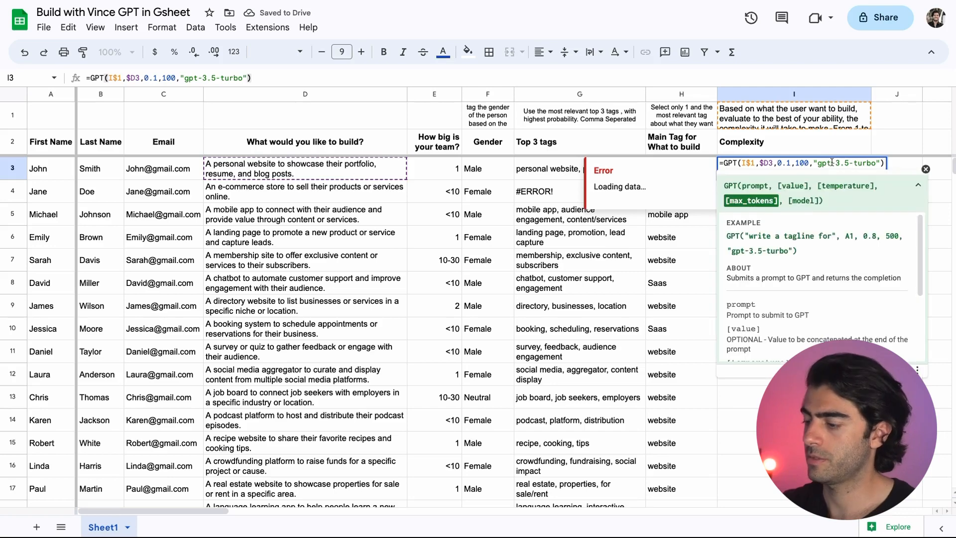
key("Delete")
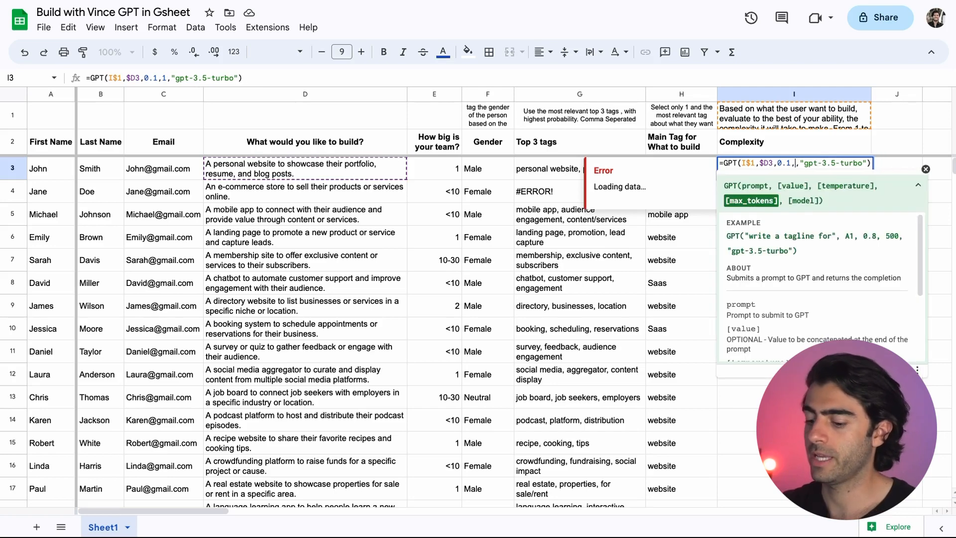
key("Return")
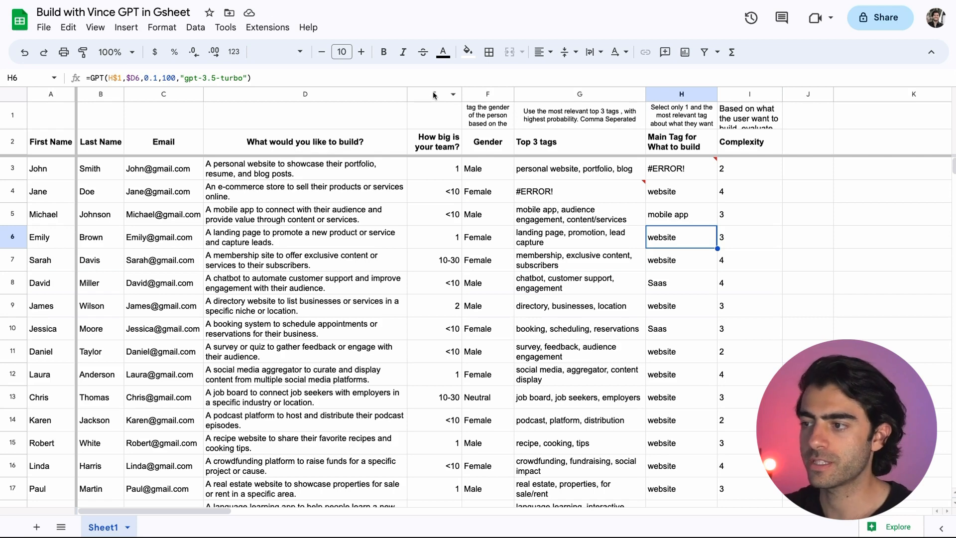
Clear the project description in D8, undo the deletion, and check the recalculated tags in G8:I8
left_click(317, 288)
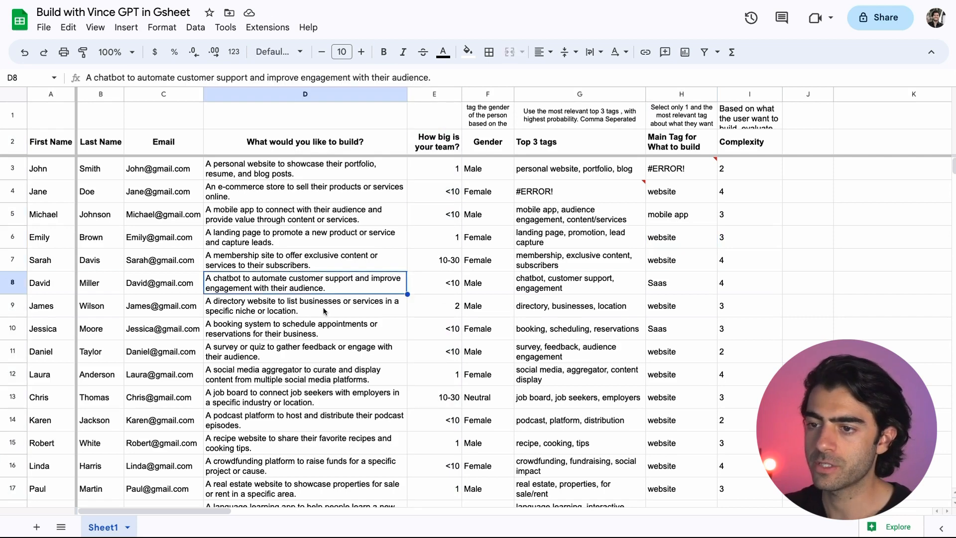
key("Delete")
key("ctrl+z")
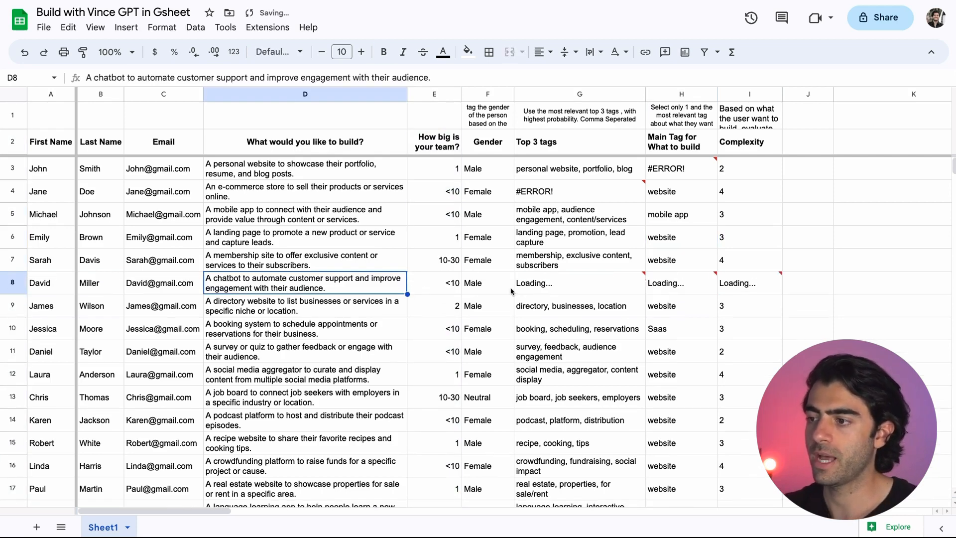
left_click_drag(537, 287, 764, 288)
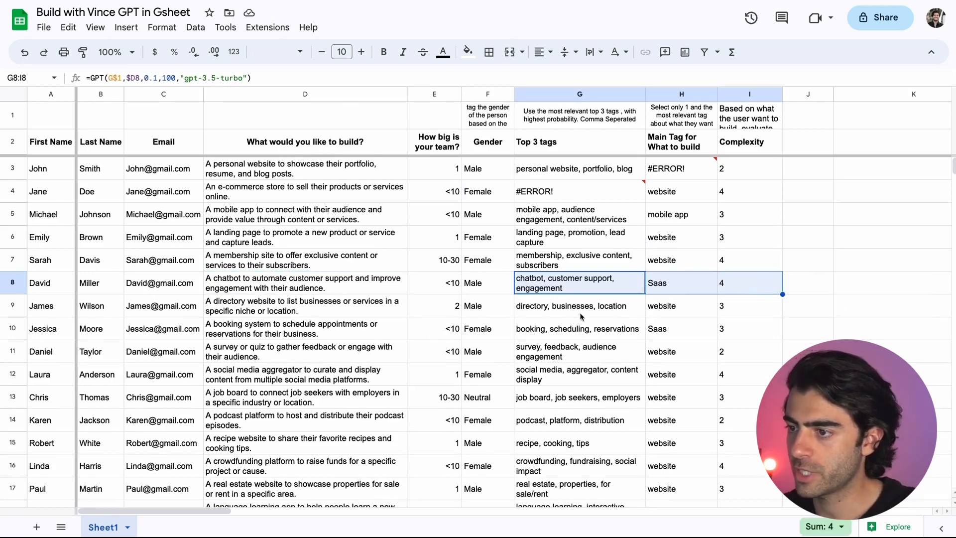
Insert an empty column before the team-size column and check how the GPT formulas react
left_click(421, 93)
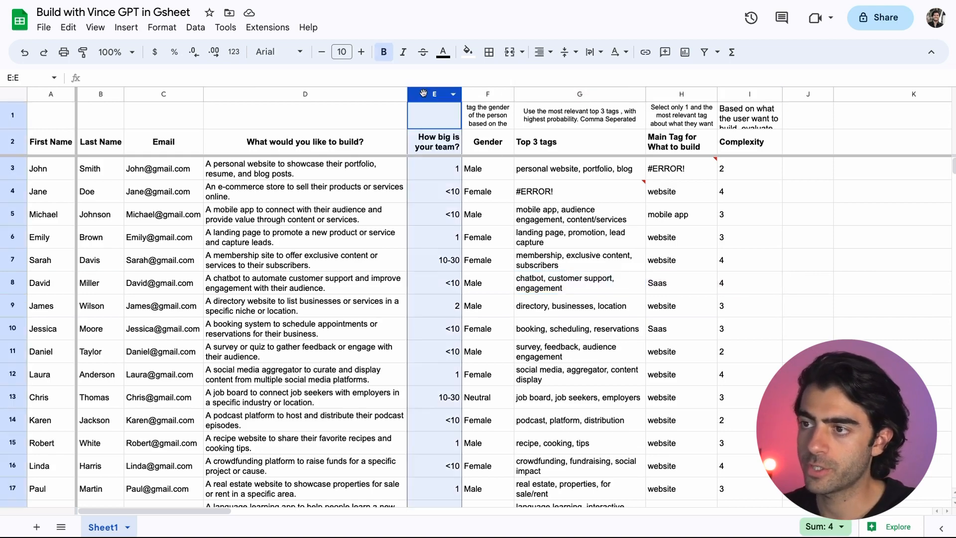
right_click(421, 93)
left_click(518, 196)
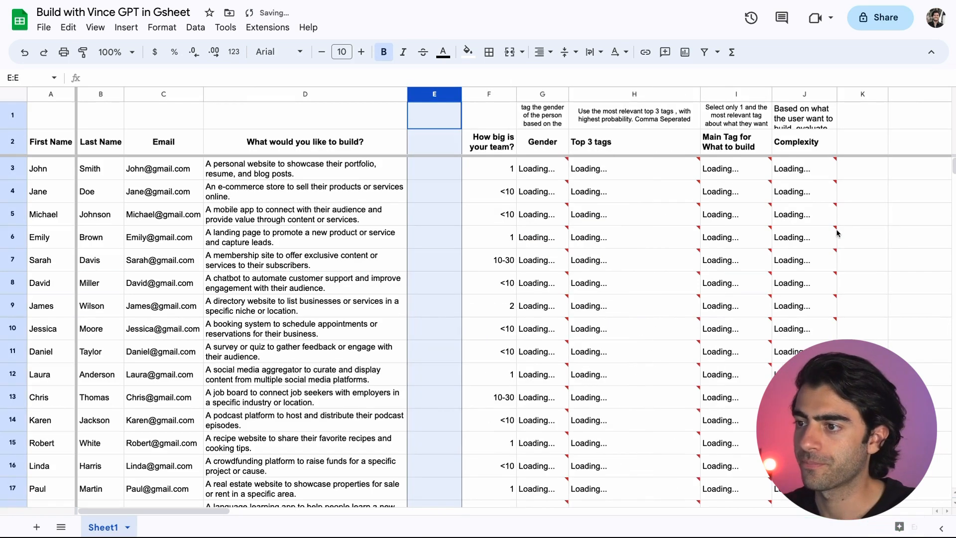
left_click(896, 240)
left_click_drag(953, 170, 945, 141)
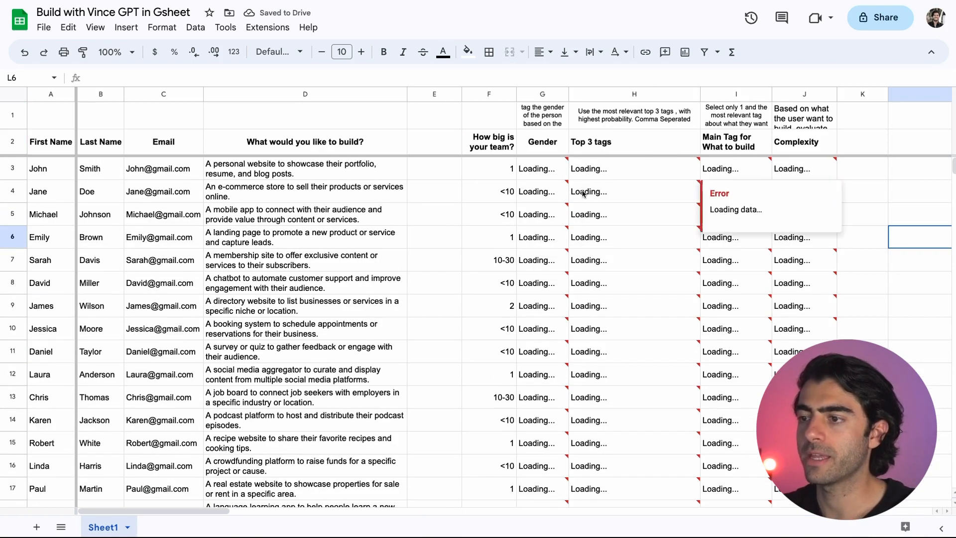
left_click(444, 169)
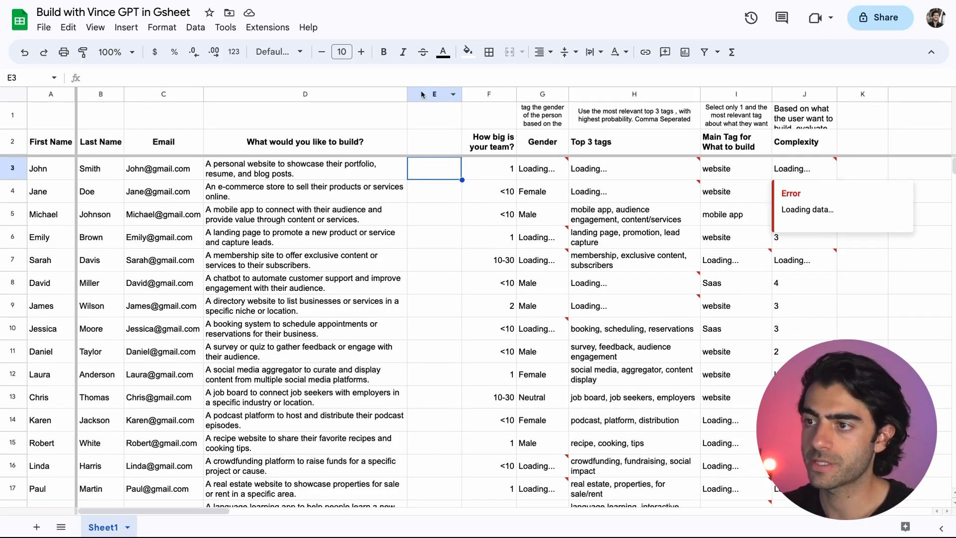
Replace the GPT formulas with values in the entire sheet
left_click(256, 33)
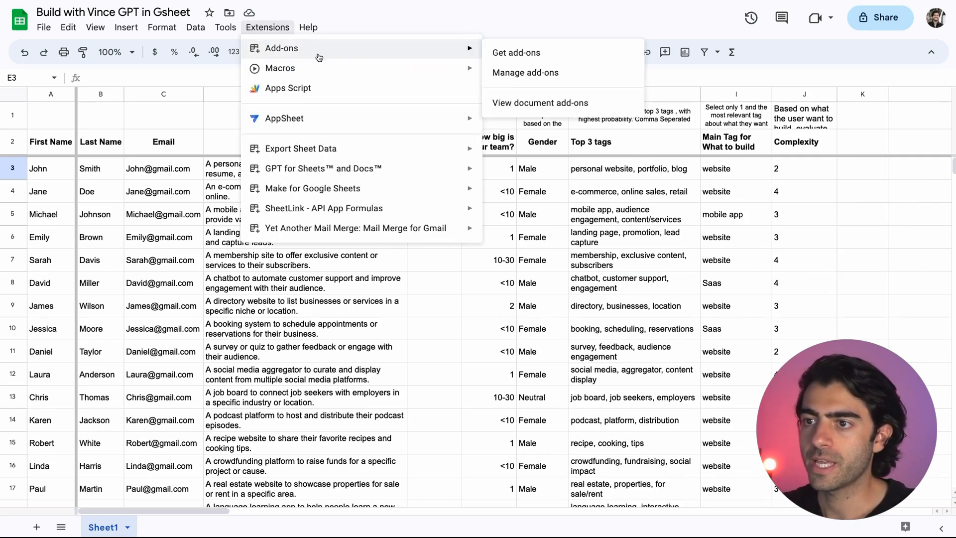
mouse_move(463, 168)
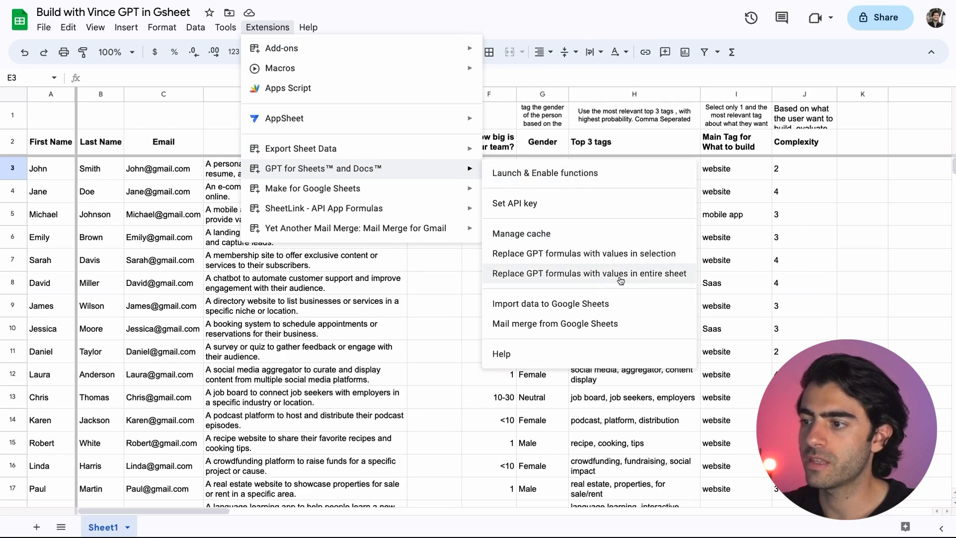
left_click(653, 280)
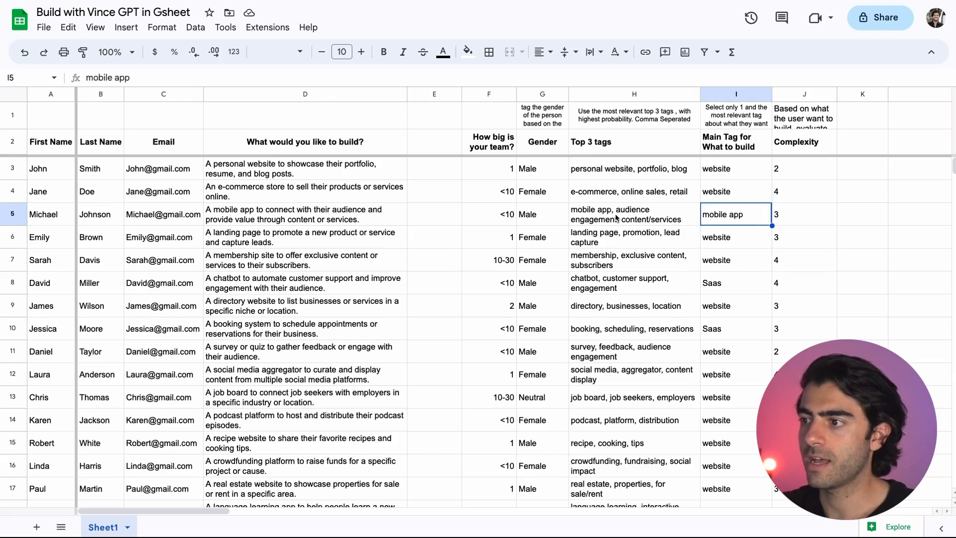
Delete the empty column E between the project descriptions and the team sizes
right_click(431, 94)
left_click(484, 234)
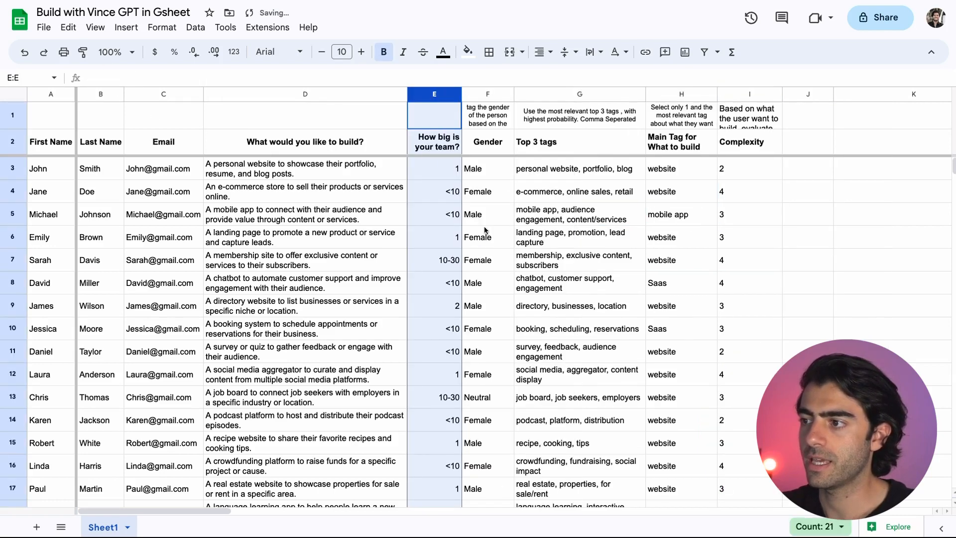
left_click(568, 194)
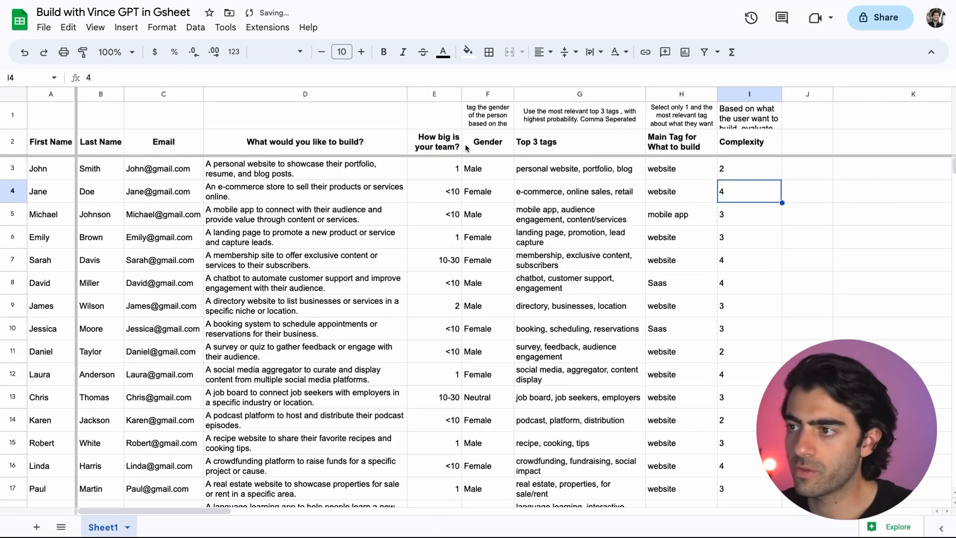
Review the prompts in F1:I1 and the generated gender, tag and complexity values beneath them
left_click_drag(484, 118, 774, 117)
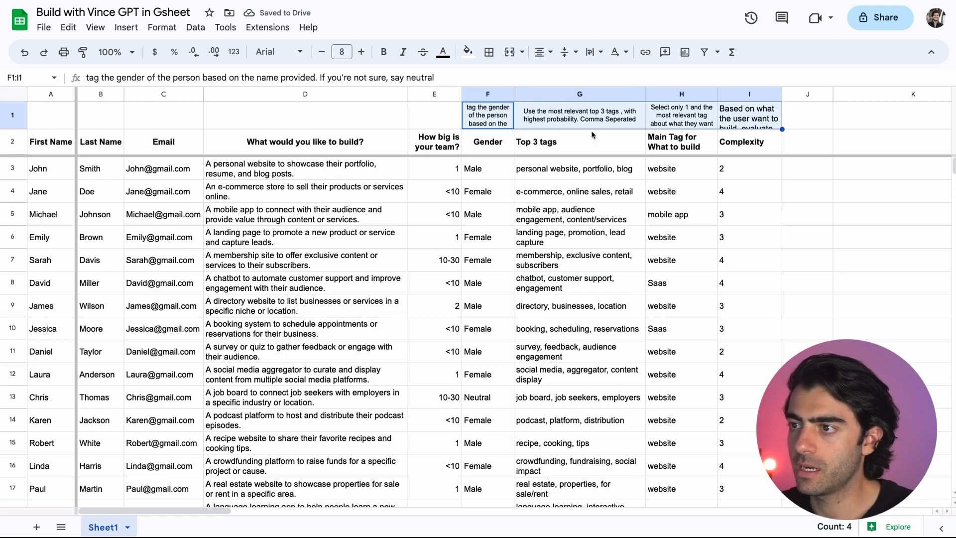
left_click(538, 172)
left_click(494, 185)
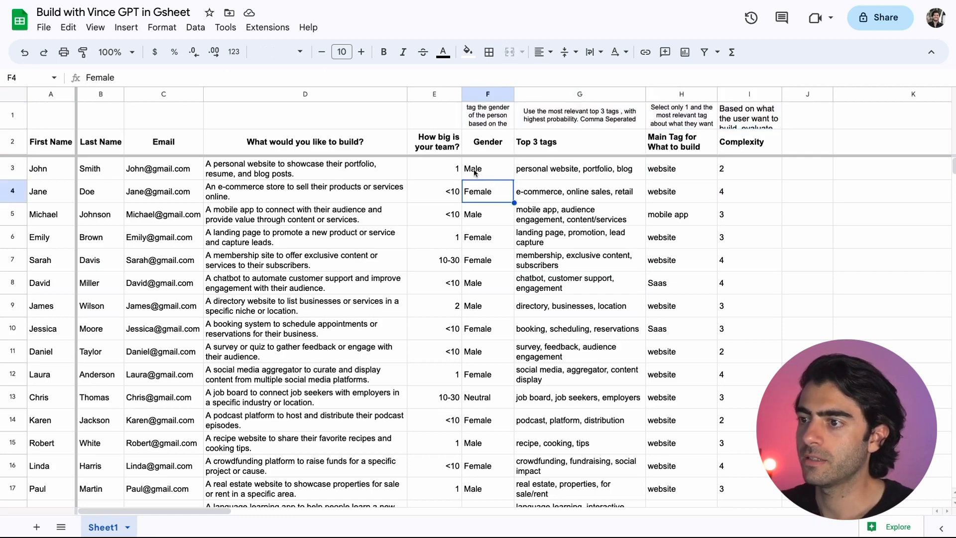
left_click_drag(434, 172, 723, 326)
left_click_drag(474, 126, 757, 117)
left_click(489, 120)
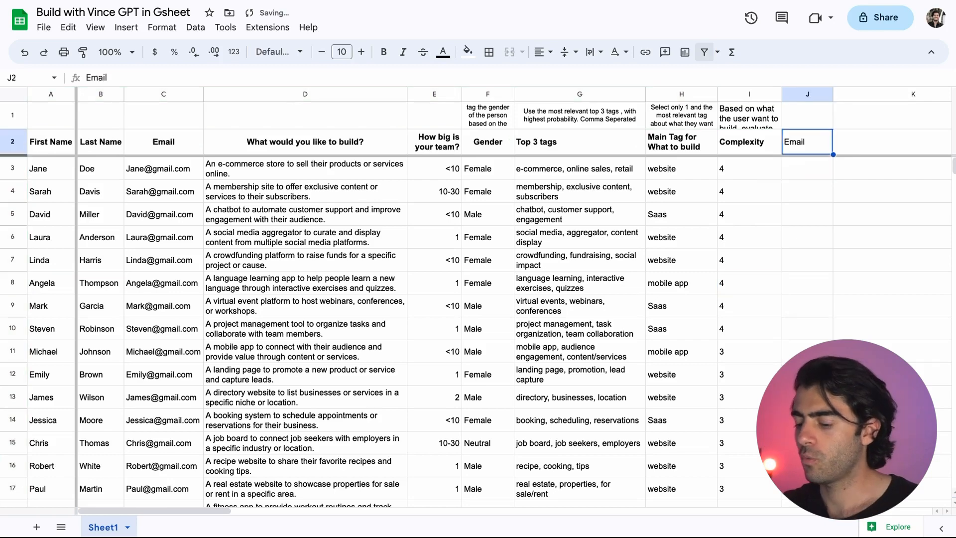
Rename the J2 header beside the complexity column to "Pre-prompt | Email"
key("Return")
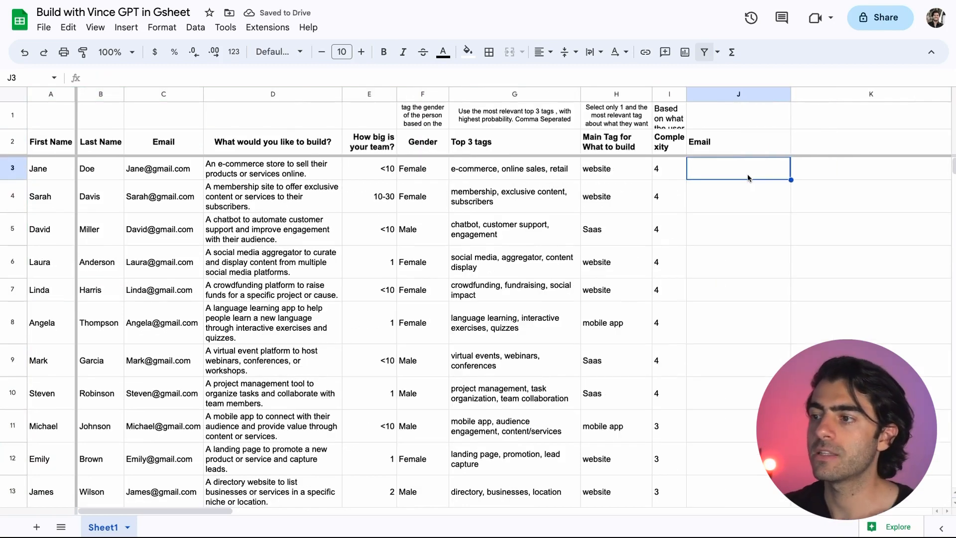
left_click(718, 109)
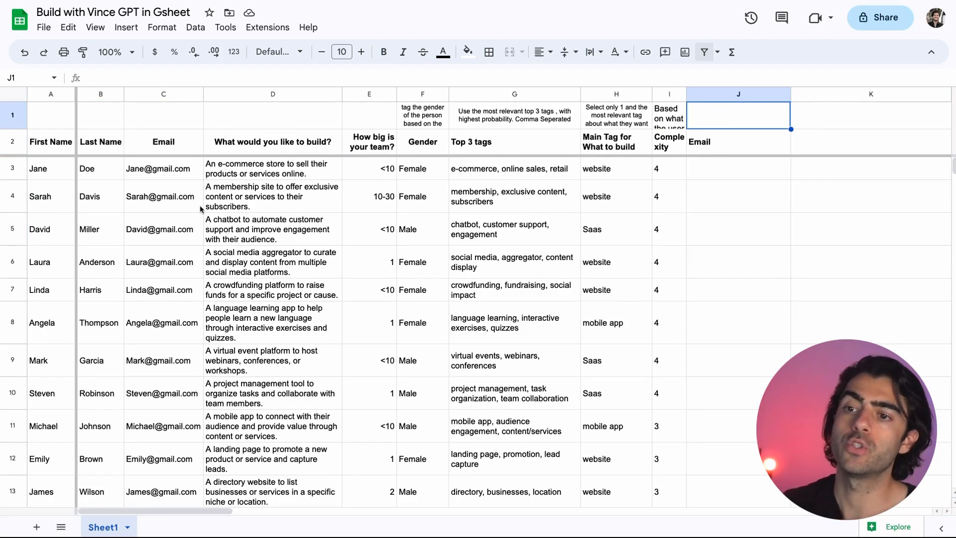
left_click(713, 173)
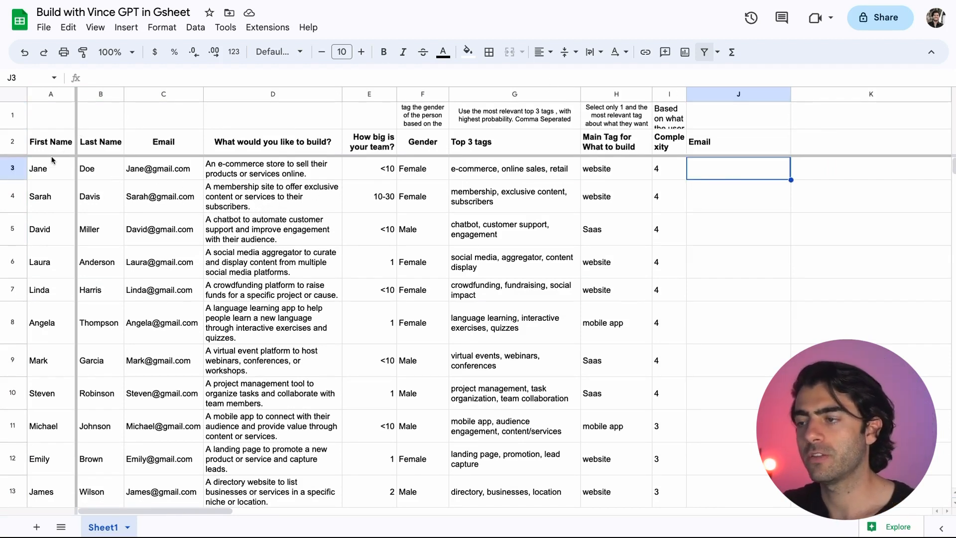
key("Up")
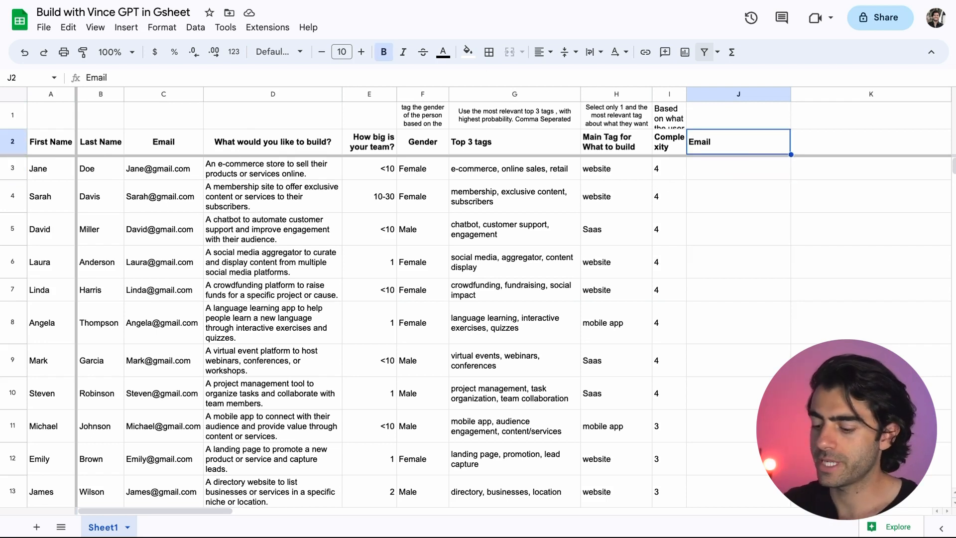
type("Pre-prompt | Email")
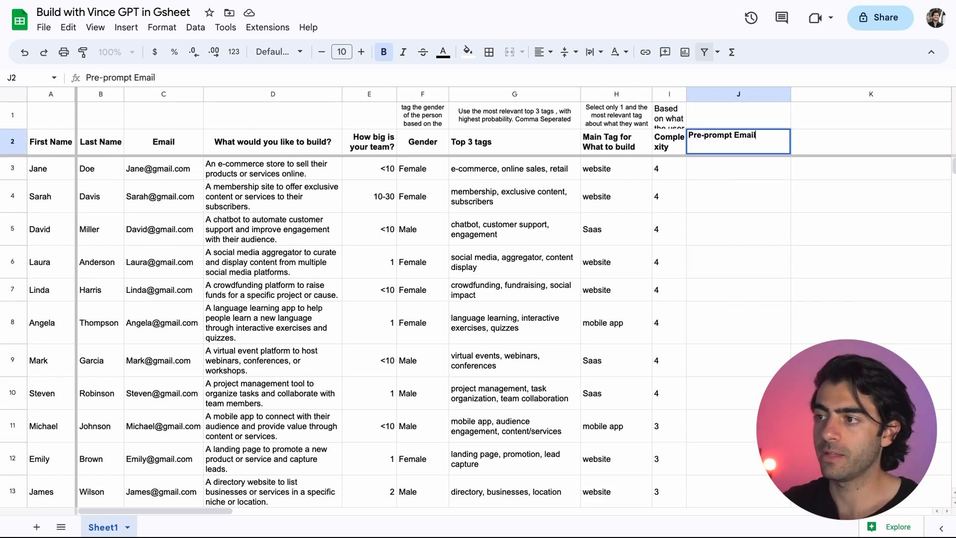
key("Return")
Begin a text formula in J3 that joins the first contact's hardcoded first name, " wants to build " and D3
type("=")
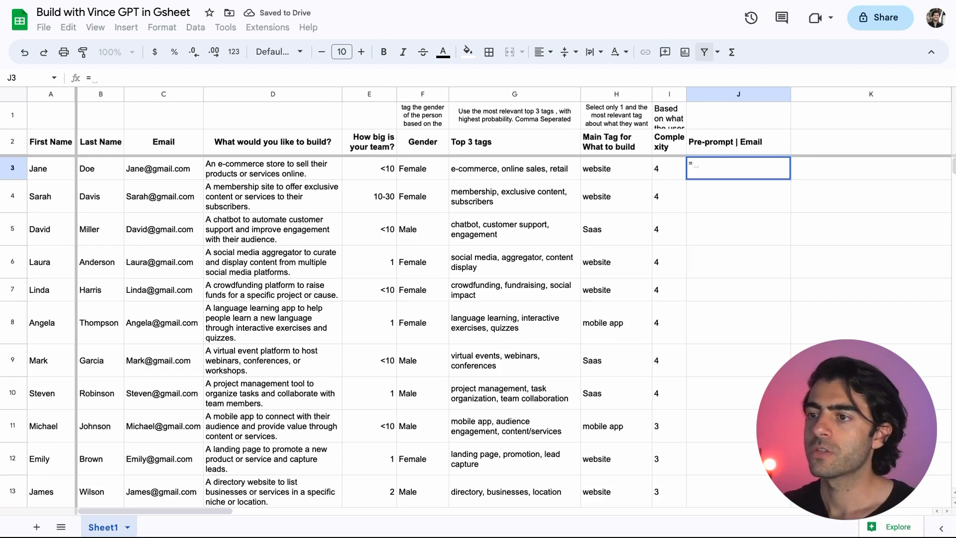
type("\"Jane want")
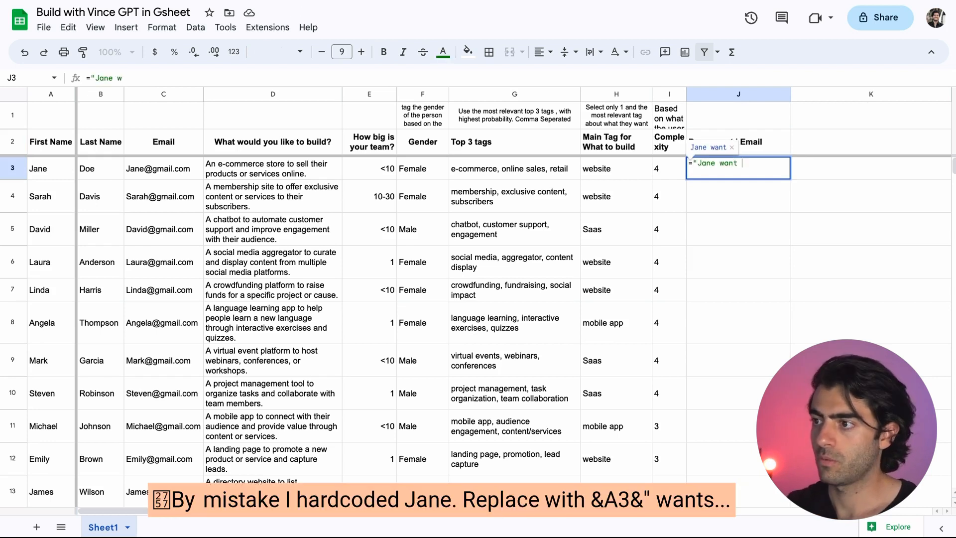
type("s to build")
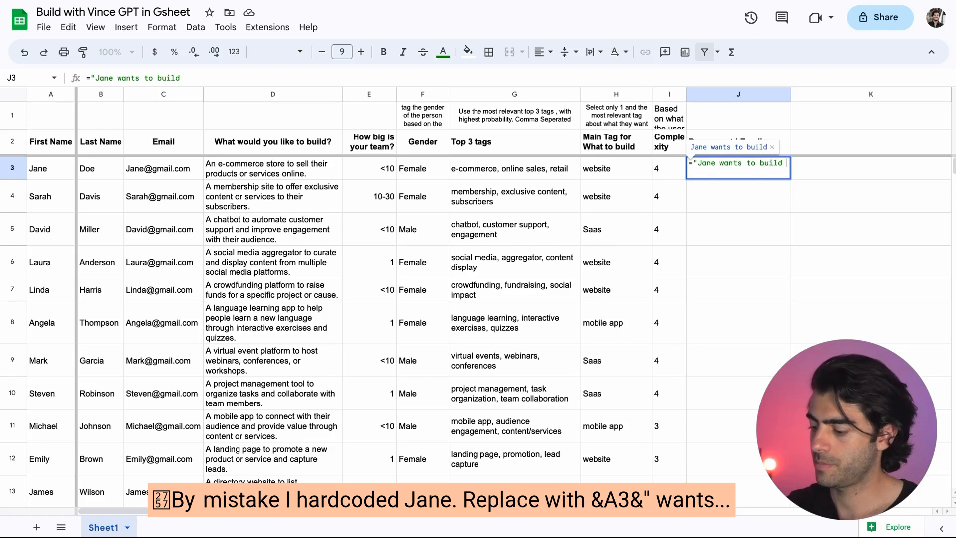
type(" \"&")
left_click(280, 164)
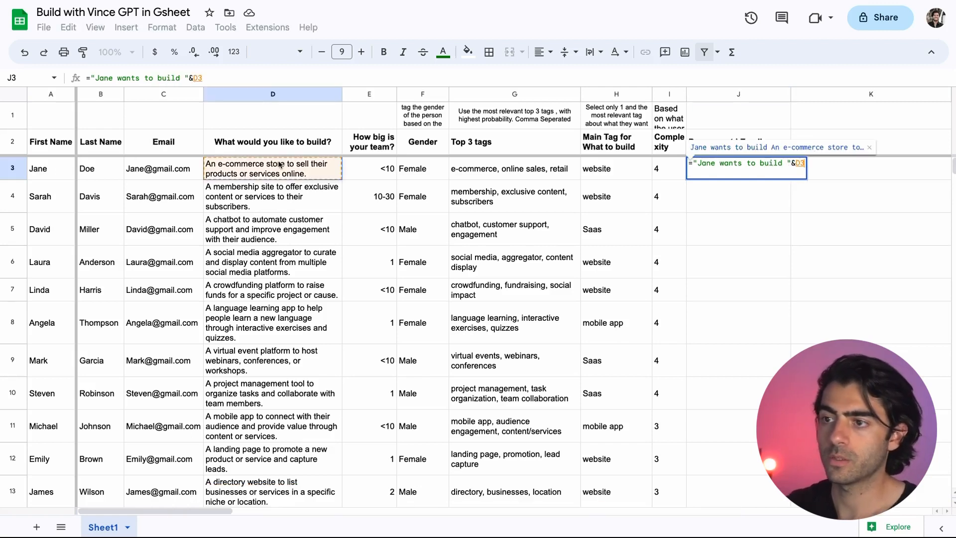
type("&\" ")
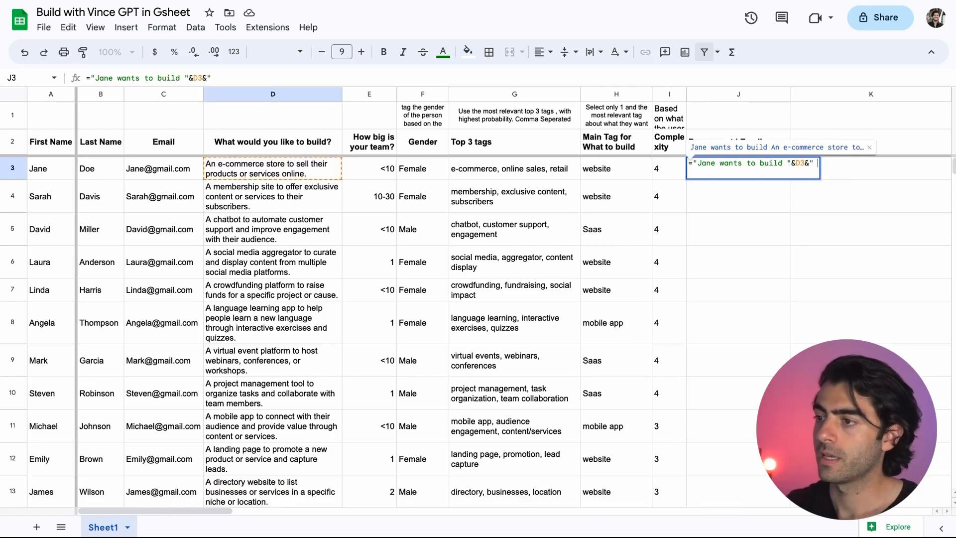
Complete the J3 formula with " tagged as "&H3&" with the complexity of "&I3&"/5" and fill it down the column
type("tagged")
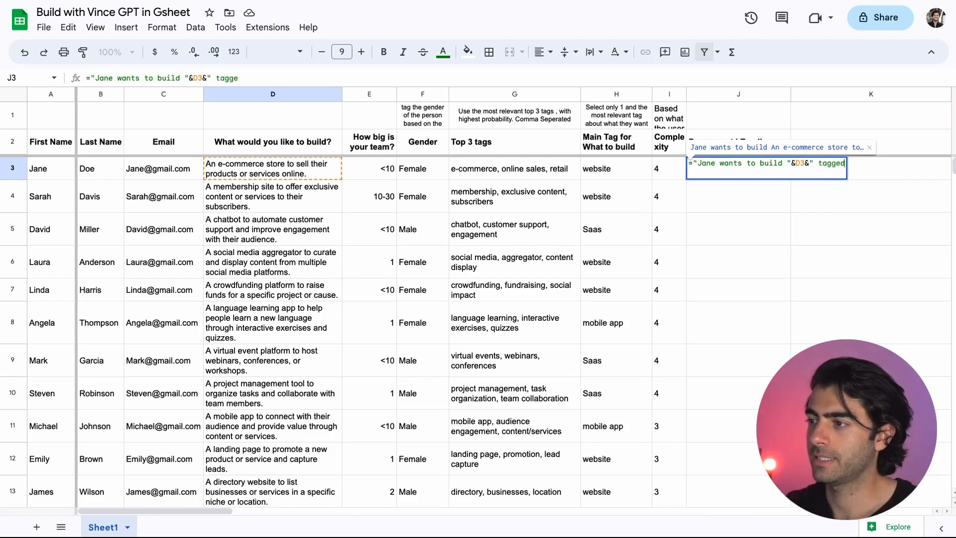
type(" as \"&")
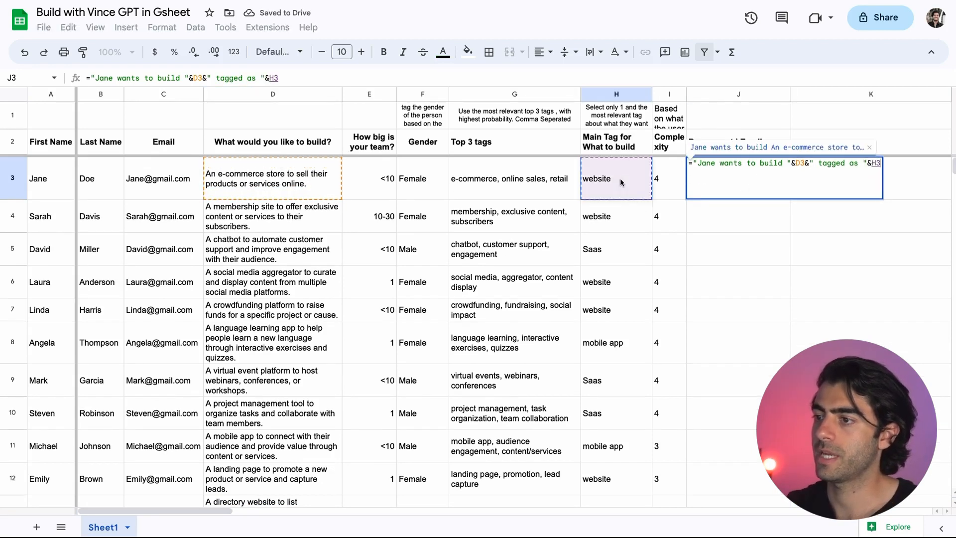
left_click(620, 178)
type("&\" with the complexity of \"&")
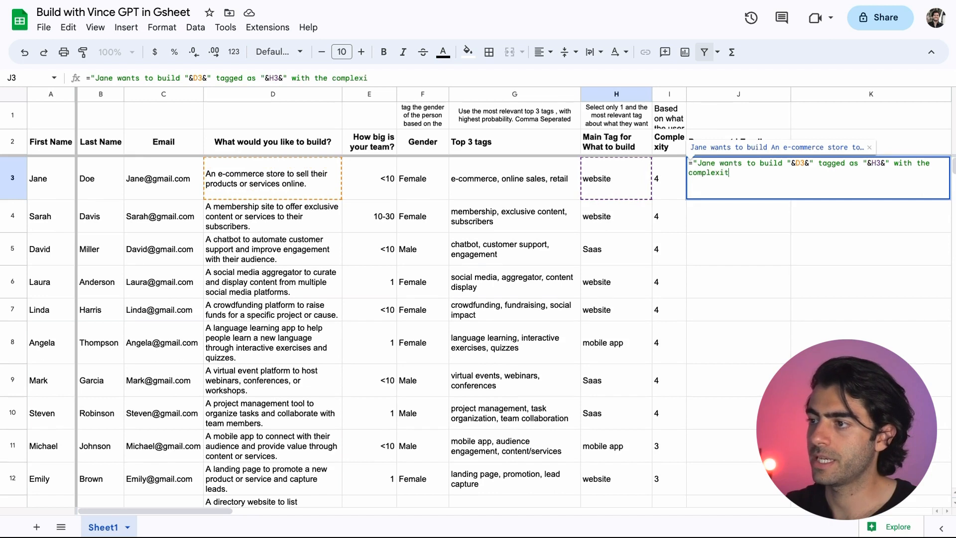
left_click(678, 182)
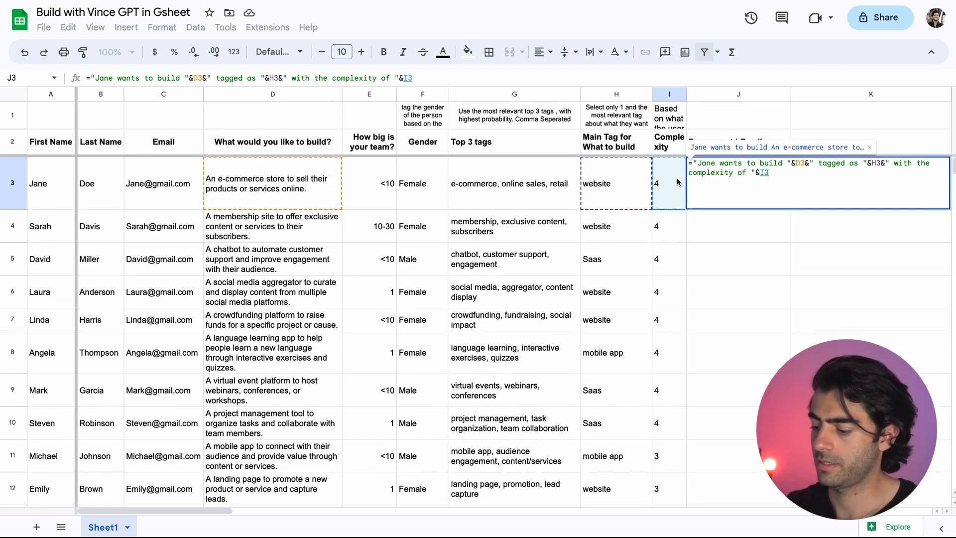
type("&\"/5")
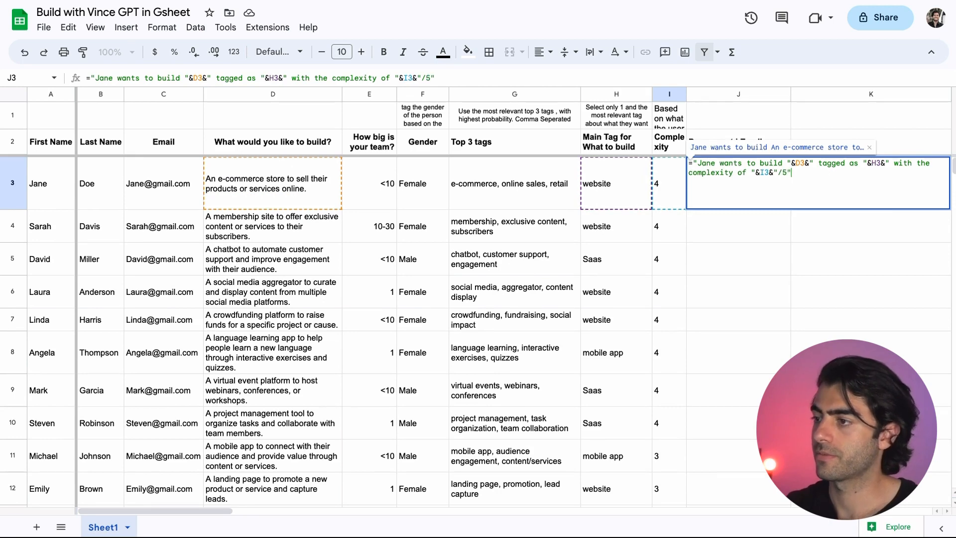
key("Return")
key("super+Return")
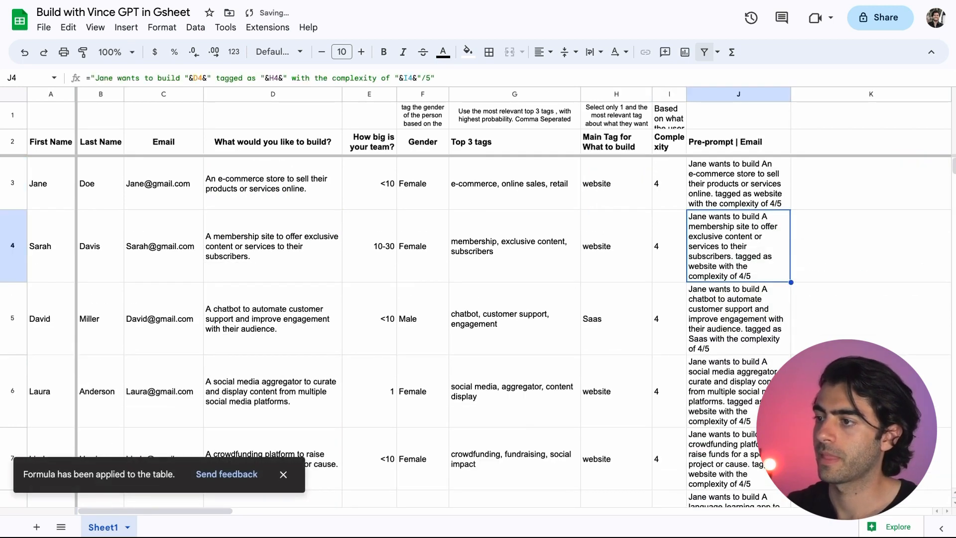
Rework the J3 formula so that "wants to build " is followed by &H3&" at a complexity of "&I3&"/5"
left_click(732, 176)
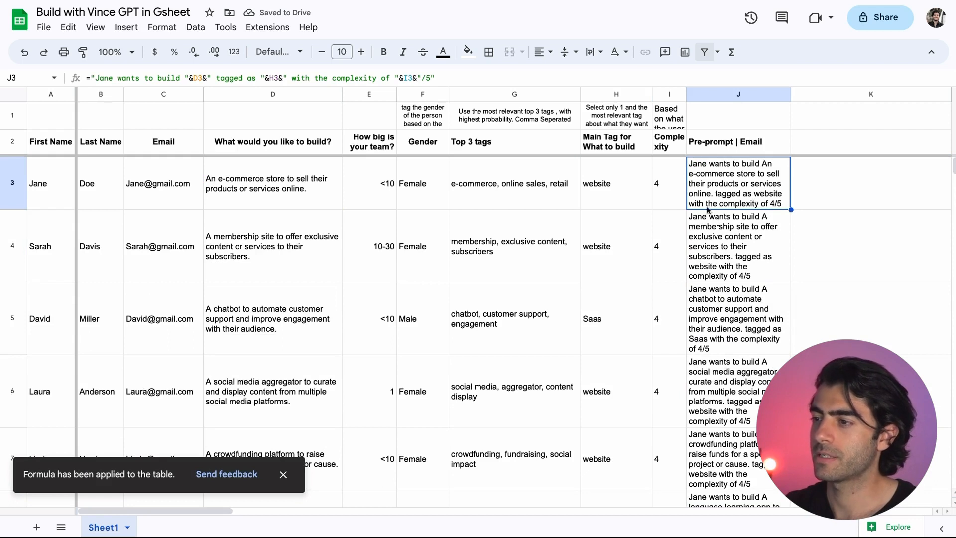
double_click(778, 202)
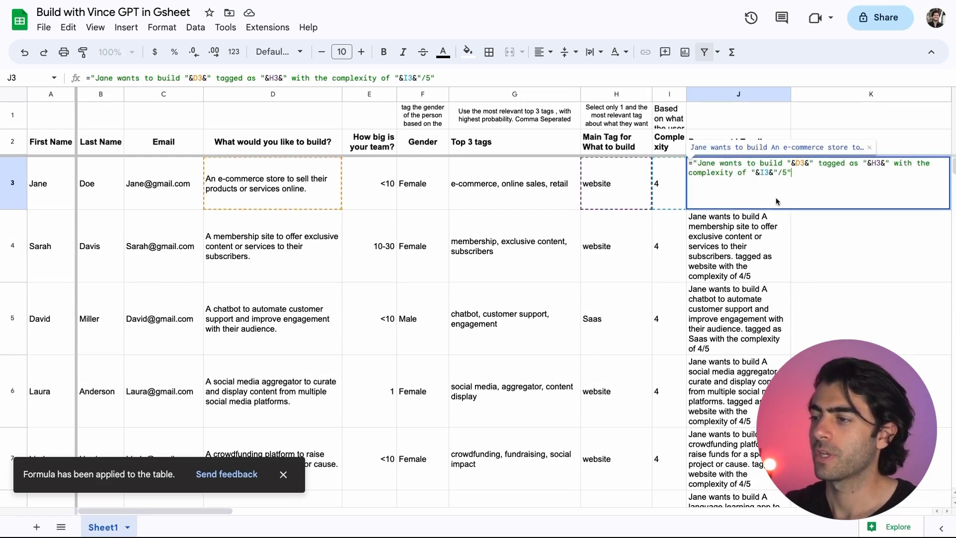
left_click(756, 173)
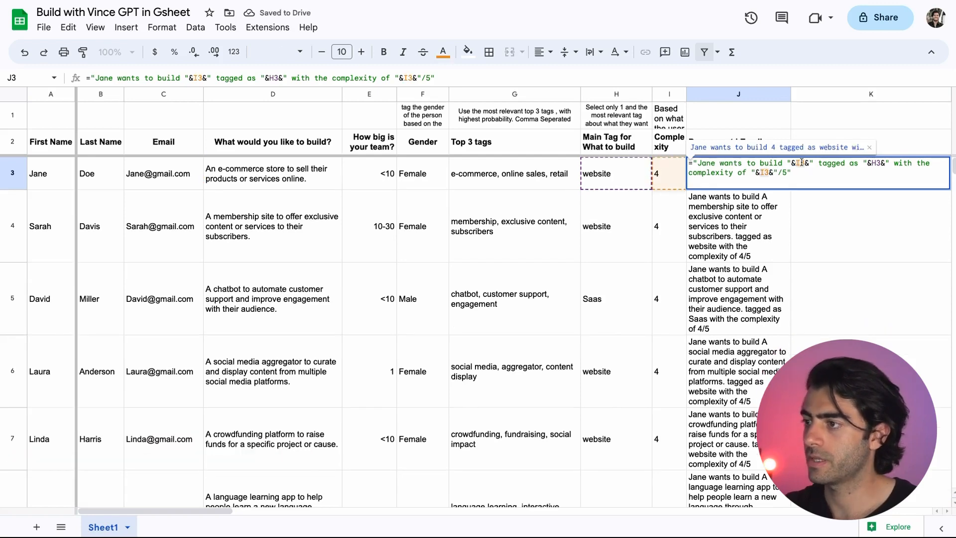
key("BackSpace")
key("BackSpace")
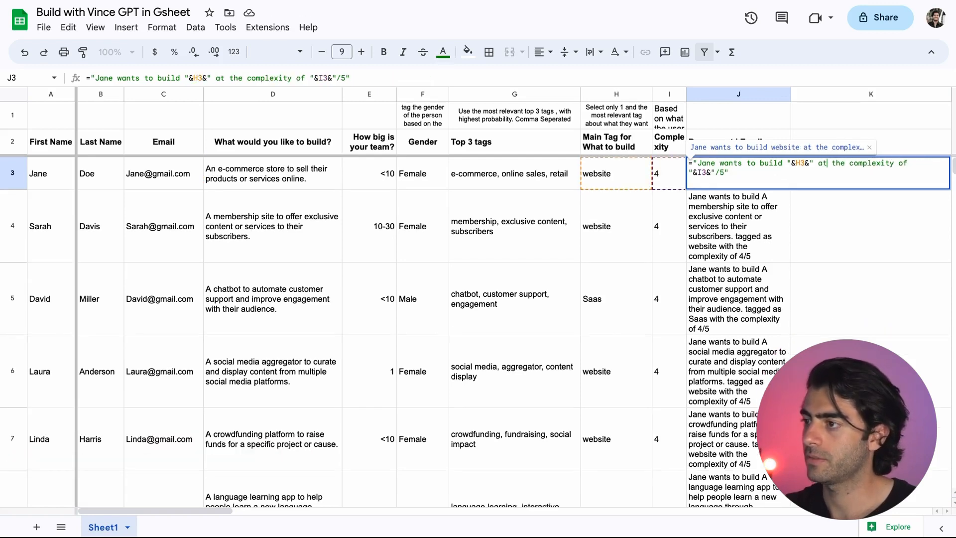
key("BackSpace")
key("BackSpace")
key("Delete")
key("Delete")
type("a")
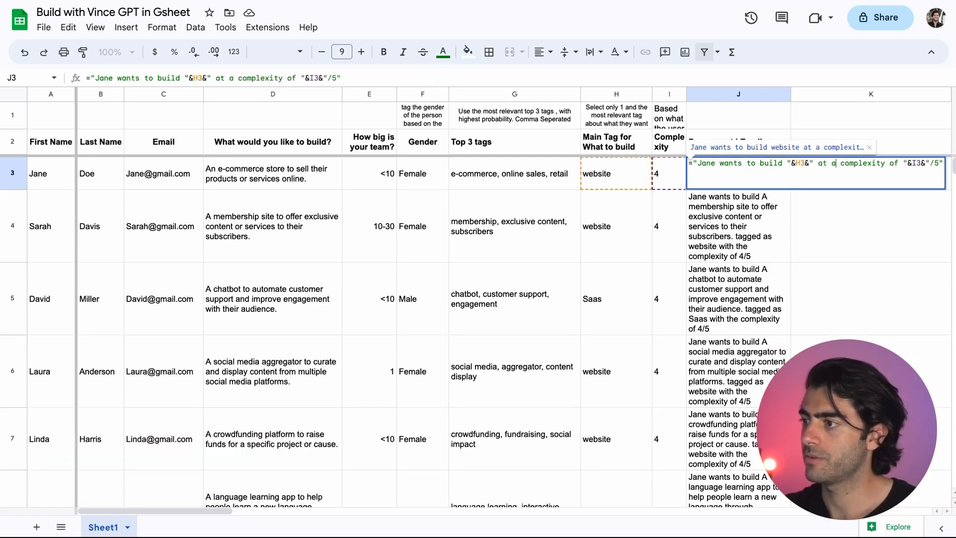
Extend the end of the J3 formula with ". What she want to build is:"&D3
key("End")
type(". What shoul")
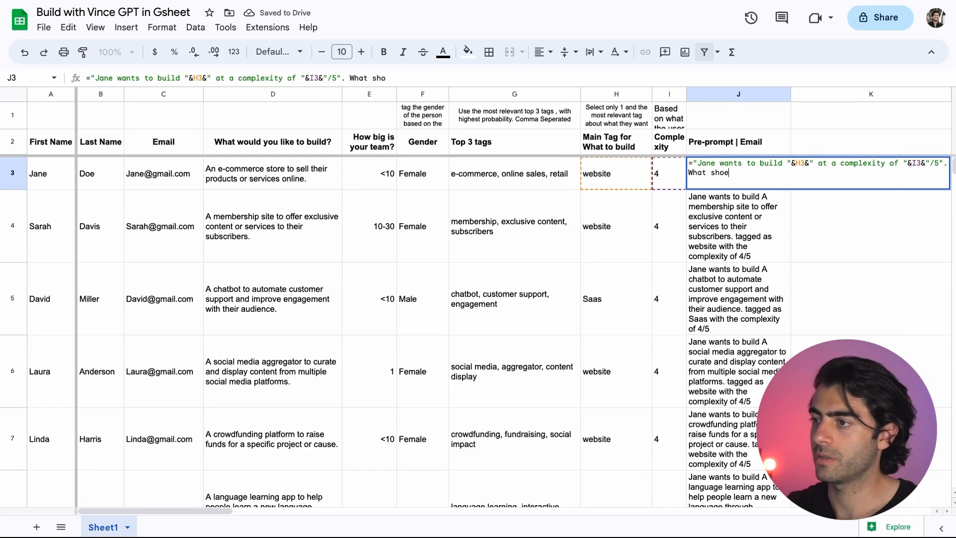
key("BackSpace")
key("BackSpace")
type("e want to build it")
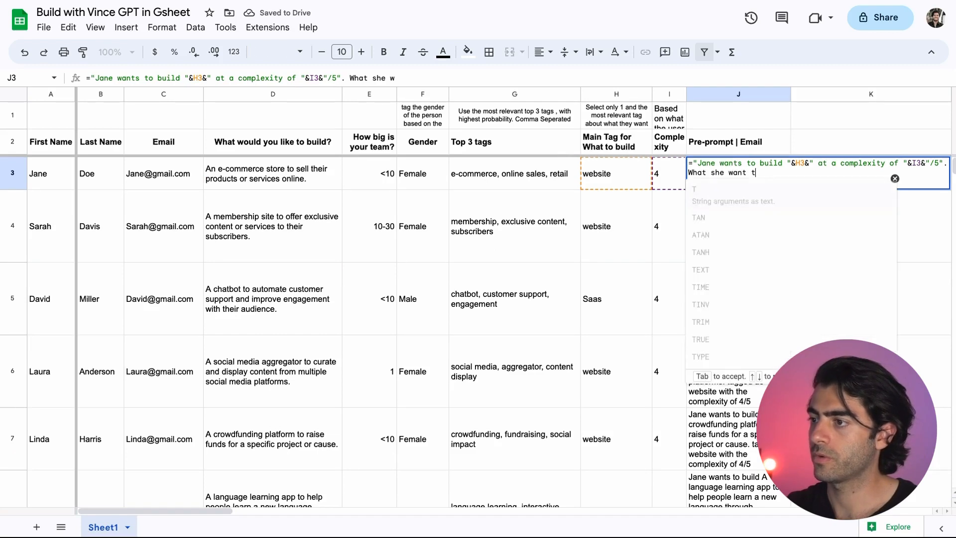
type(":")
key("BackSpace")
key("BackSpace")
type("s:\"&")
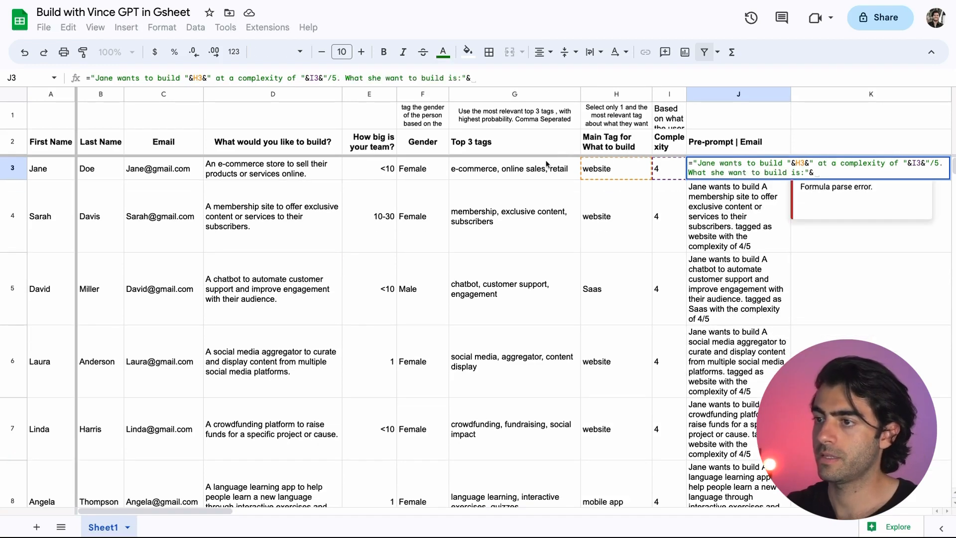
left_click(316, 170)
key("Return")
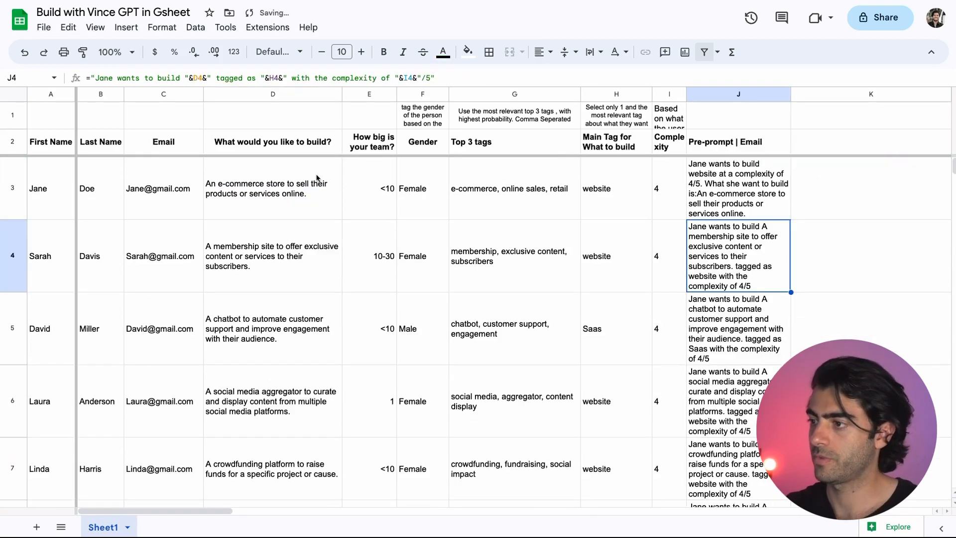
Copy the revised J3 formula over the whole pre-prompt range J3:J22
left_click(723, 188)
key("super+c")
key("super+shift+Down")
key("super+v")
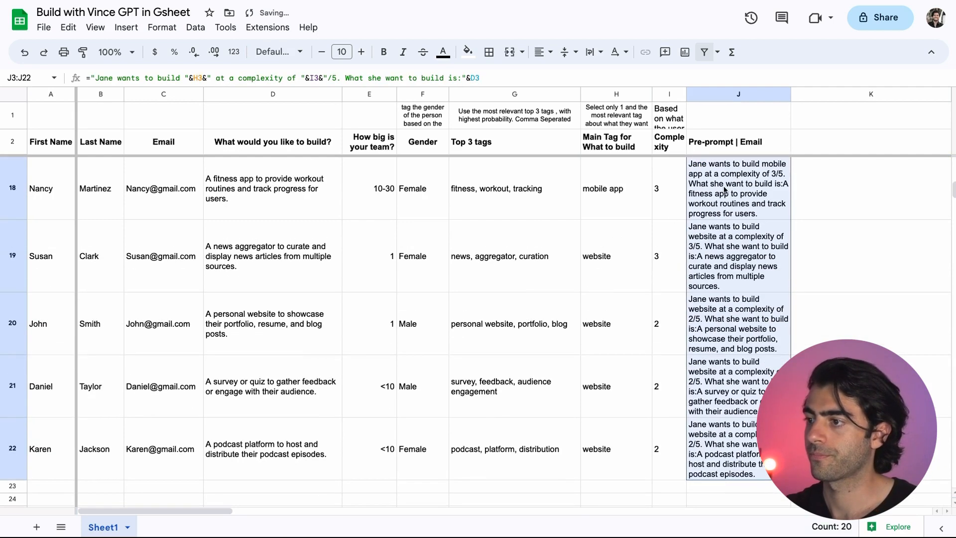
key("super+Up")
key("Down")
key("Right")
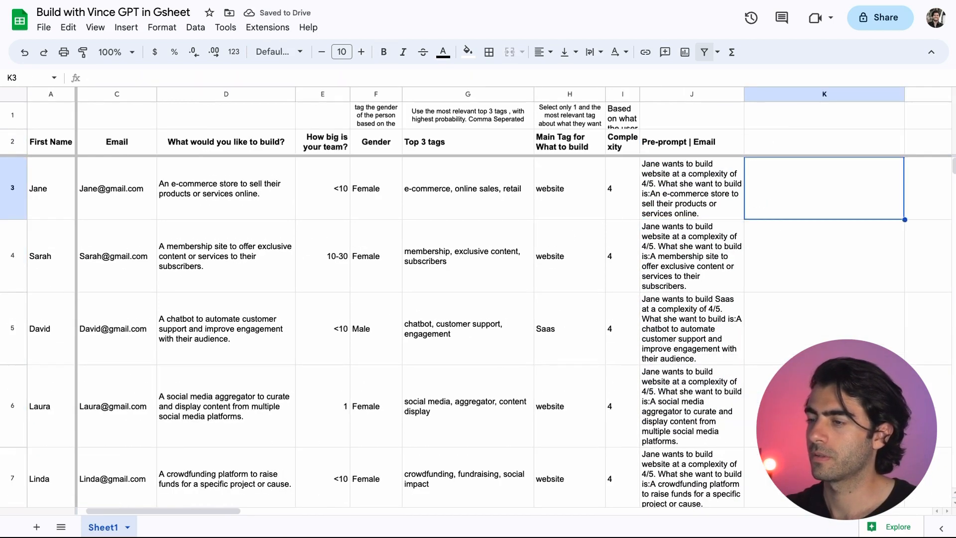
Begin the email prompt in K1 with "Write an email back to the user, telling them how complex we believe it is to build."
left_click(675, 171)
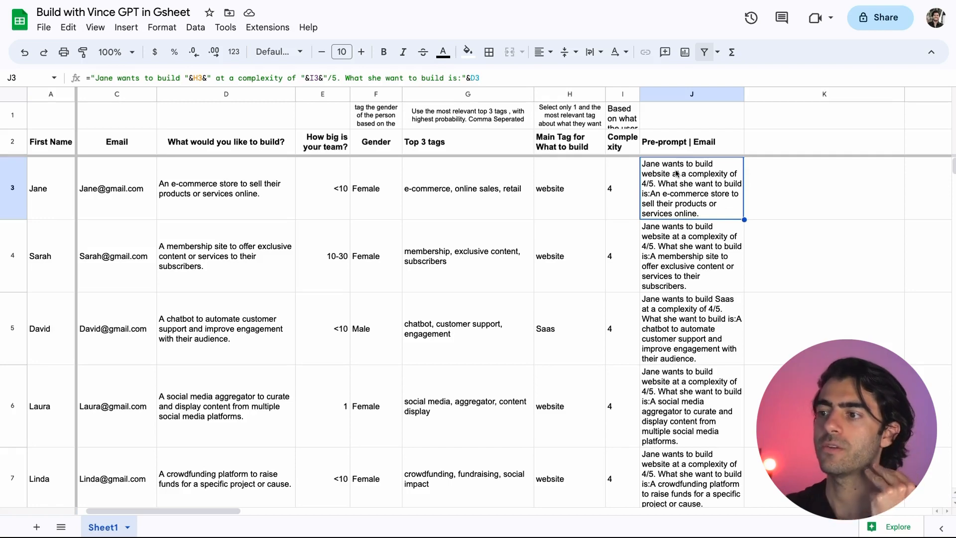
scroll(675, 173, "right", 3)
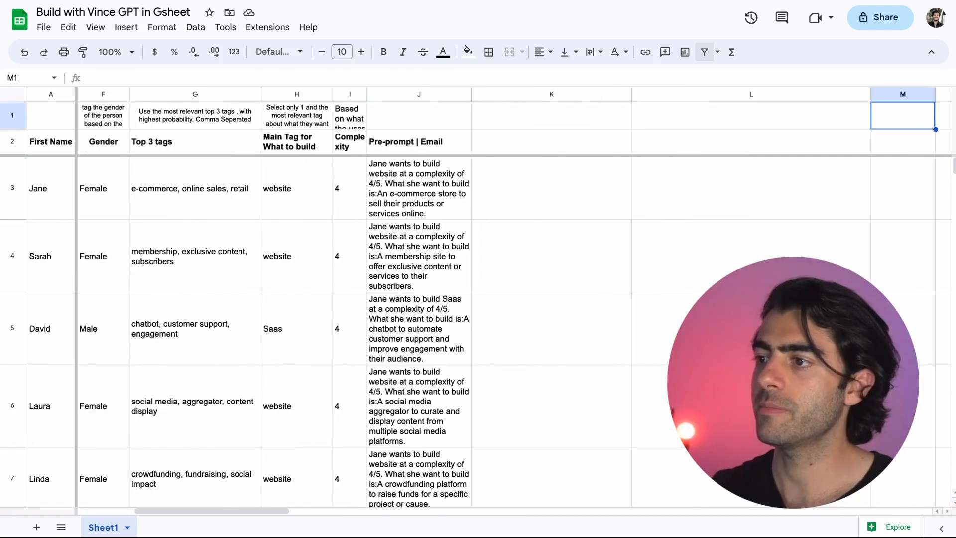
left_click(530, 115)
type("Write an ema")
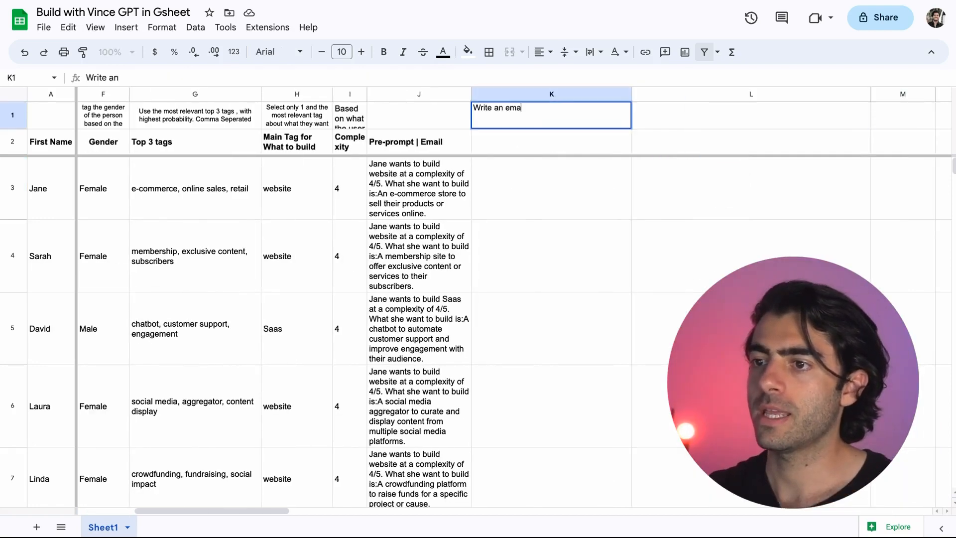
type("il back to the user,")
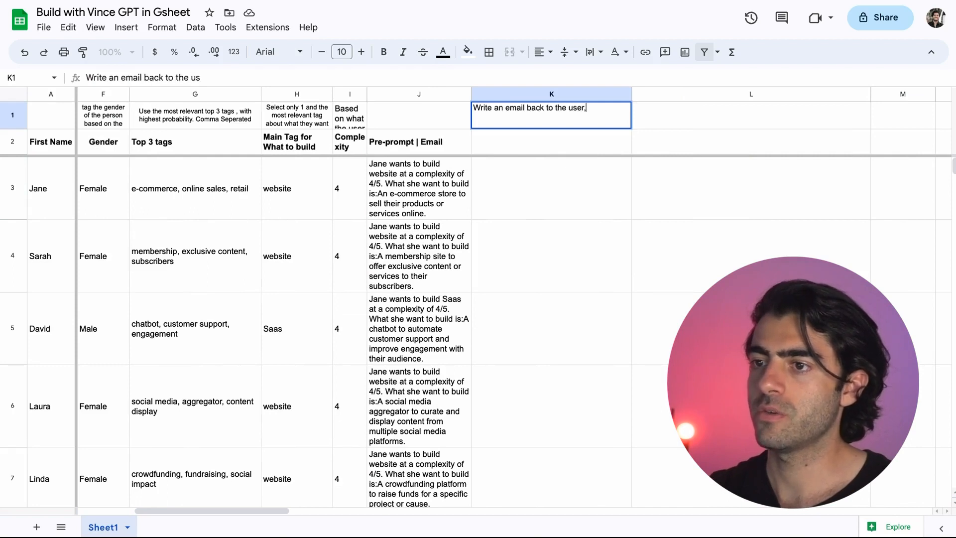
type(" telling them how complex")
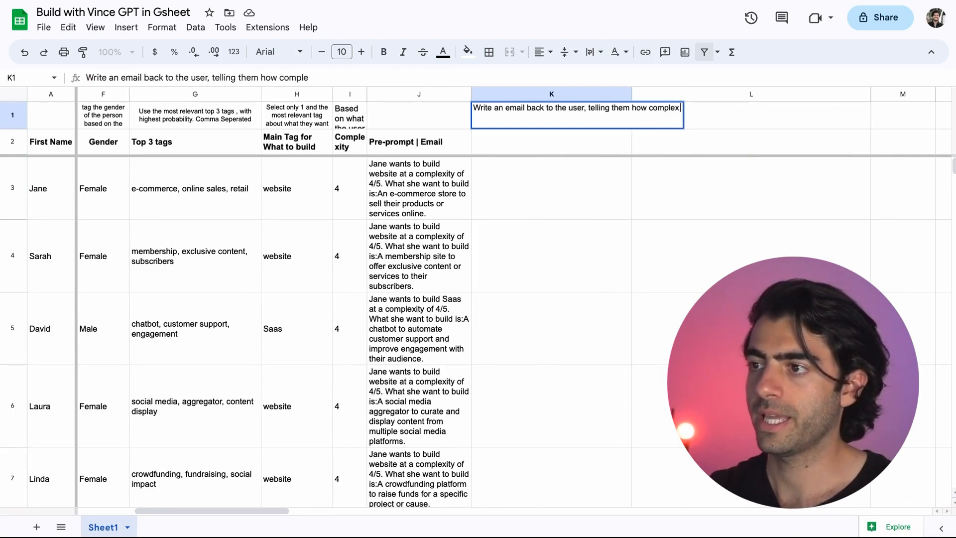
type(" we believe it is to bu")
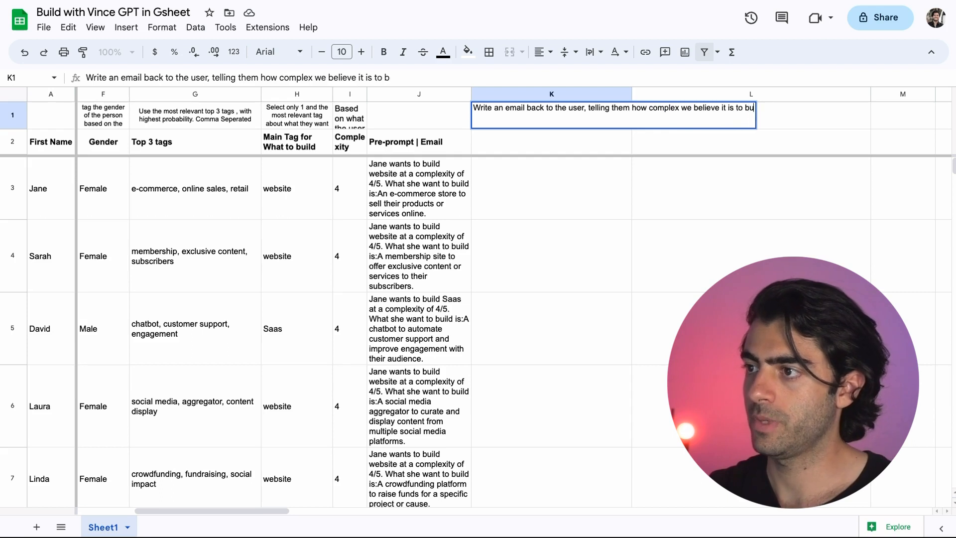
Finish the K1 prompt with "Mention some of the features that they need to provide us a brief with and ask them for the budget"
type("ild. Mention some of the")
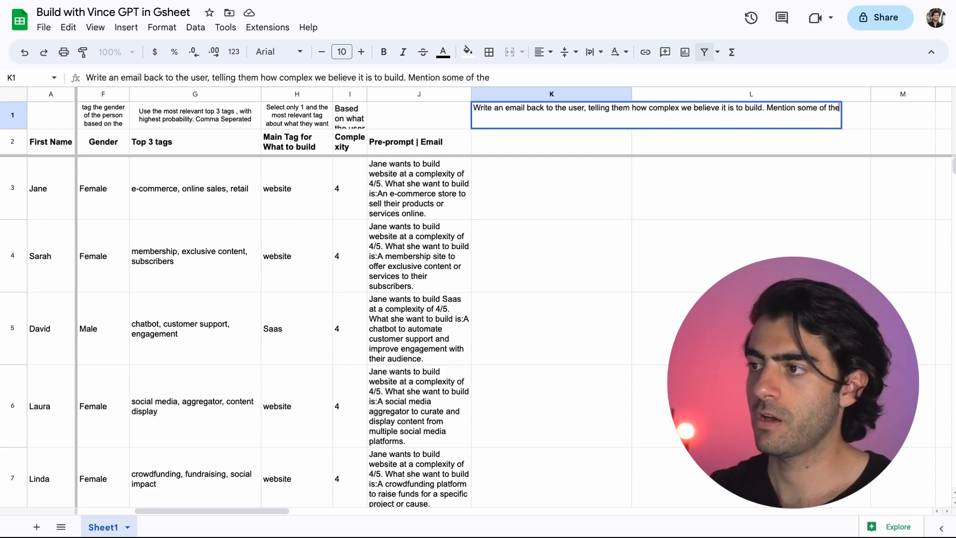
type(" features that they need to proi")
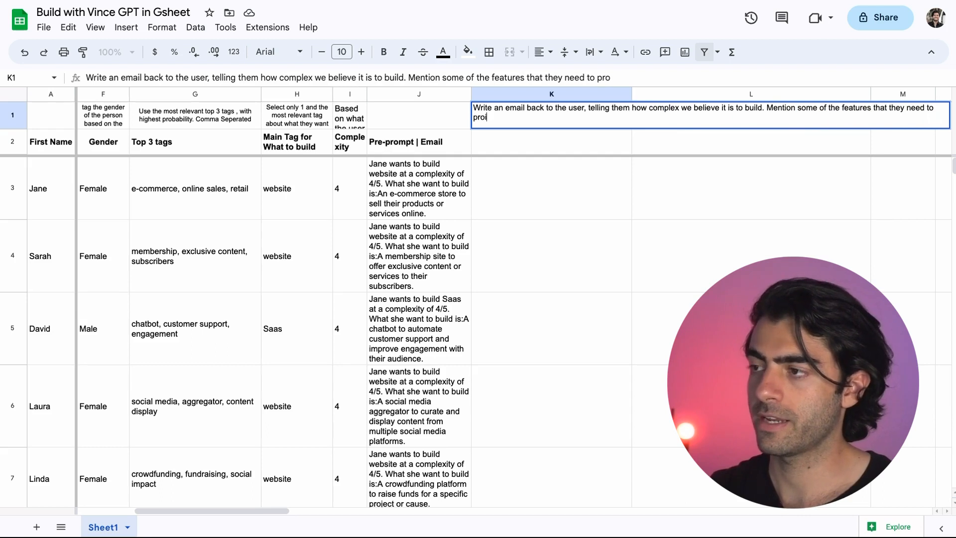
key("BackSpace")
type("vide us a brief with and ask ")
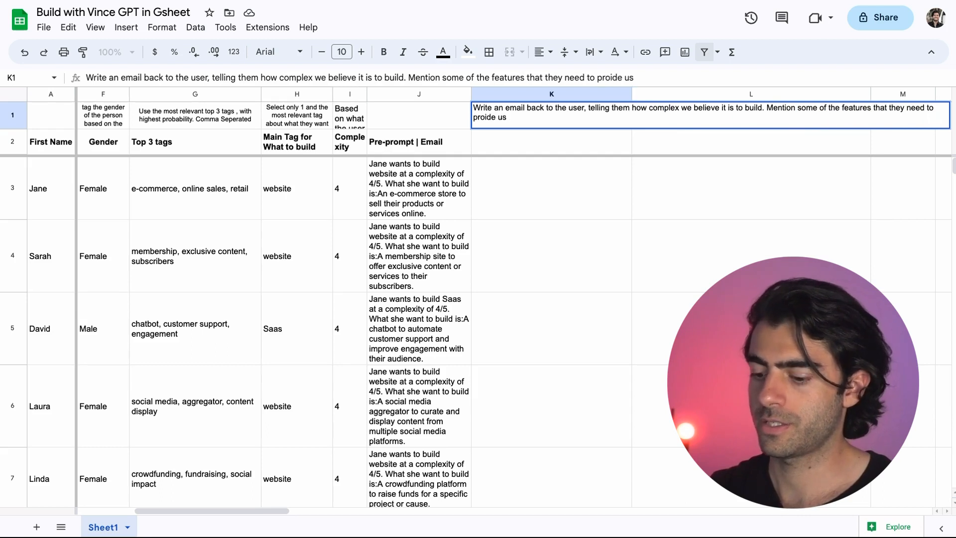
type("them for the budget")
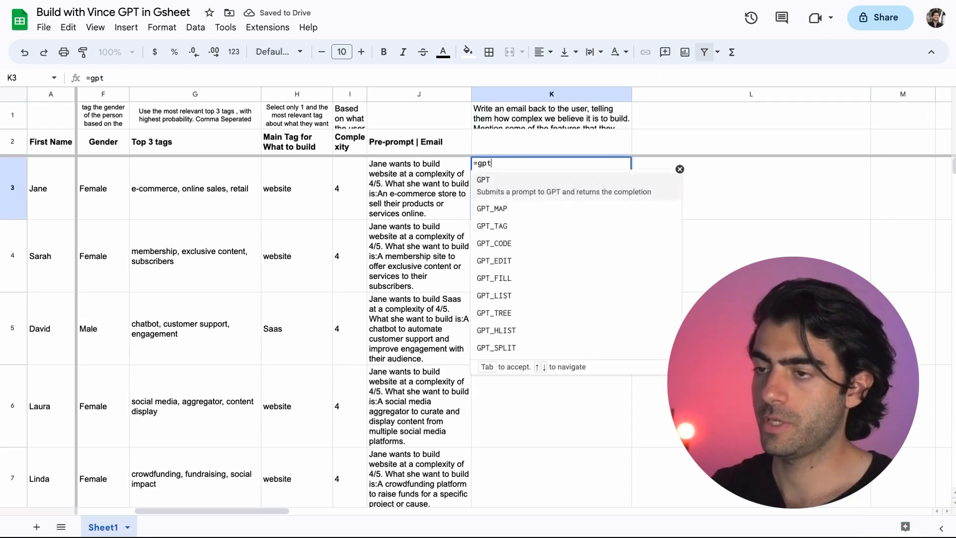
Generate the first contact's reply email in K3 with the formula =gpt(K1,J3,0.7,300,"gpt-3.5-turbo")
type("(")
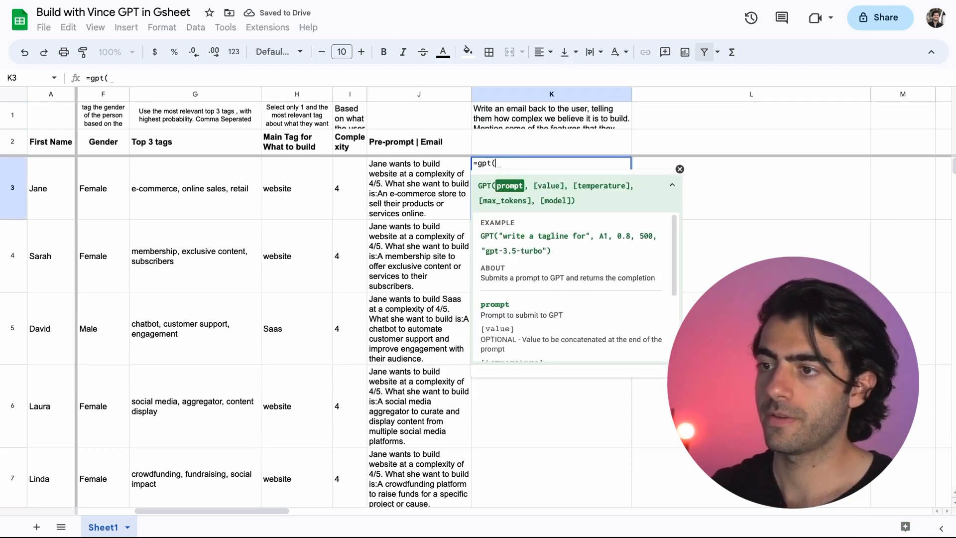
type("K1,J3")
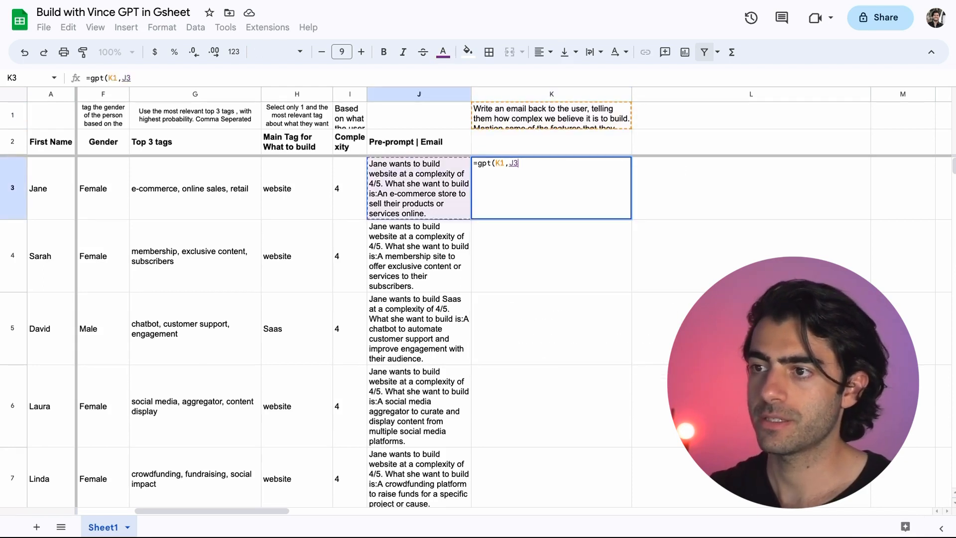
type(",\"")
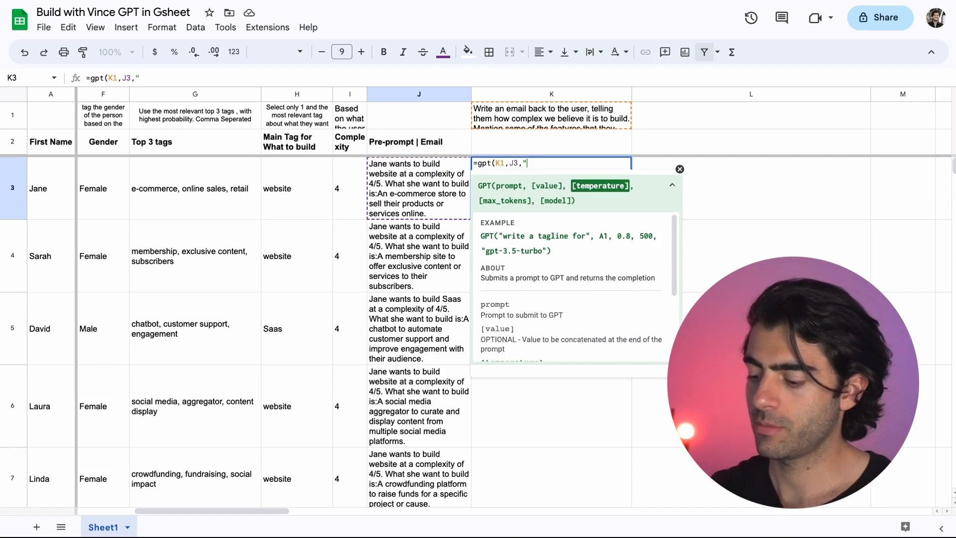
key("BackSpace")
type("0")
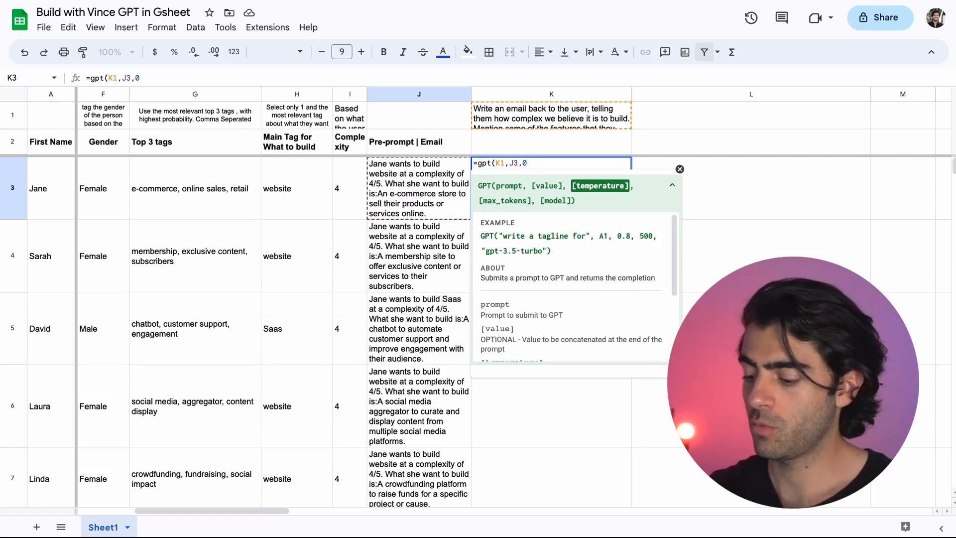
type(".7")
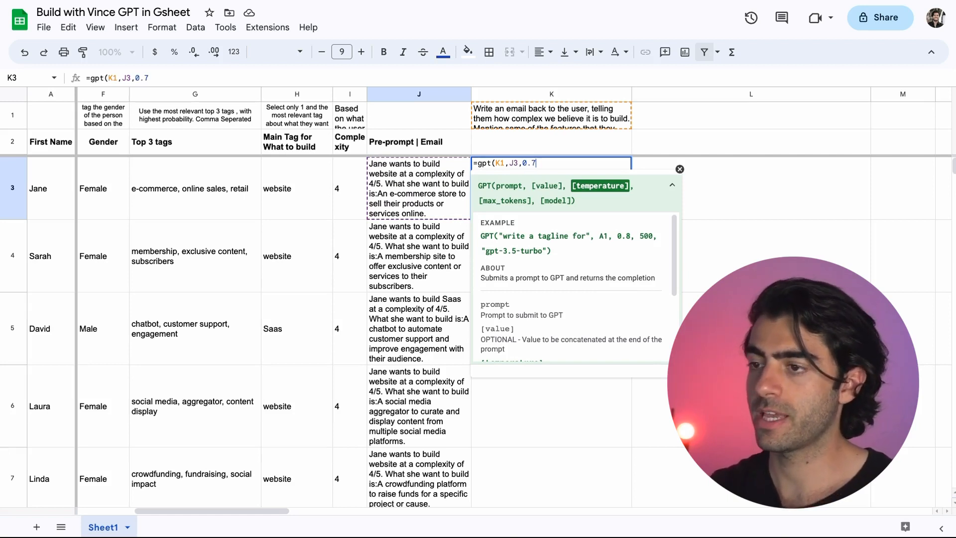
type(",")
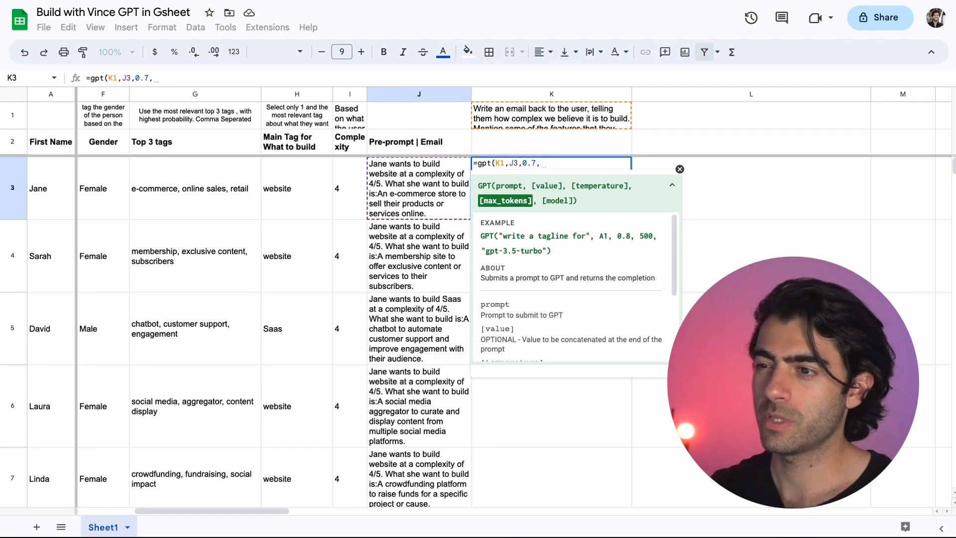
type("300,")
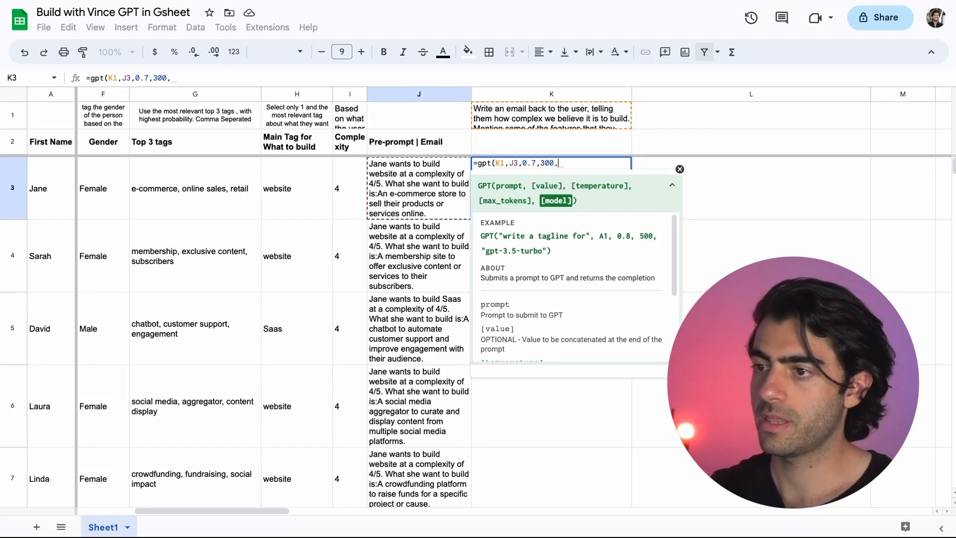
type("\"gpt-")
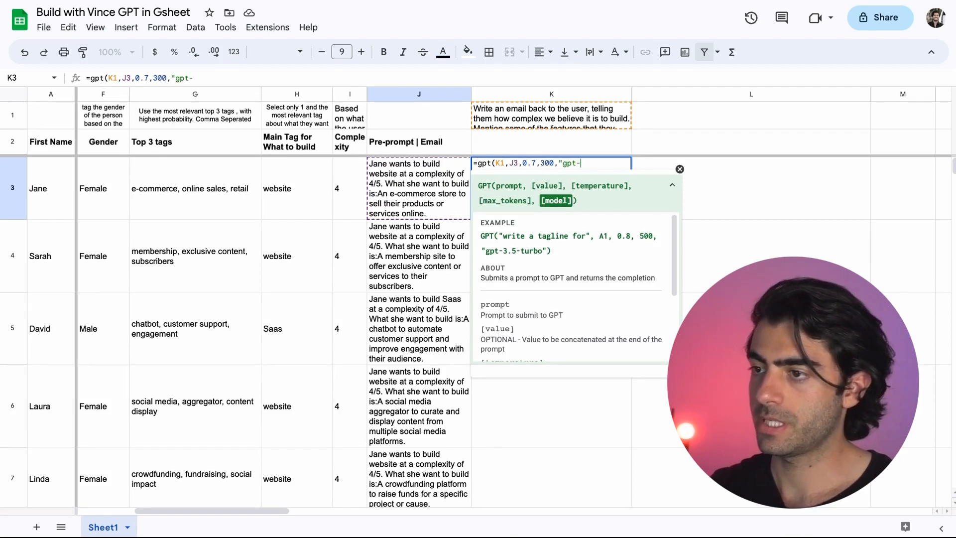
type("3.5-turbo\"")
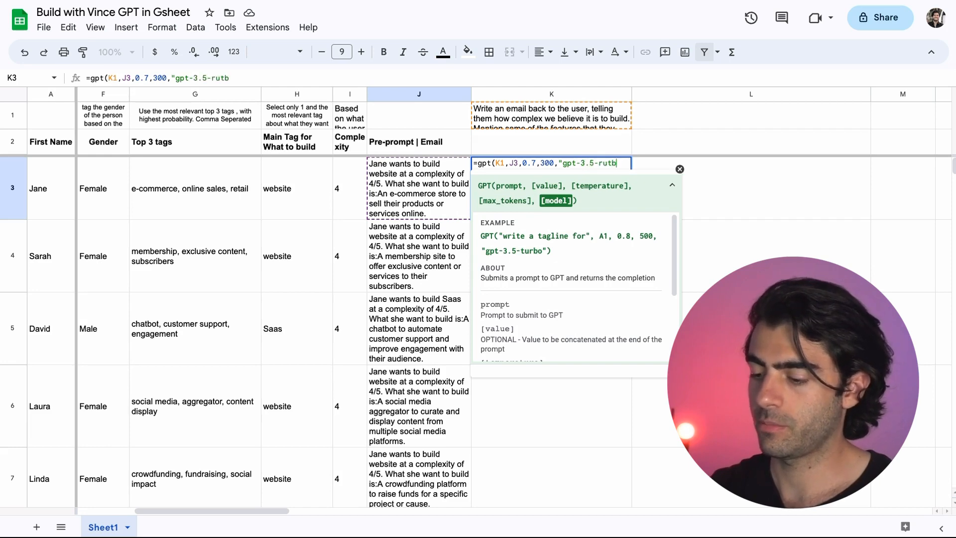
key("Return")
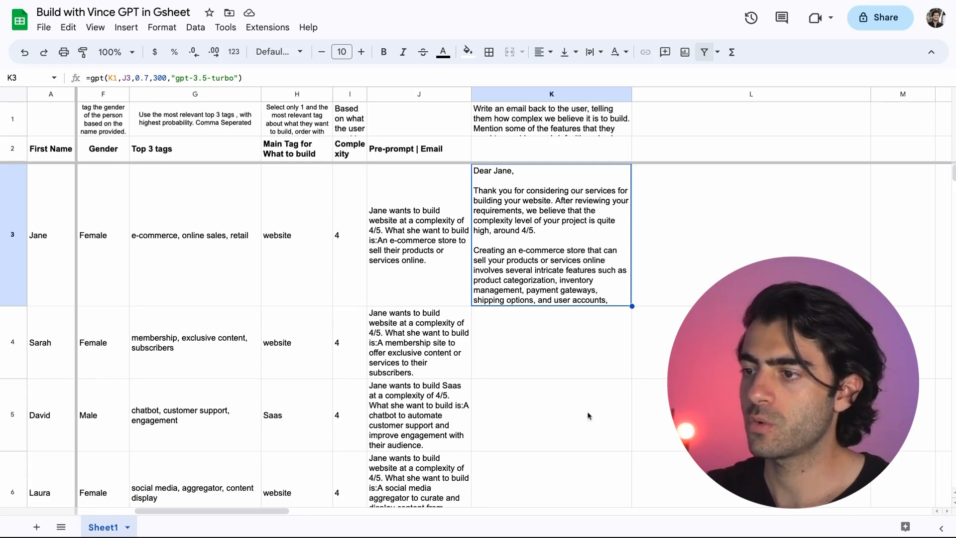
Review the generated email in K3 alongside the pre-prompt formula in J3 and the contact's tags
left_click_drag(279, 517, 252, 515)
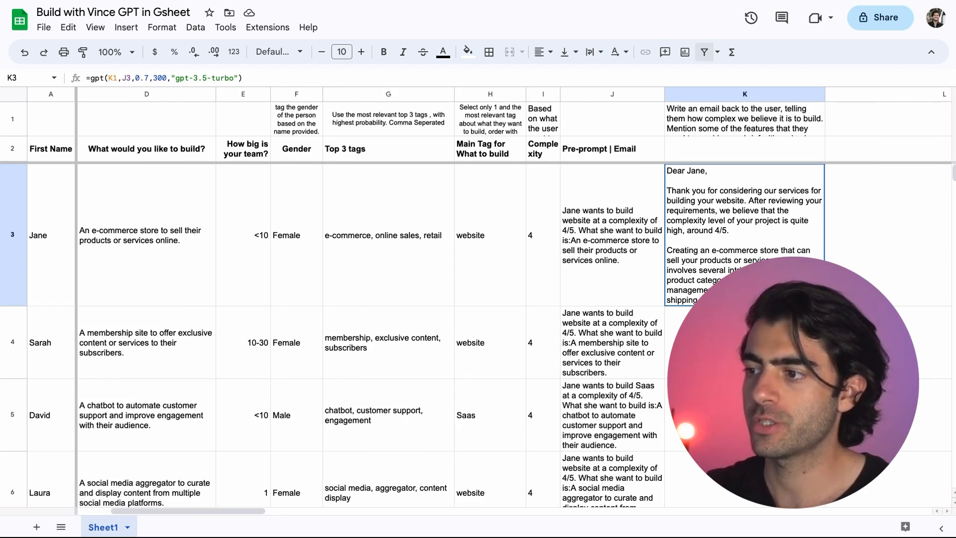
key("Return")
key("Escape")
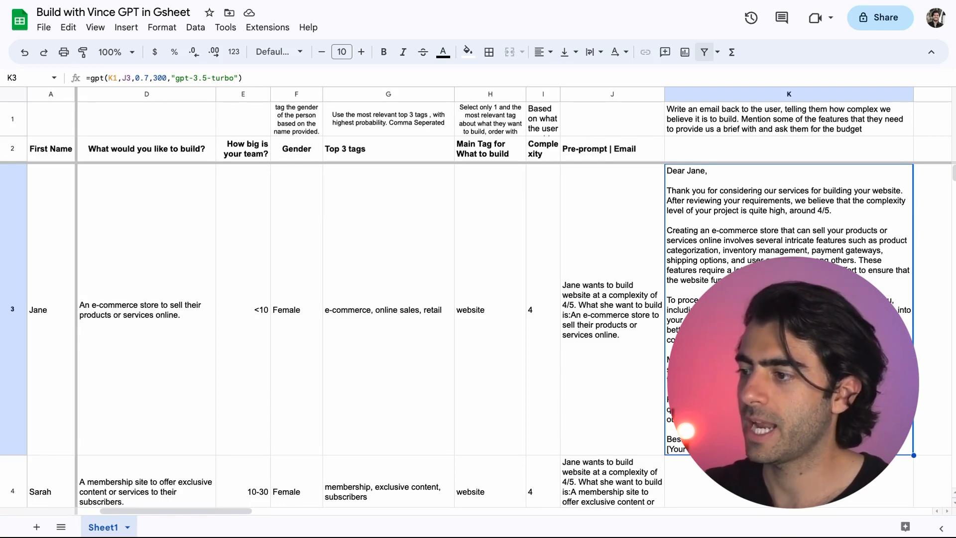
left_click(589, 377)
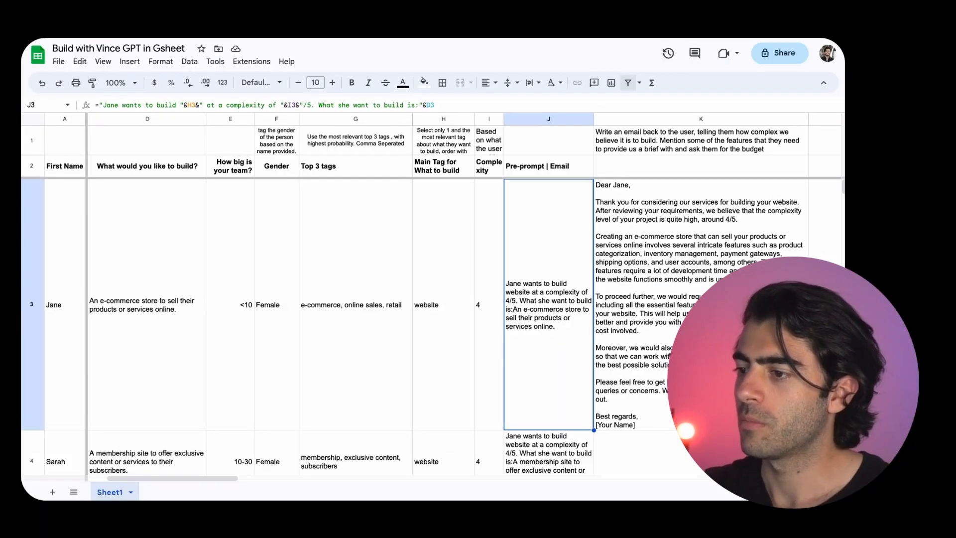
key("Right")
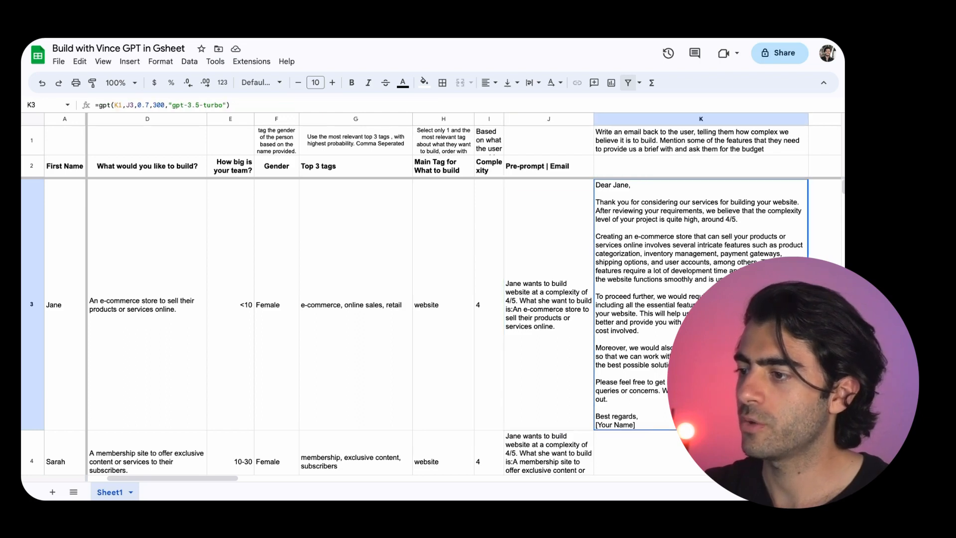